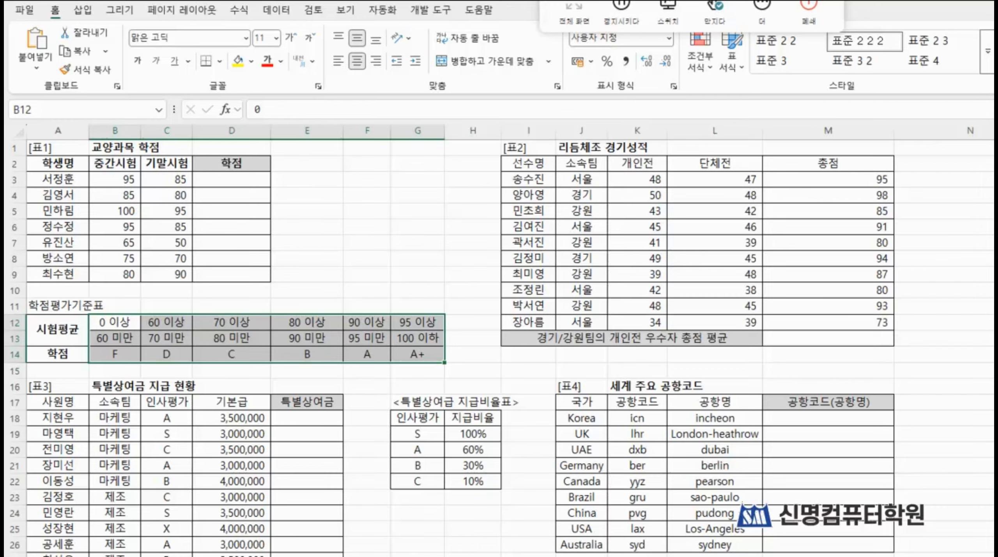
Step: Start an HLOOKUP formula in D3, the first 학점 cell of 표1, and open its function arguments clear of the score columns
{"action": "left_click", "coordinate": [403, 275]}
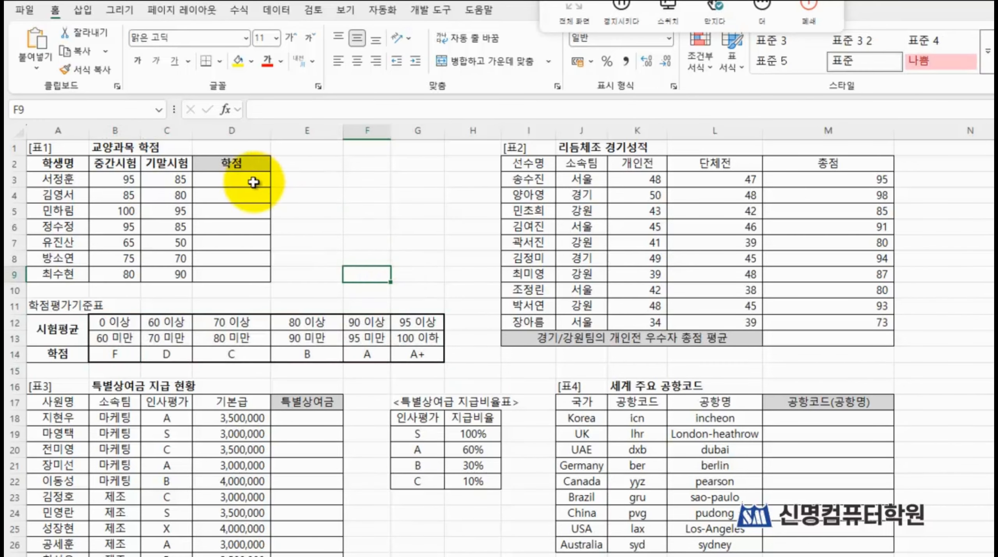
{"action": "left_click", "coordinate": [231, 177]}
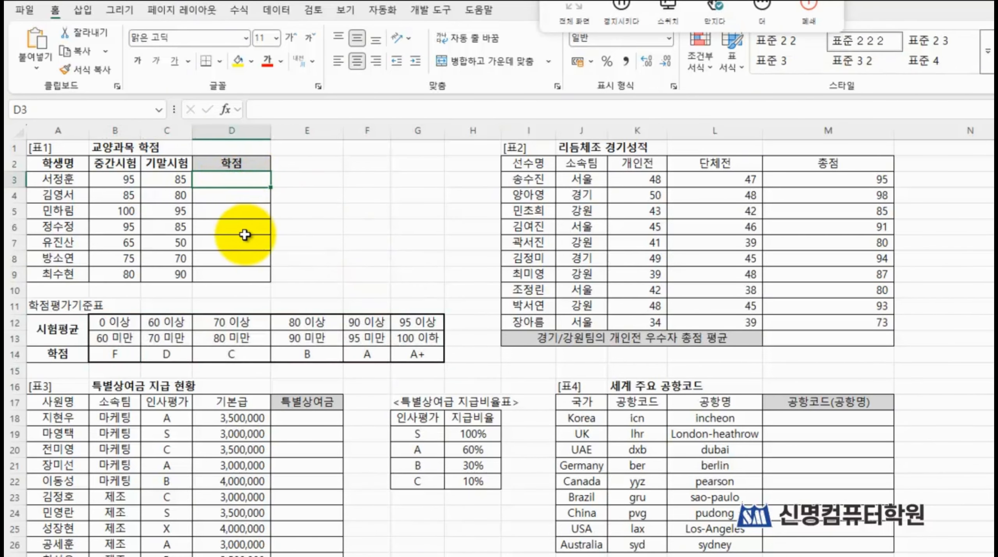
{"action": "type", "text": "="}
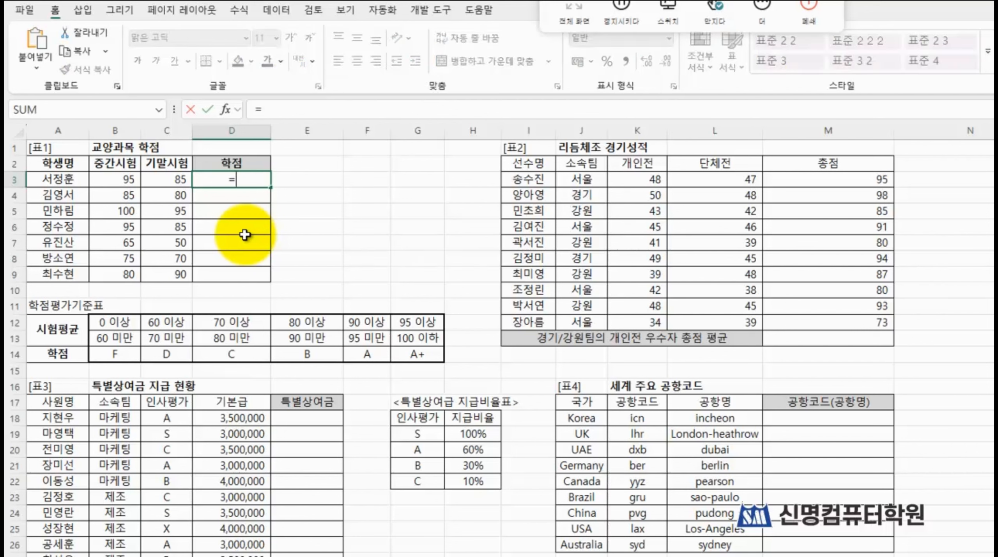
{"action": "type", "text": "hl"}
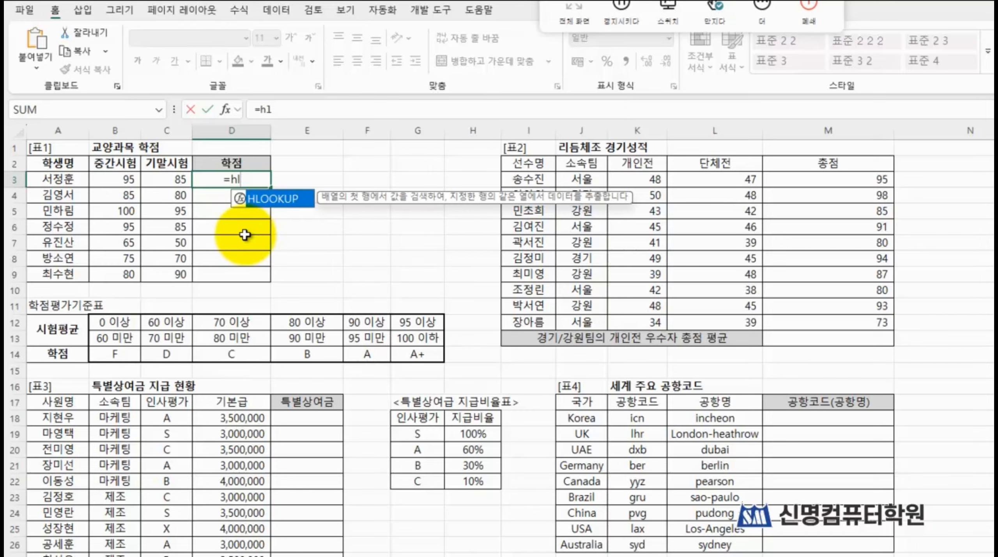
{"action": "key", "text": "Tab"}
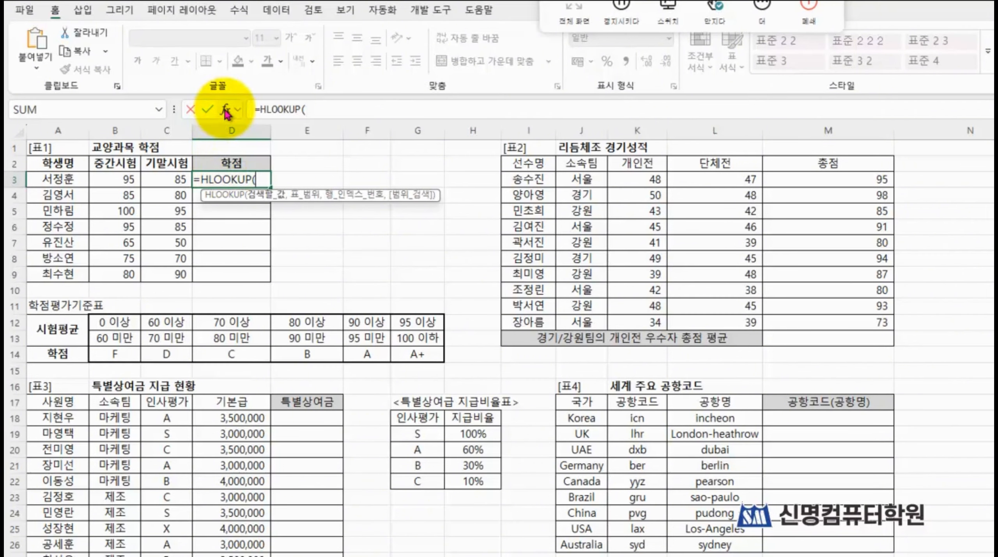
{"action": "key", "text": "shift+F3"}
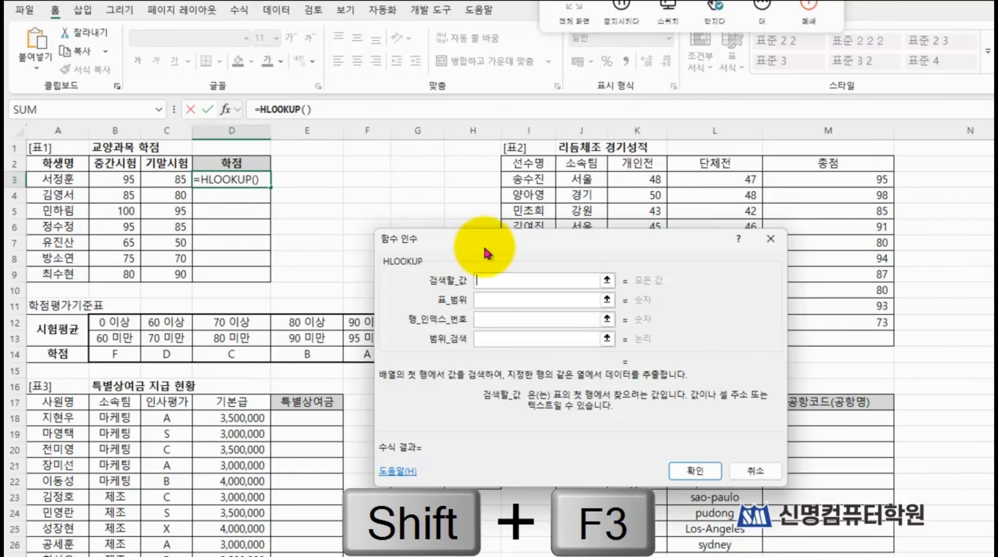
{"action": "left_click_drag", "start_coordinate": [487, 243], "coordinate": [402, 166]}
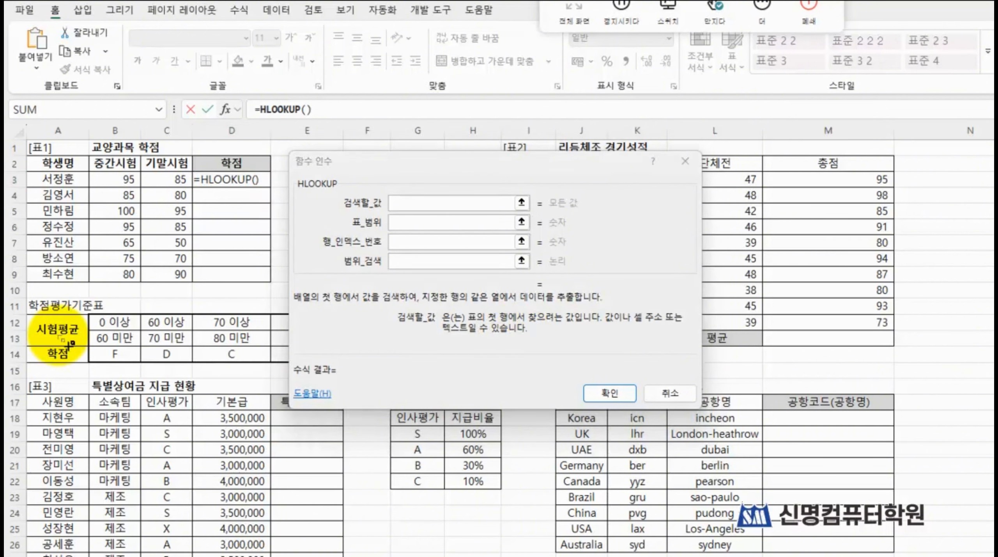
Step: Set the HLOOKUP lookup value to the average of the first student's two exam scores, average(B3:C3)
{"action": "left_click_drag", "start_coordinate": [24, 316], "coordinate": [98, 353]}
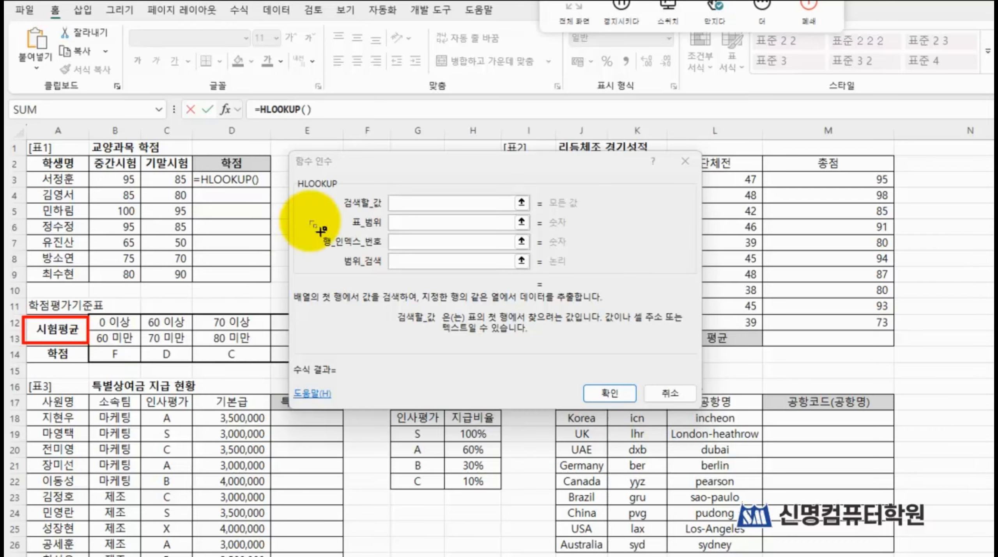
{"action": "left_click_drag", "start_coordinate": [326, 191], "coordinate": [388, 221]}
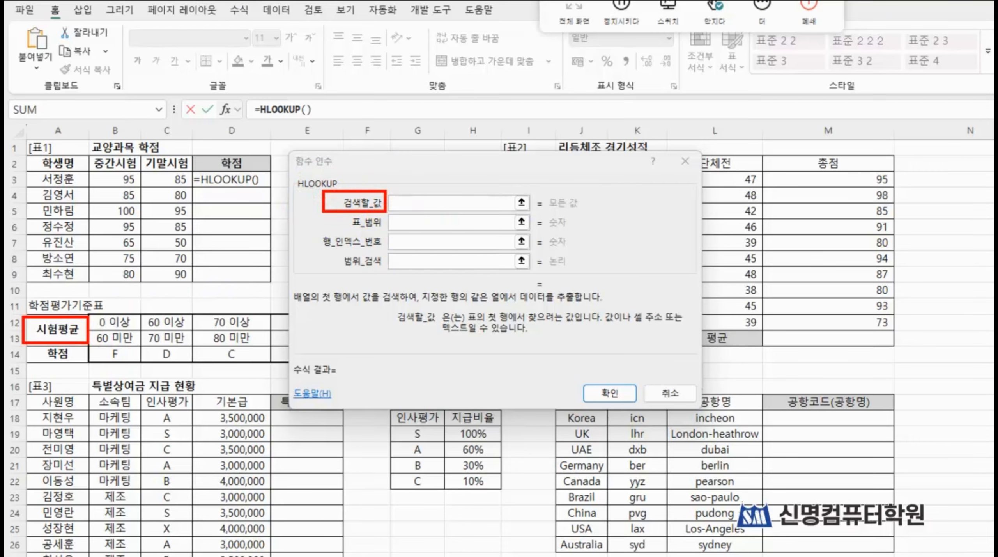
{"action": "left_click", "coordinate": [443, 200]}
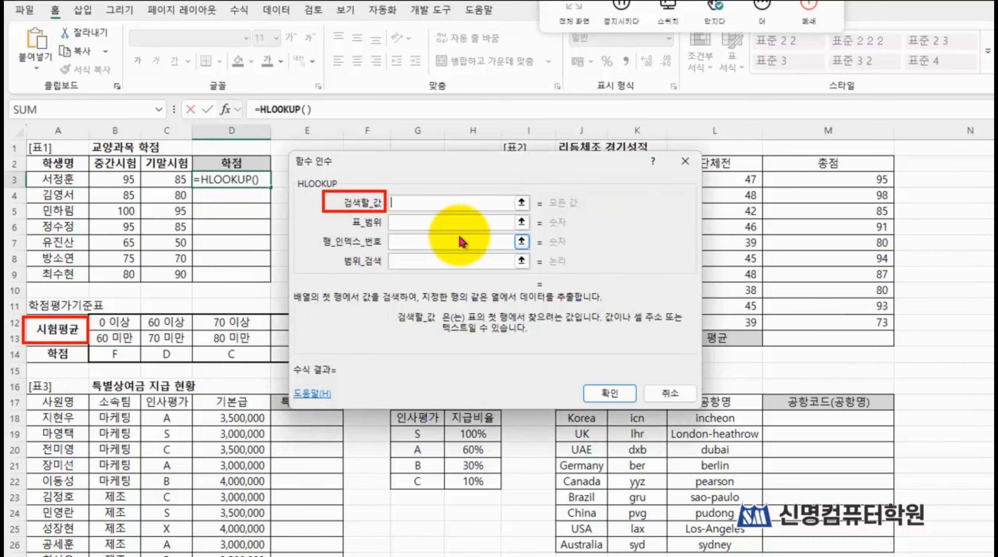
{"action": "type", "text": "average"}
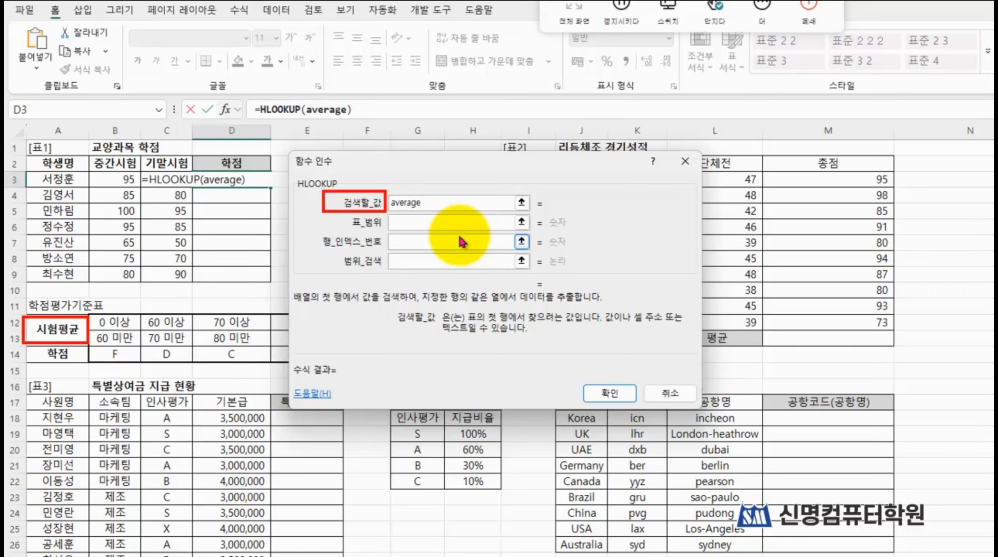
{"action": "type", "text": "("}
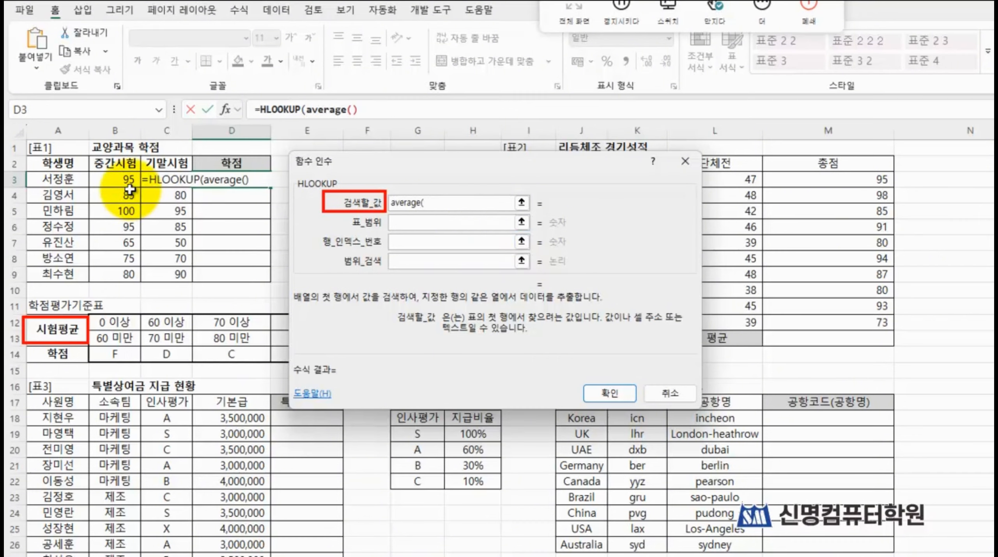
{"action": "left_click_drag", "start_coordinate": [98, 180], "coordinate": [167, 179]}
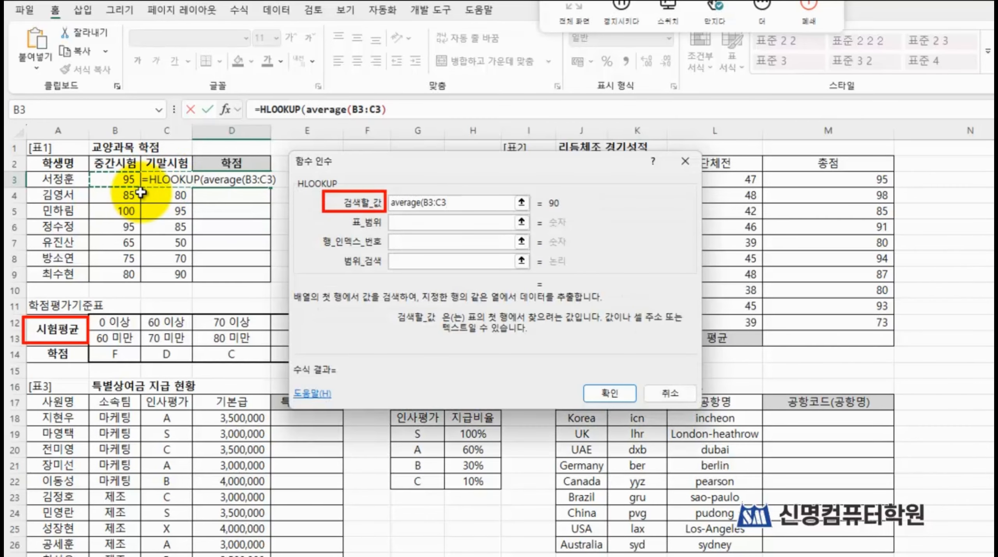
{"action": "type", "text": ")"}
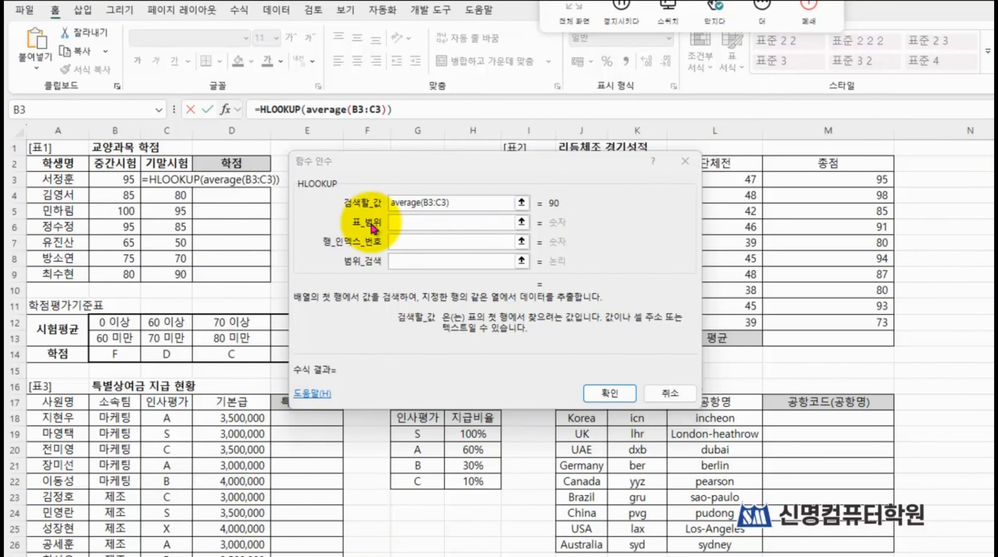
Step: Set the HLOOKUP table range to the grading criteria B12:G14 as the absolute reference $B$12:$G$14
{"action": "left_click", "coordinate": [409, 222]}
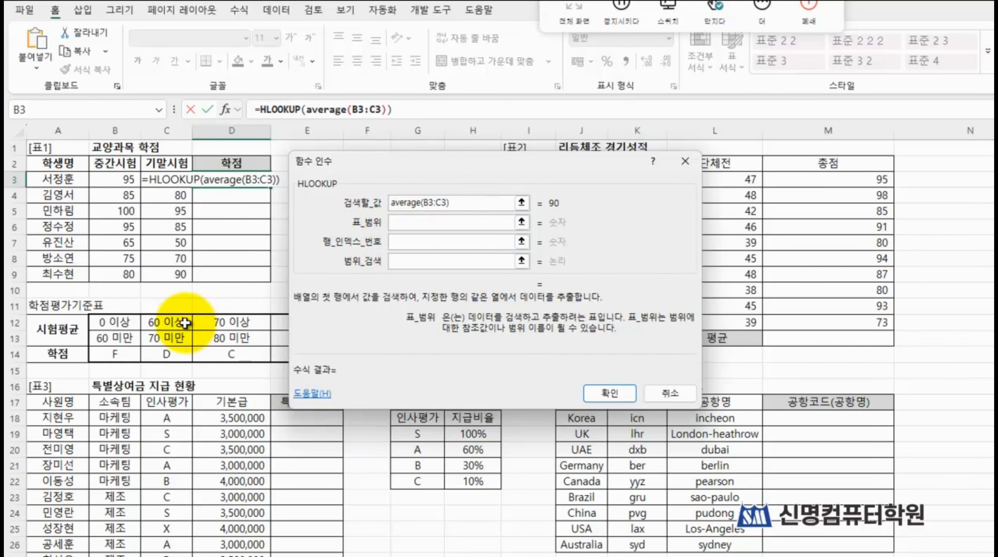
{"action": "left_click", "coordinate": [111, 322]}
{"action": "left_click_drag", "start_coordinate": [111, 323], "coordinate": [416, 346]}
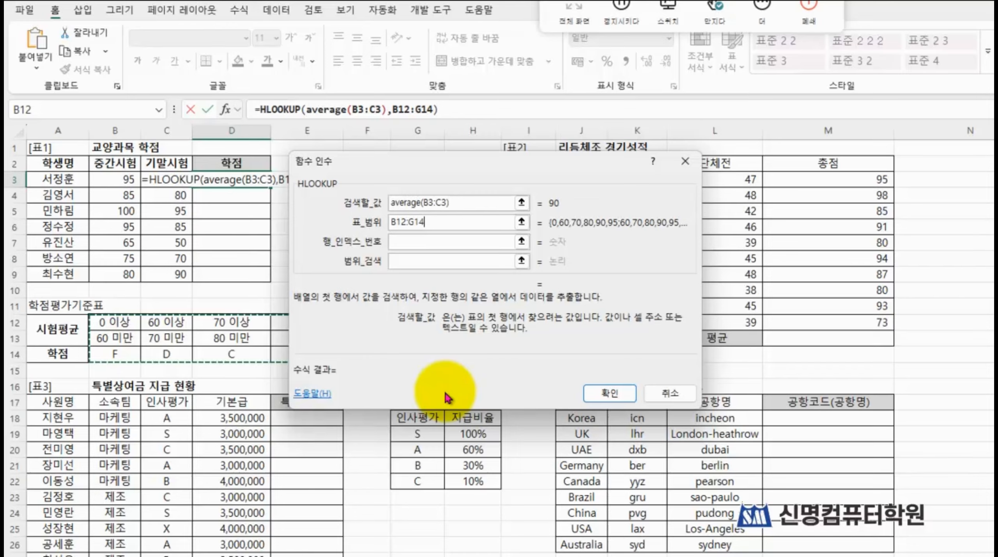
{"action": "key", "text": "F4"}
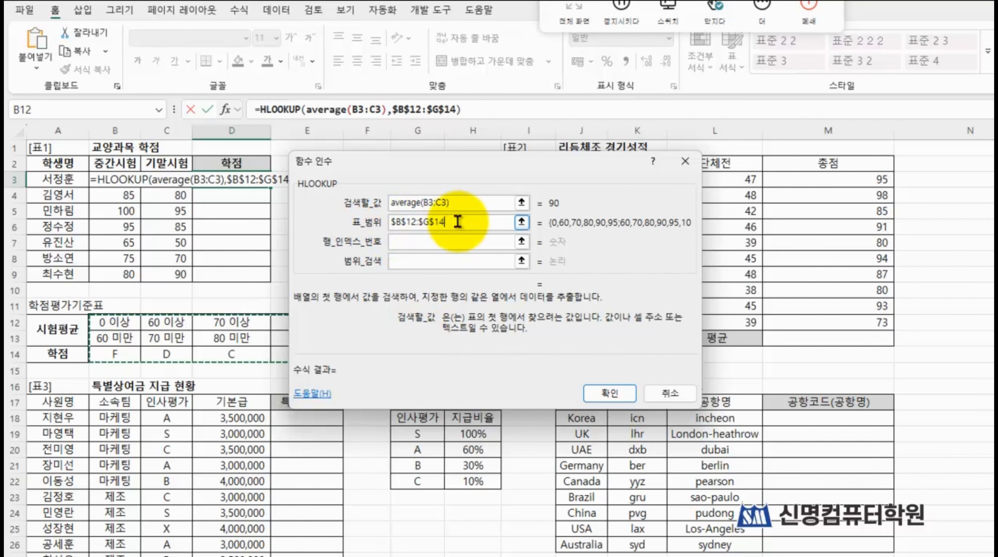
Step: Cycle the table range through its mixed and relative reference types, and make each endpoint absolute again as $B$12:$G$14
{"action": "left_click", "coordinate": [392, 242]}
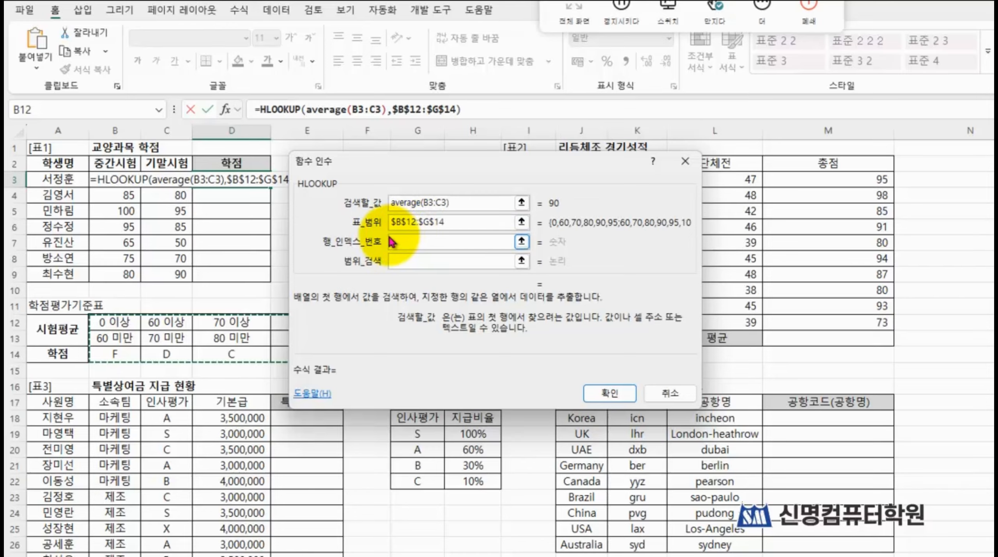
{"action": "left_click", "coordinate": [457, 222]}
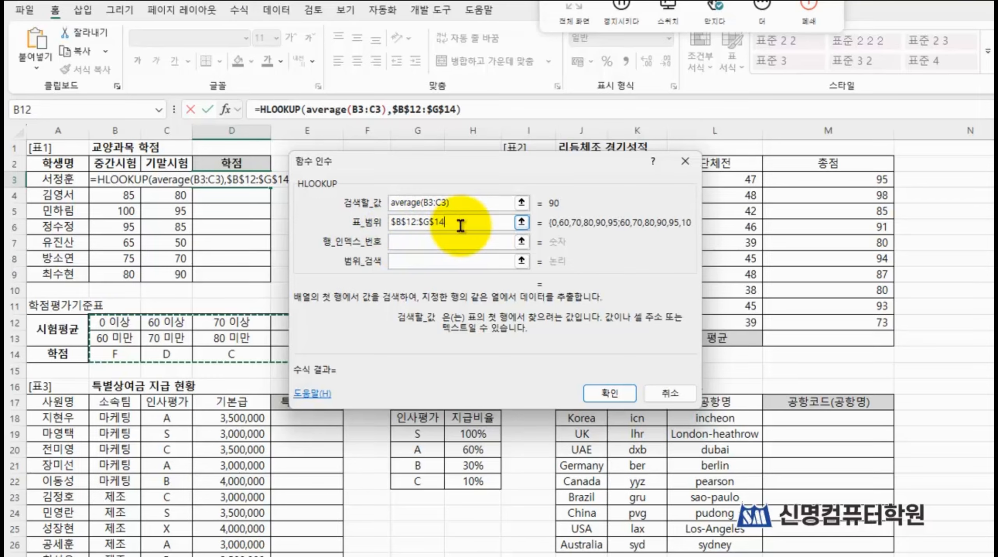
{"action": "key", "text": "F4"}
{"action": "key", "text": "F4"}
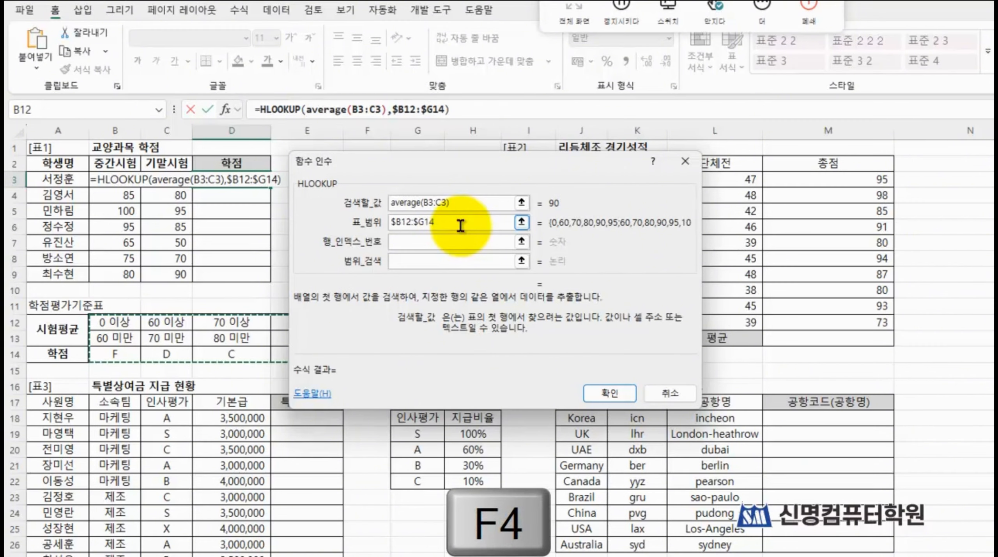
{"action": "key", "text": "F4"}
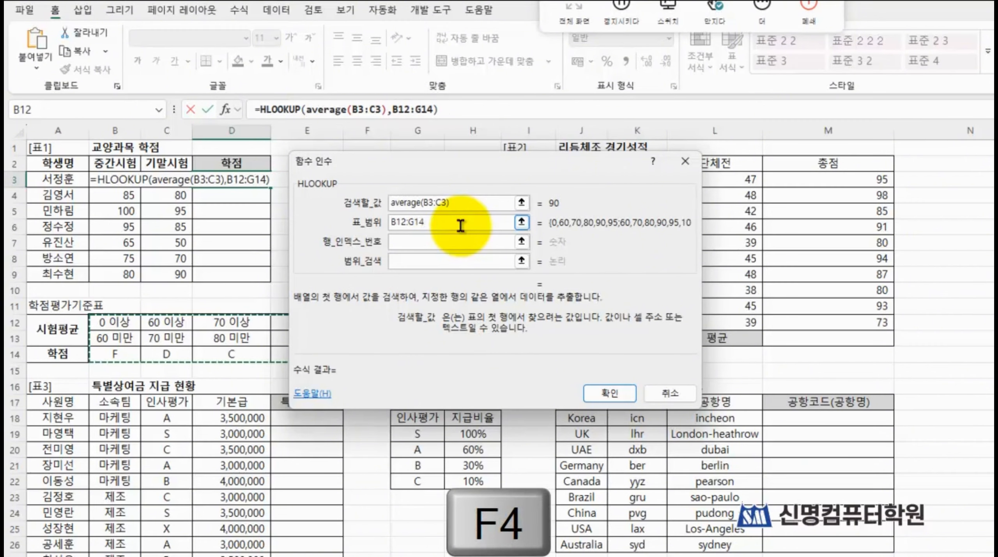
{"action": "left_click", "coordinate": [429, 222]}
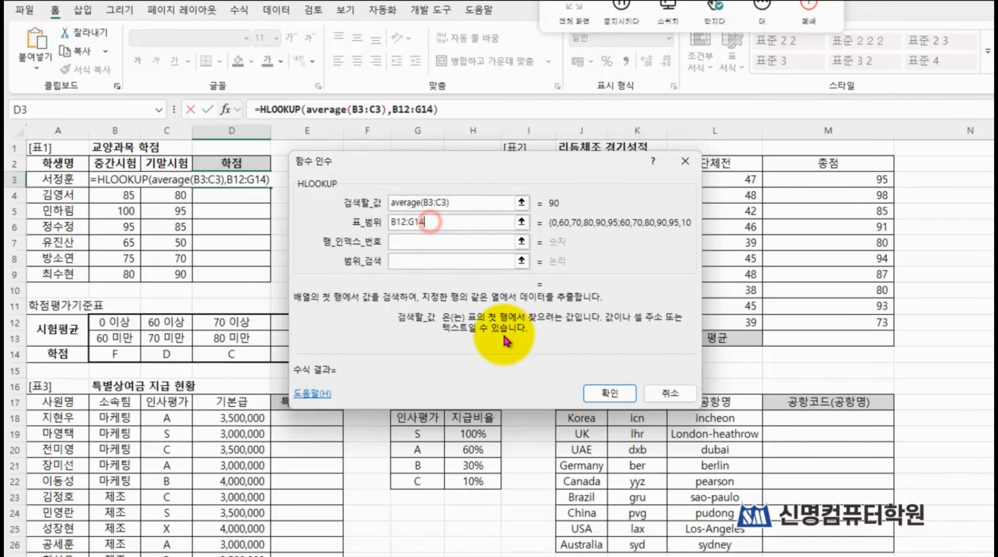
{"action": "key", "text": "F4"}
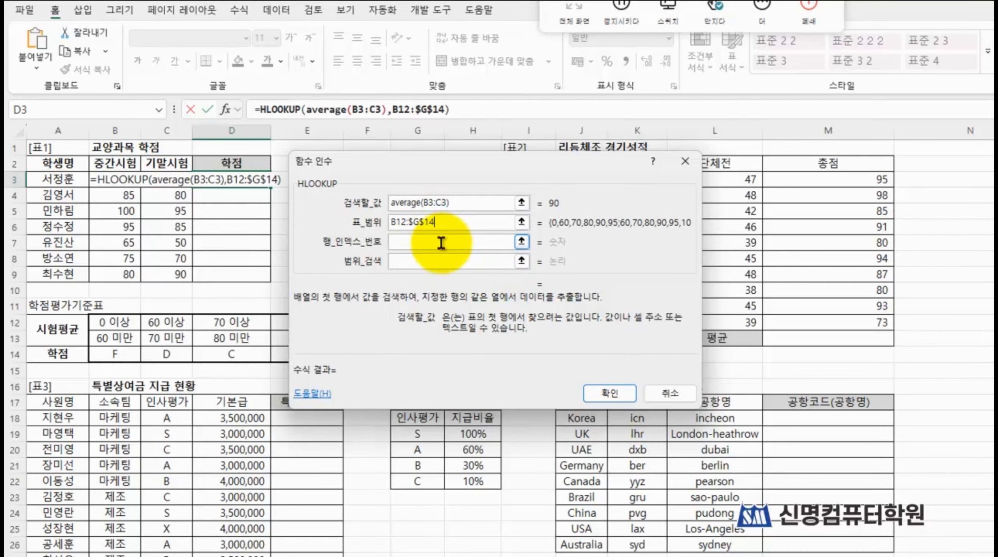
{"action": "left_click", "coordinate": [395, 222]}
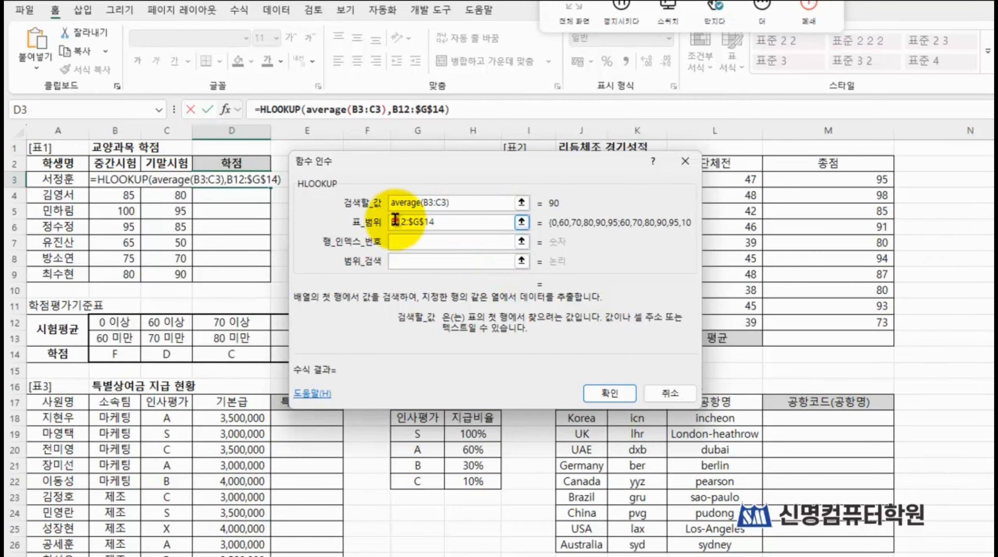
{"action": "key", "text": "F4"}
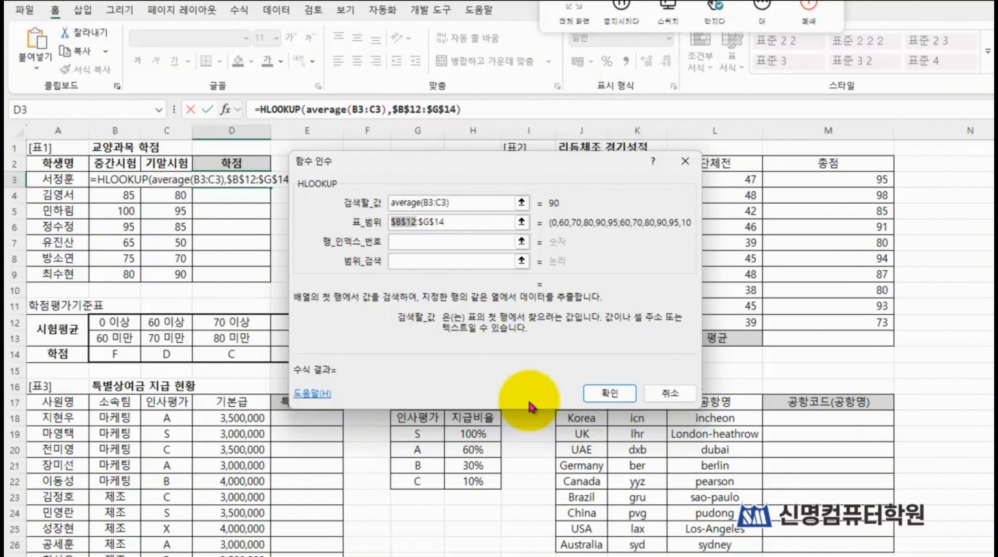
Step: Set the row index number to 3 and the range lookup to 1, and complete the HLOOKUP formula
{"action": "left_click", "coordinate": [456, 242]}
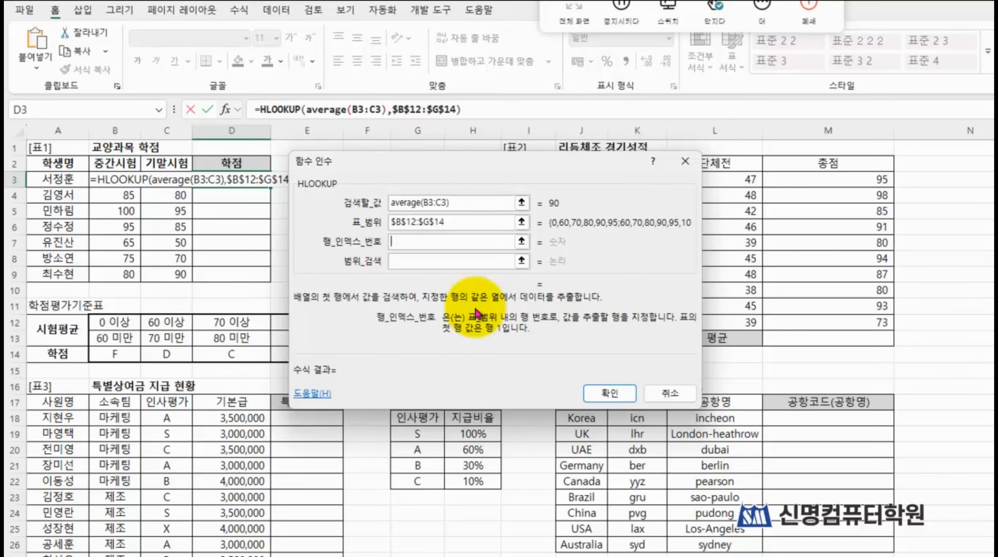
{"action": "type", "text": "3"}
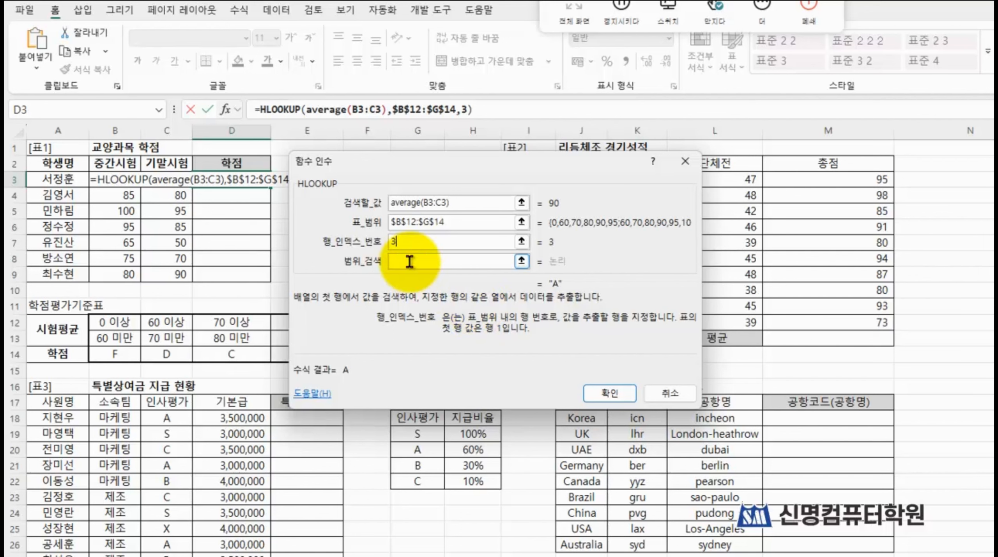
{"action": "left_click", "coordinate": [425, 261]}
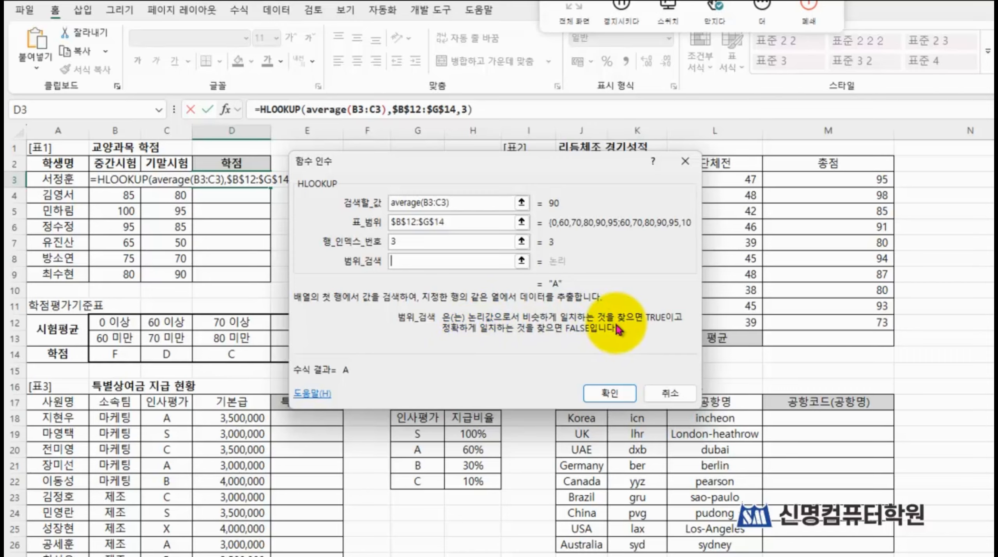
{"action": "type", "text": "1"}
{"action": "left_click", "coordinate": [611, 393]}
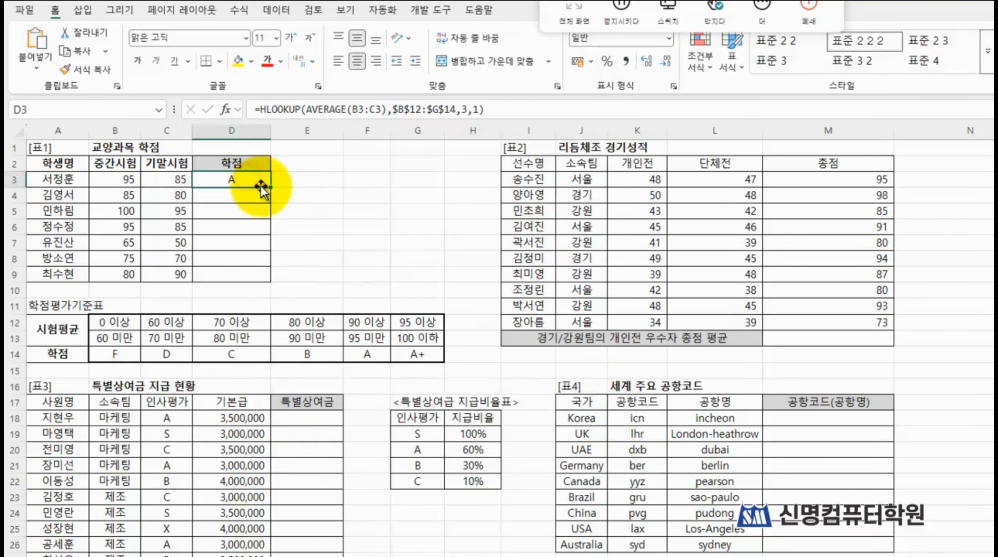
Step: Fill the grade formula from D3 down through D9 for all students in 표1
{"action": "left_click_drag", "start_coordinate": [269, 191], "coordinate": [270, 278]}
{"action": "left_click", "coordinate": [339, 214]}
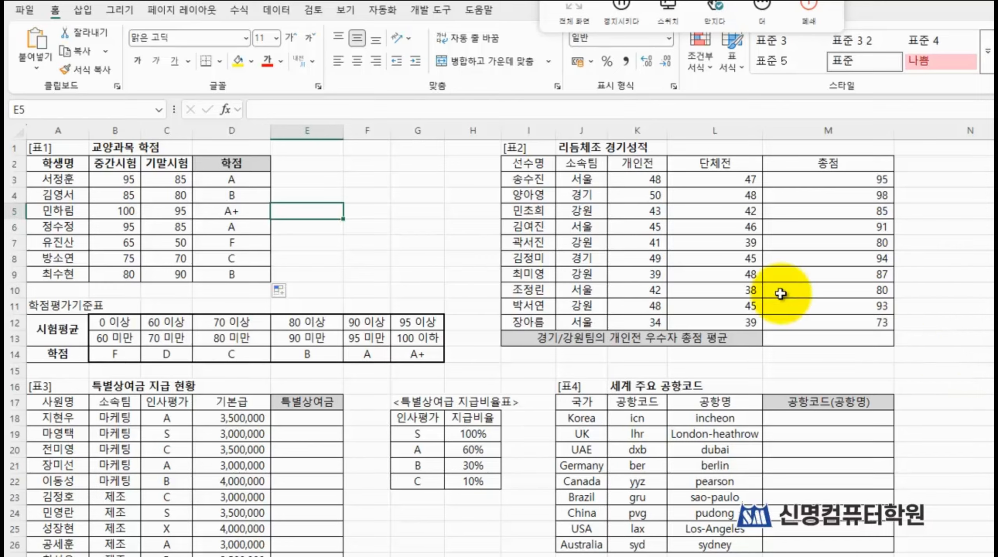
{"action": "left_click_drag", "start_coordinate": [95, 179], "coordinate": [170, 211]}
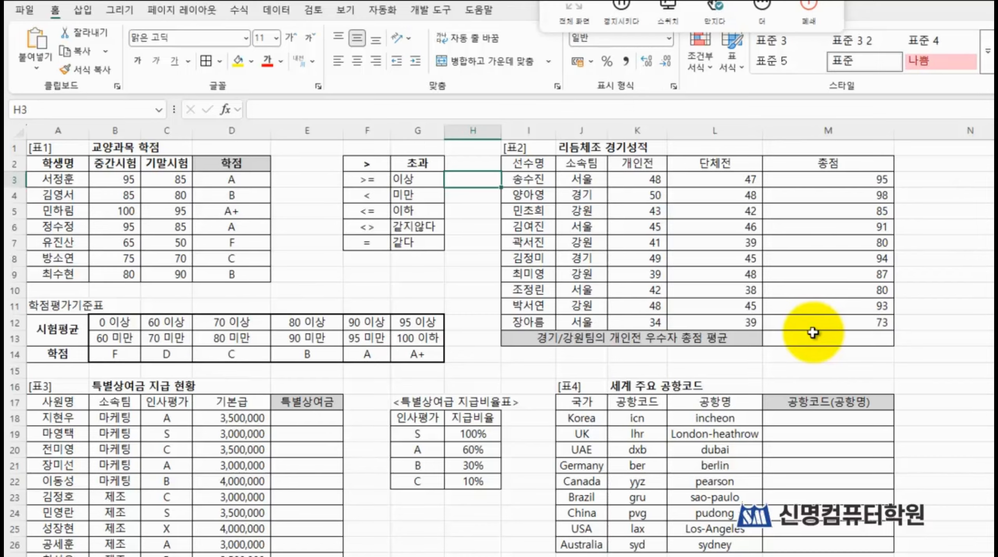
Step: Start an AVERAGEIFS formula in M13 of 표2 and open its function arguments dialog, placed clear of the 표2 data
{"action": "left_click", "coordinate": [804, 337]}
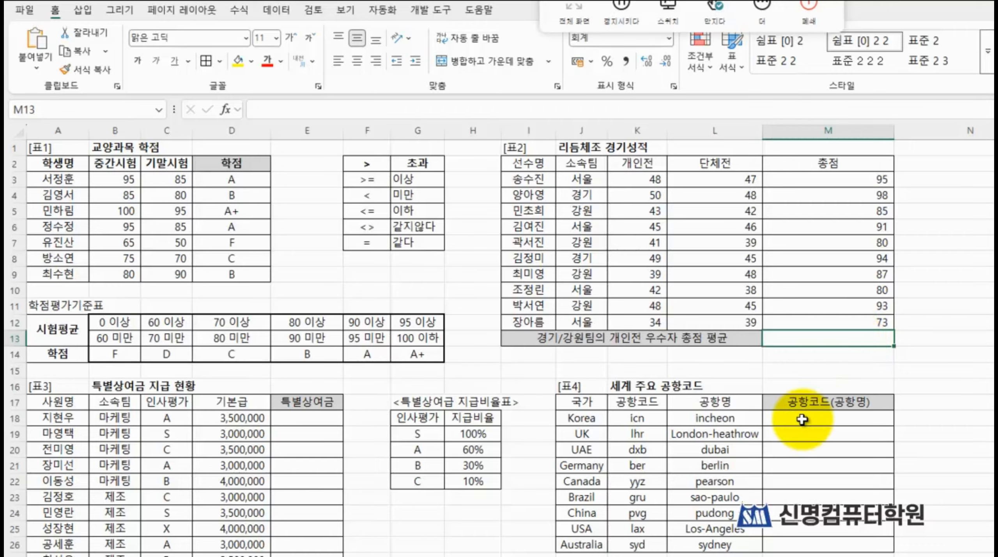
{"action": "type", "text": "="}
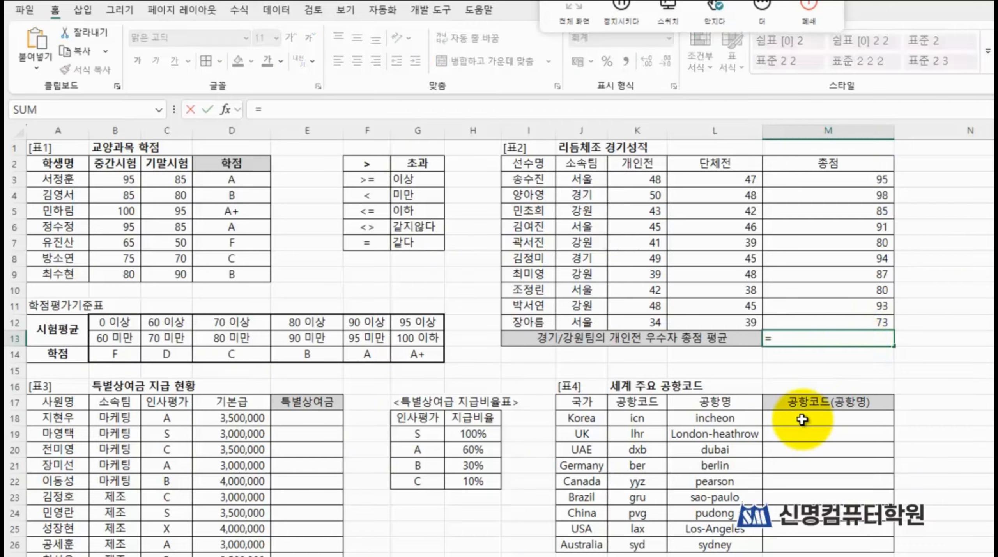
{"action": "type", "text": "ㅁㅍㄷㄱ"}
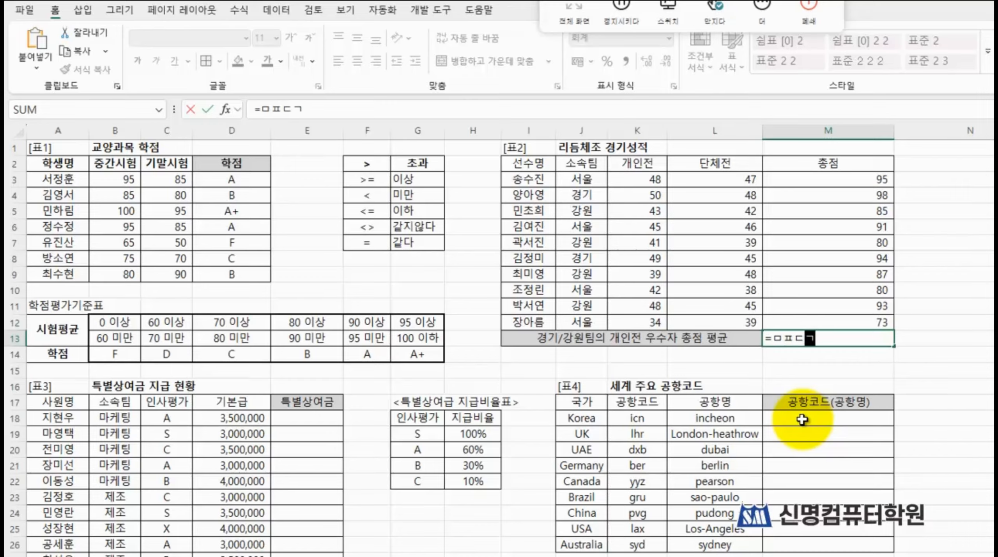
{"action": "key", "text": "BackSpace"}
{"action": "key", "text": "BackSpace"}
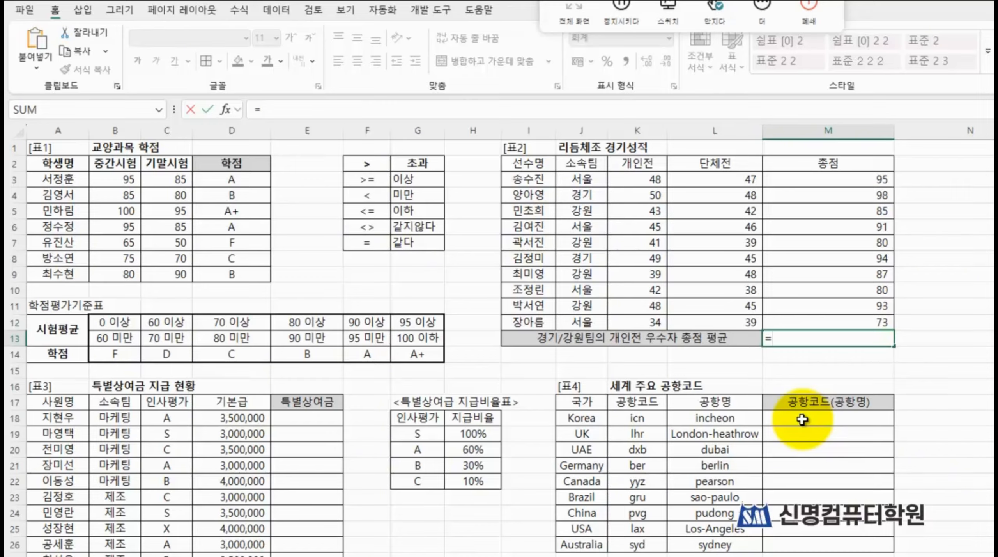
{"action": "type", "text": "aver"}
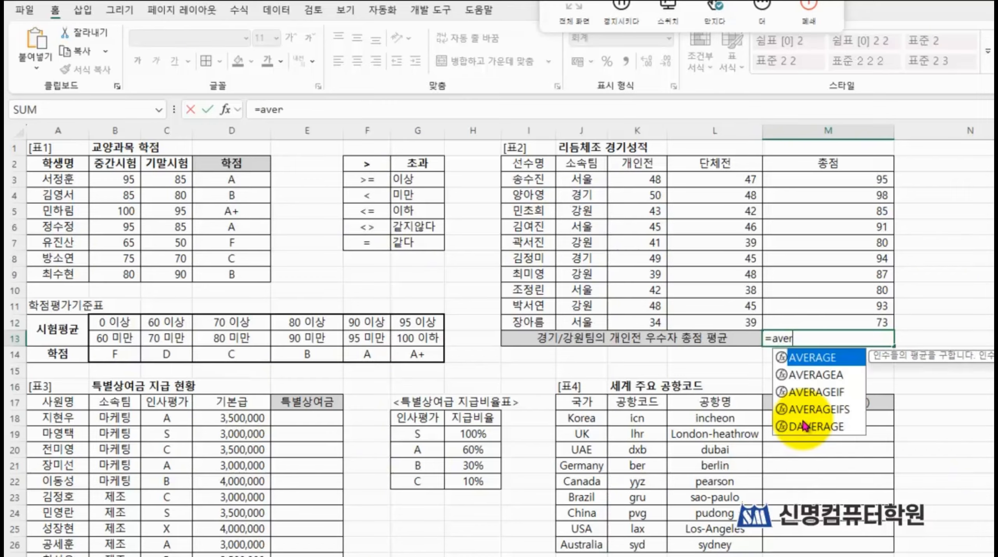
{"action": "left_click", "coordinate": [811, 409]}
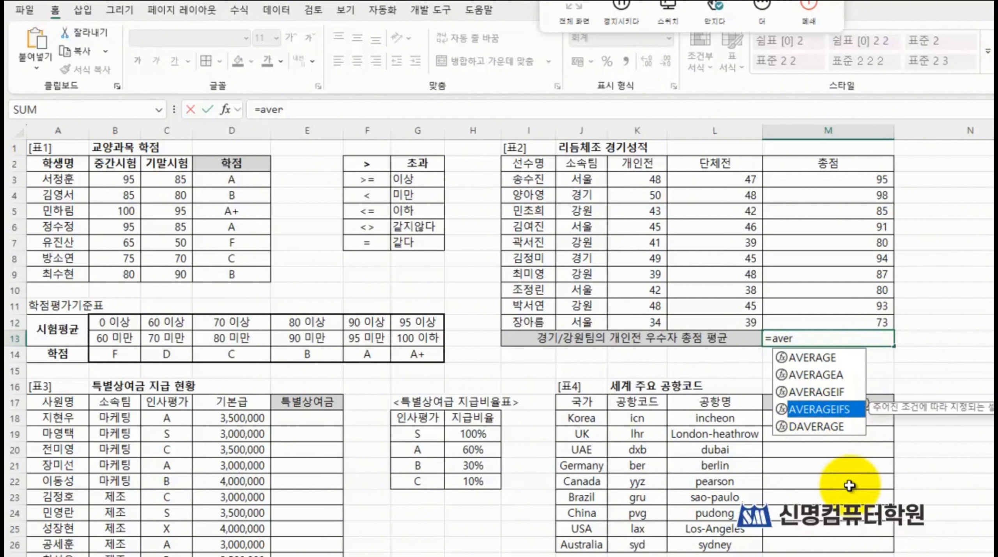
{"action": "key", "text": "Tab"}
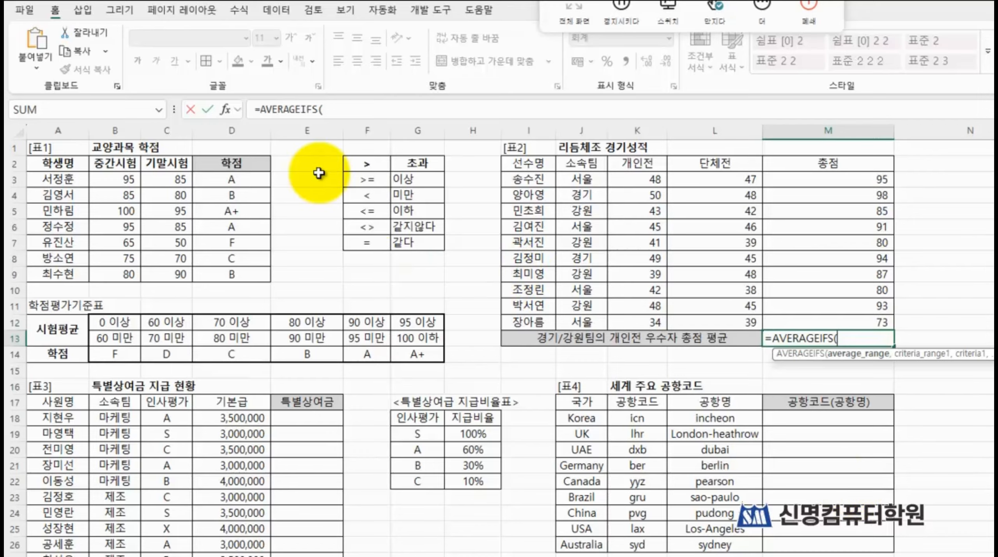
{"action": "left_click", "coordinate": [226, 111]}
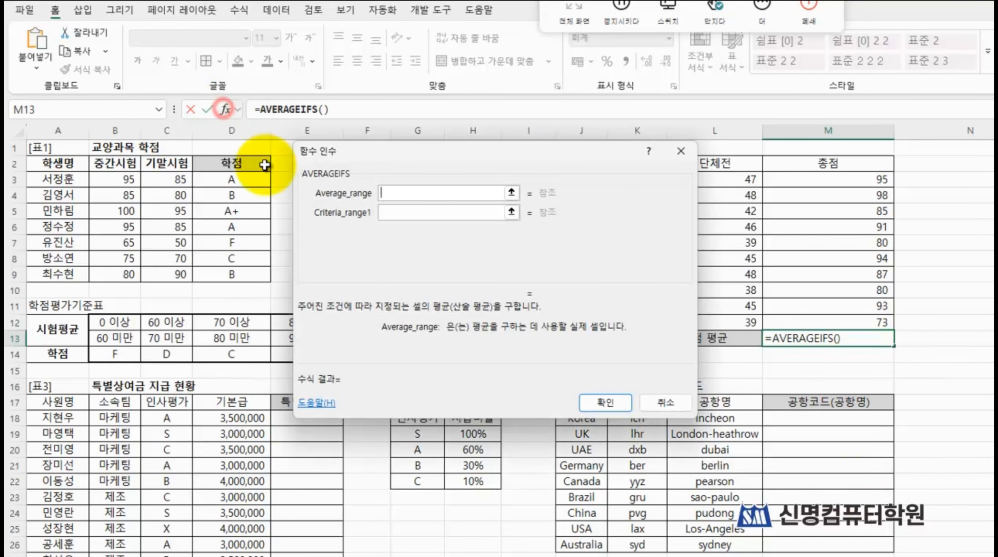
{"action": "left_click_drag", "start_coordinate": [470, 165], "coordinate": [273, 166]}
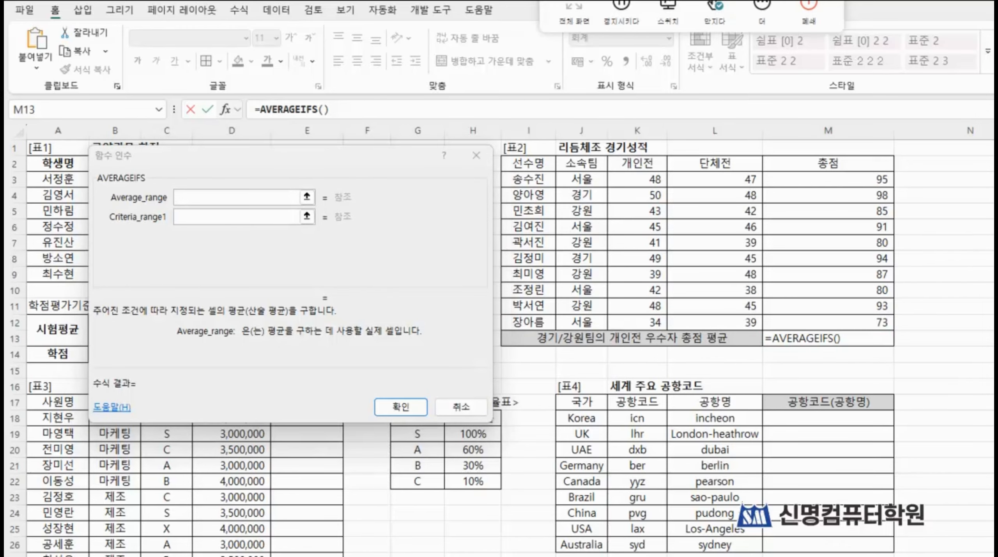
Step: Set the AVERAGEIFS average range to the 총점 scores M3:M12
{"action": "left_click_drag", "start_coordinate": [98, 190], "coordinate": [174, 206]}
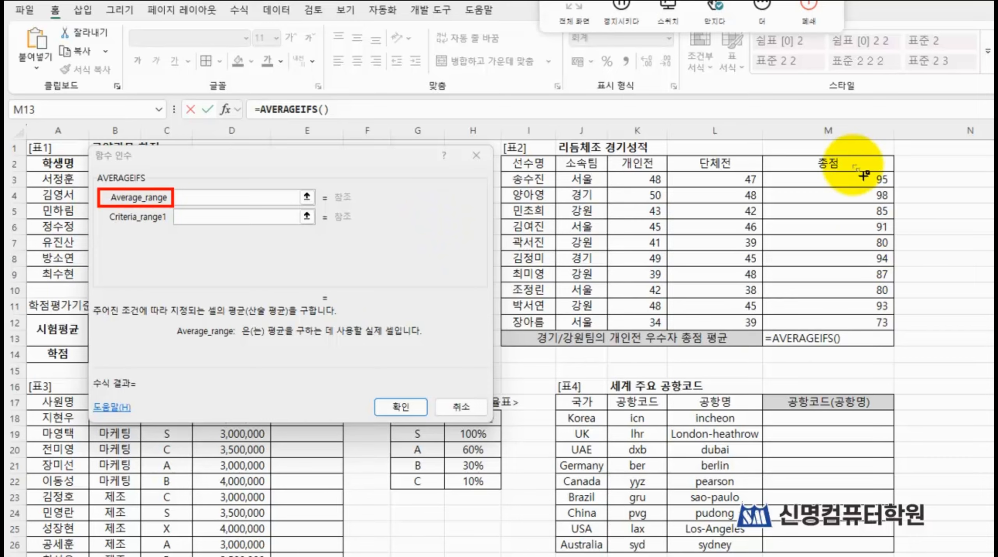
{"action": "mouse_move", "coordinate": [850, 157]}
{"action": "left_mouse_down"}
{"action": "mouse_move", "coordinate": [909, 328]}
{"action": "mouse_move", "coordinate": [924, 343]}
{"action": "left_mouse_up"}
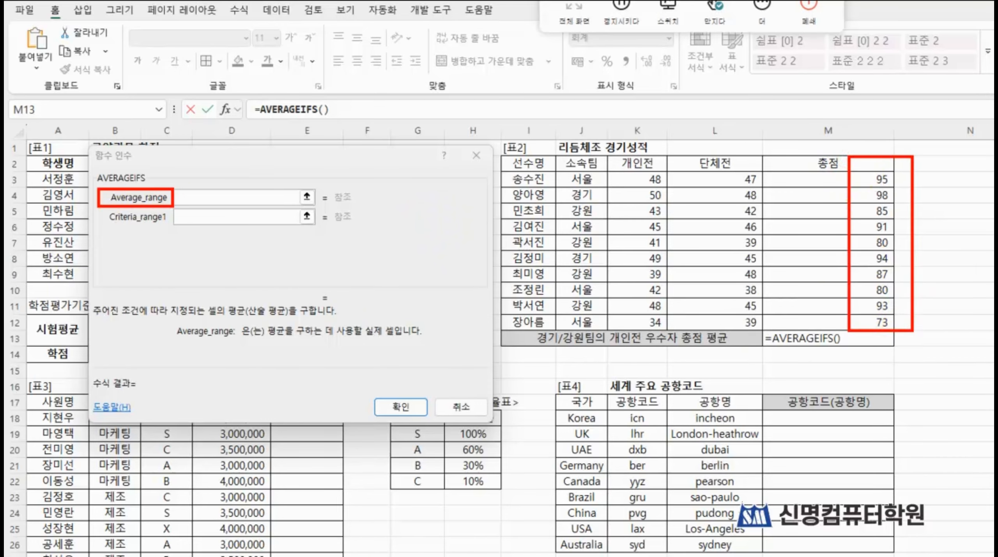
{"action": "left_click", "coordinate": [236, 202]}
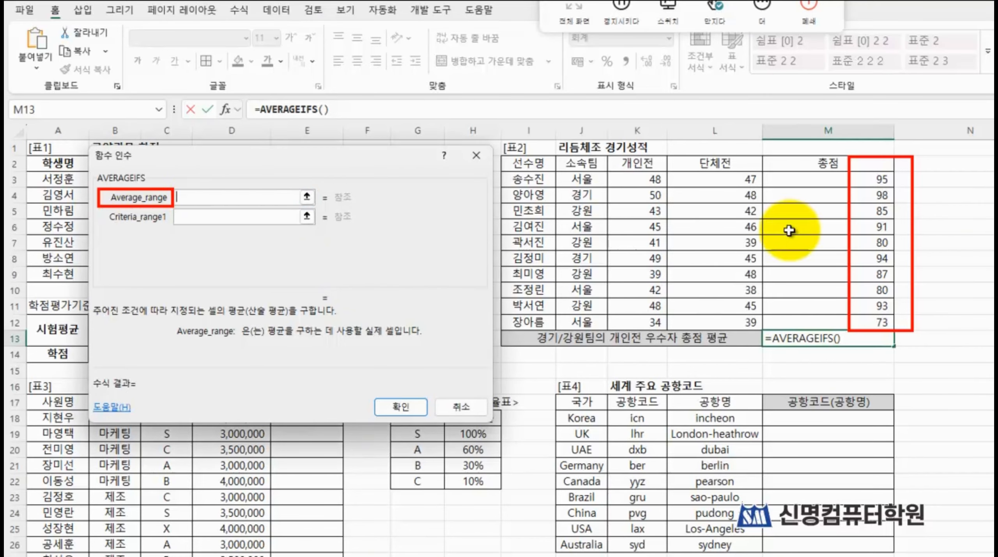
{"action": "left_click_drag", "start_coordinate": [825, 180], "coordinate": [912, 327]}
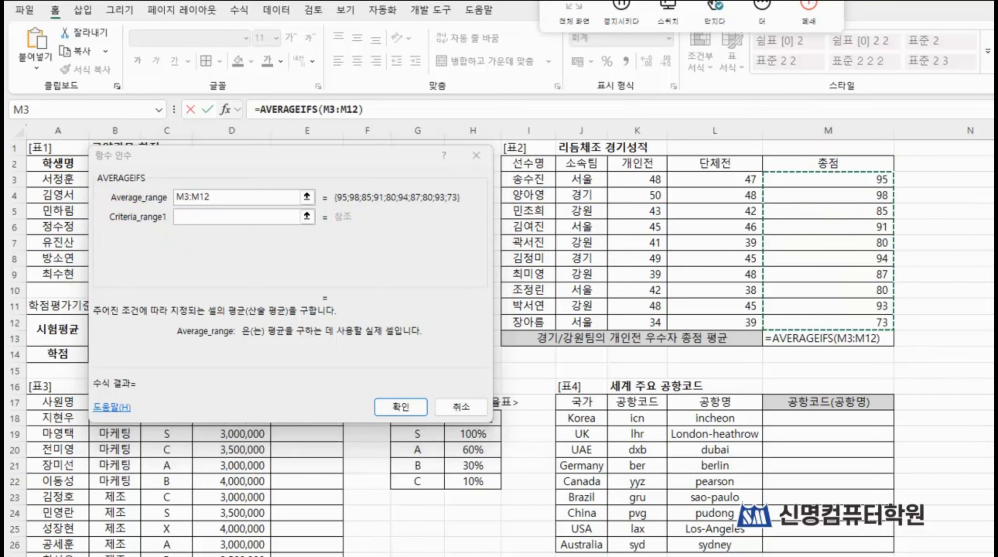
Step: Set the first criteria range to the 소속팀 cells J3:J12
{"action": "left_click_drag", "start_coordinate": [102, 207], "coordinate": [172, 227]}
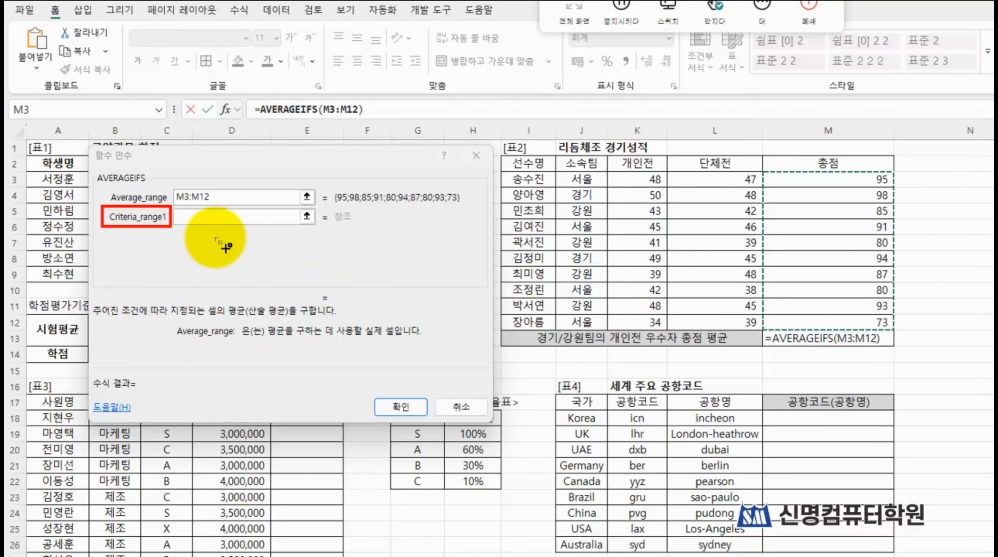
{"action": "mouse_move", "coordinate": [552, 166]}
{"action": "left_mouse_down"}
{"action": "mouse_move", "coordinate": [591, 250]}
{"action": "mouse_move", "coordinate": [611, 335]}
{"action": "left_mouse_up"}
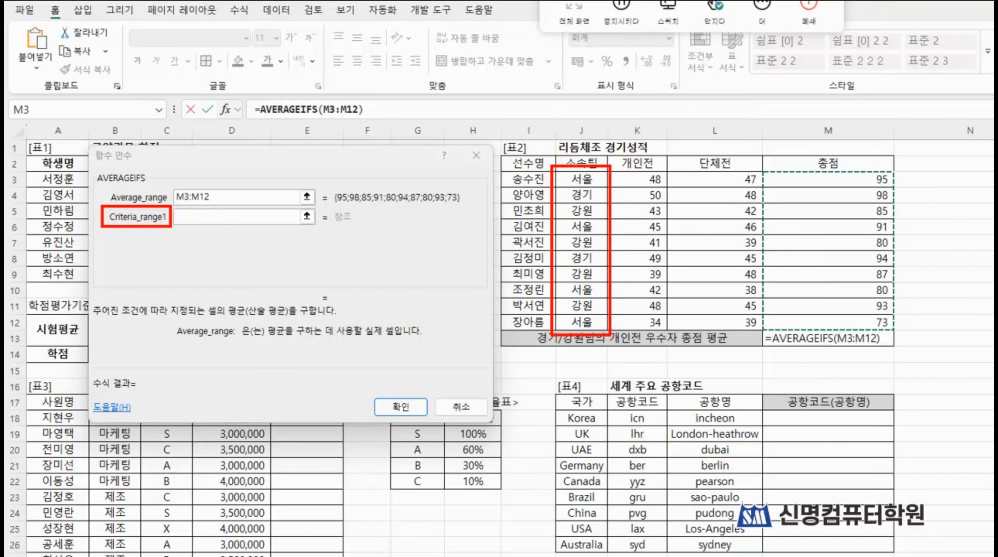
{"action": "left_click", "coordinate": [191, 216]}
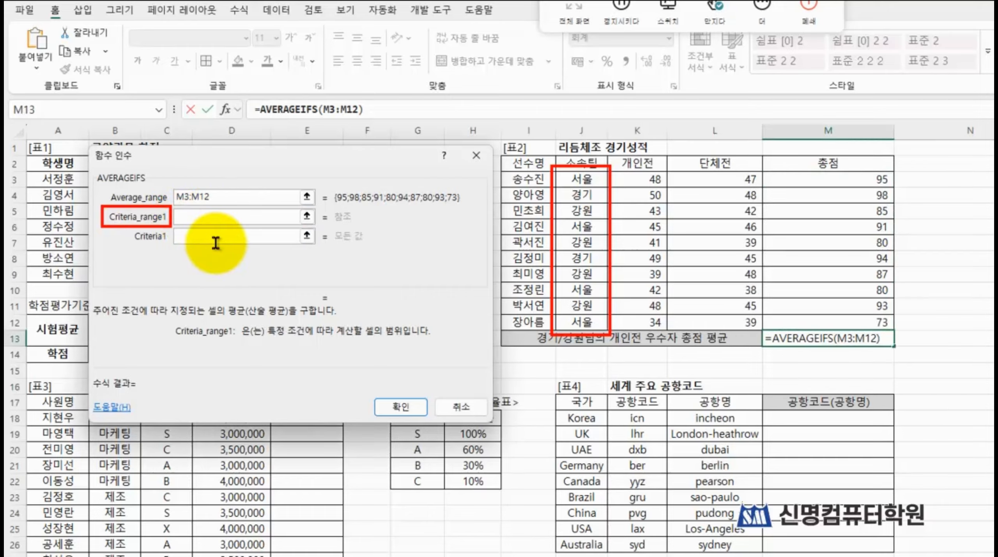
{"action": "left_click", "coordinate": [582, 177]}
{"action": "left_click_drag", "start_coordinate": [583, 178], "coordinate": [582, 322]}
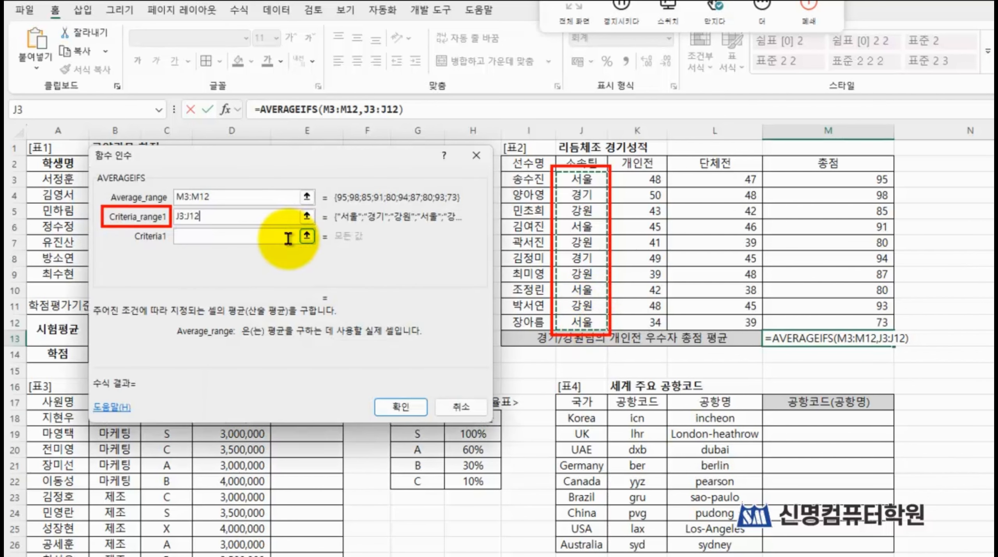
Step: Enter <>"서울" as the first criterion, with only the team name in quotation marks
{"action": "left_click", "coordinate": [190, 237]}
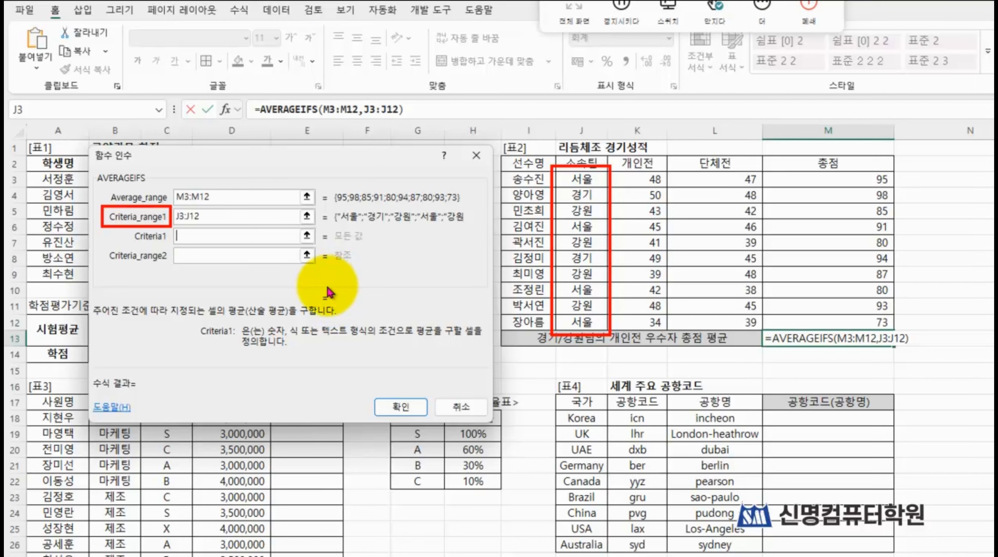
{"action": "type", "text": "<>"}
{"action": "type", "text": "\""}
{"action": "type", "text": "성"}
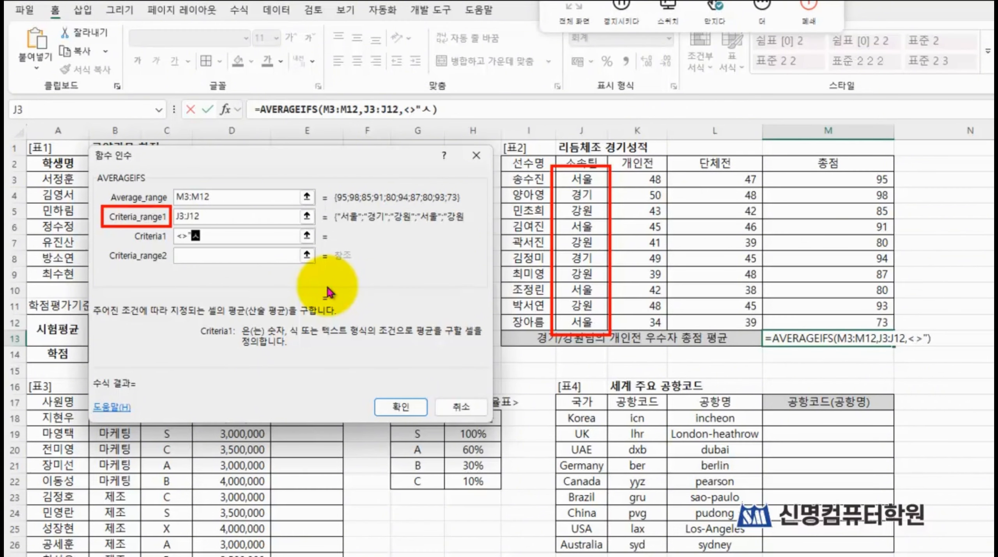
{"action": "type", "text": "울\""}
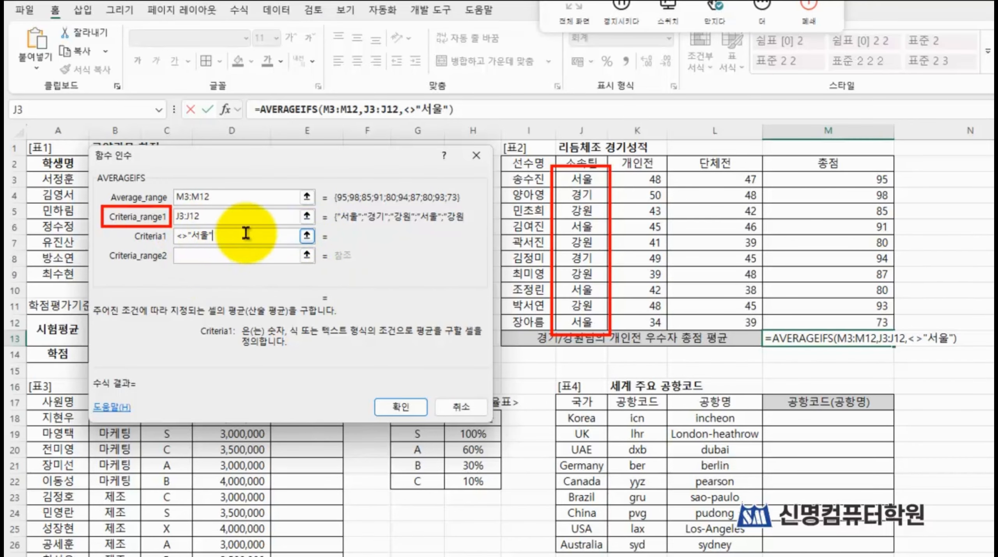
{"action": "left_click", "coordinate": [234, 254]}
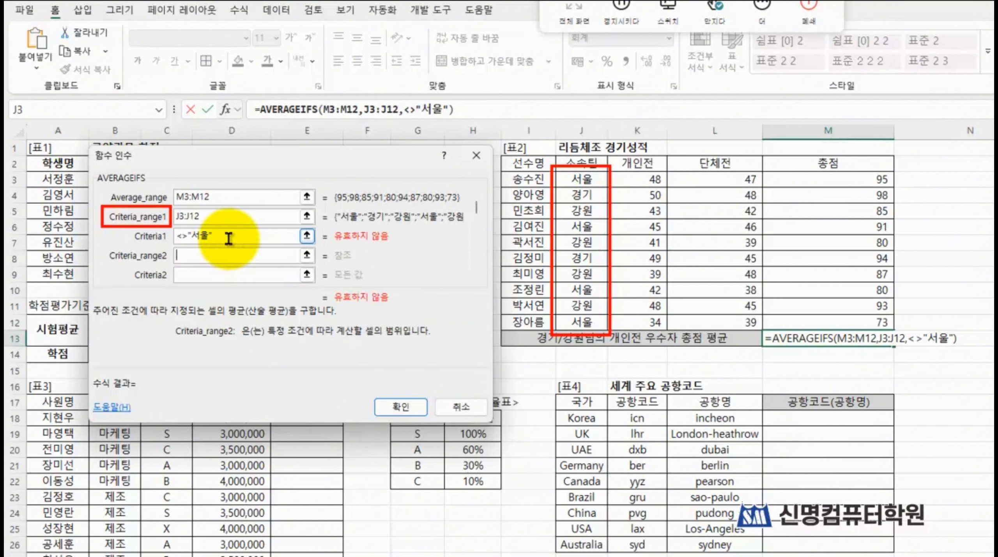
Step: Move the opening quotation mark before the operator so the first criterion reads "<>서울"
{"action": "left_click", "coordinate": [256, 237]}
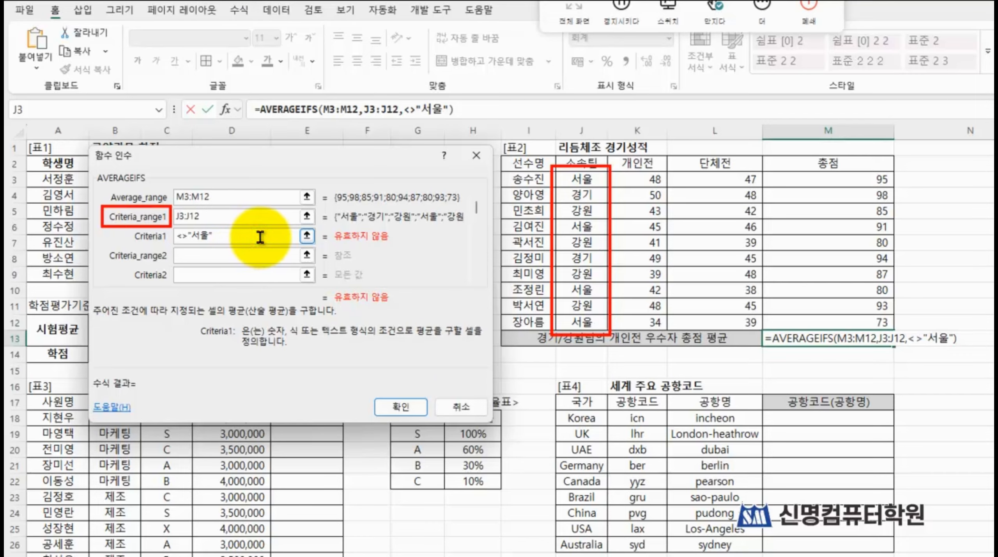
{"action": "left_click", "coordinate": [192, 237]}
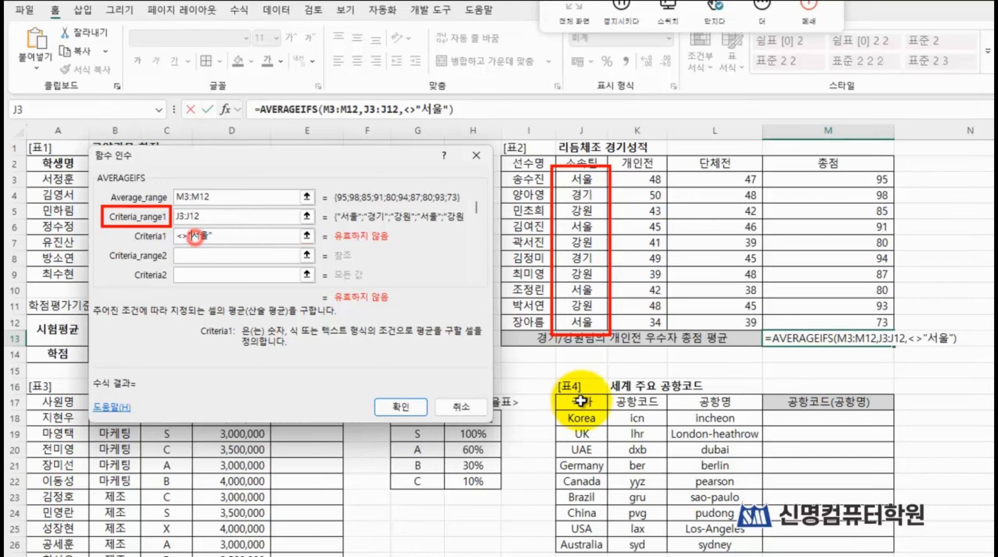
{"action": "key", "text": "BackSpace"}
{"action": "key", "text": "Left"}
{"action": "key", "text": "Left"}
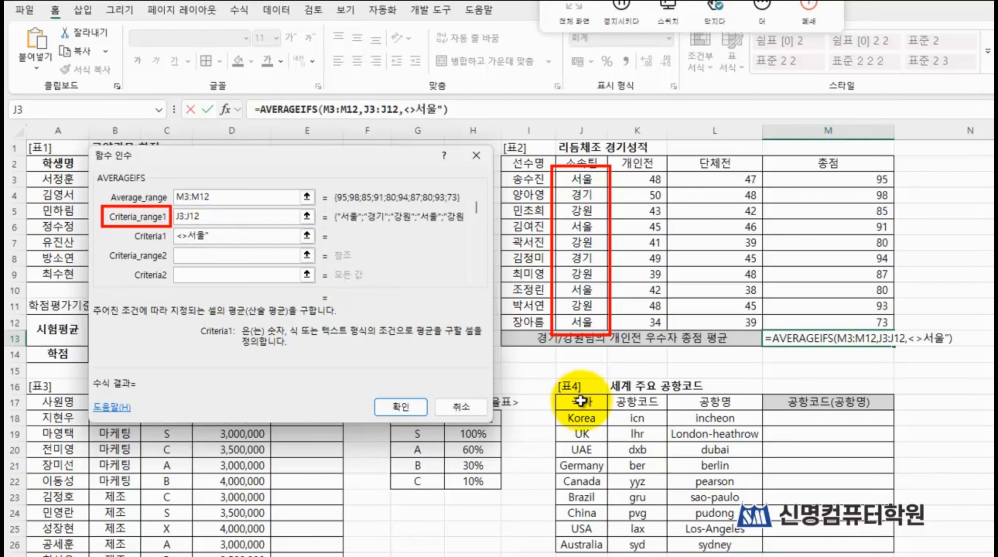
{"action": "type", "text": "\""}
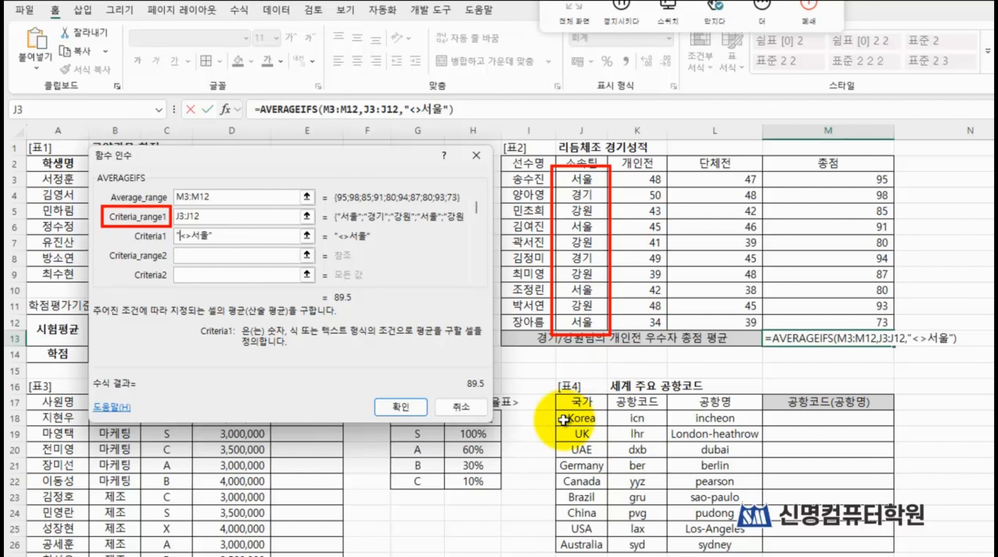
Step: Set the second criteria range to the 개인전 scores K3:K12
{"action": "left_click", "coordinate": [224, 255]}
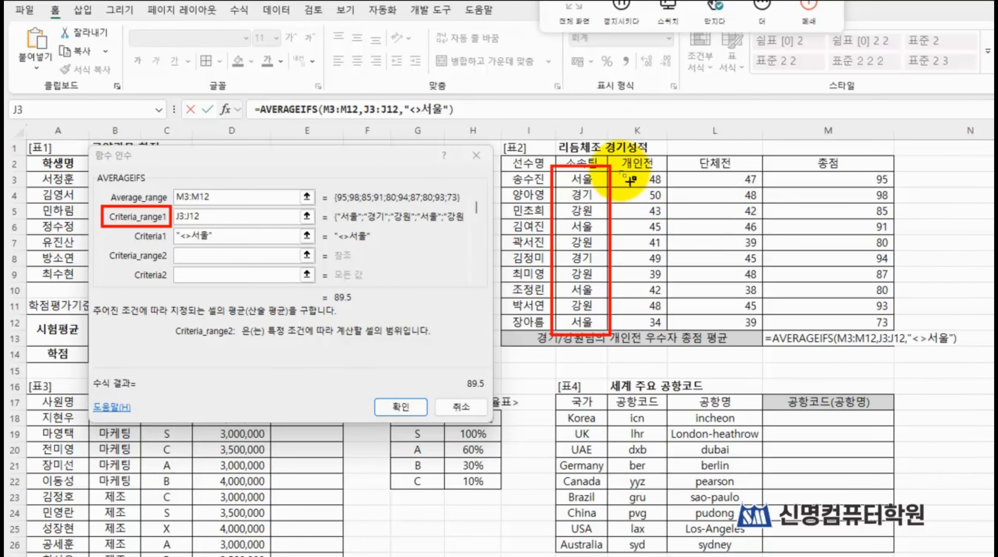
{"action": "mouse_move", "coordinate": [615, 167]}
{"action": "left_mouse_down"}
{"action": "mouse_move", "coordinate": [661, 290]}
{"action": "mouse_move", "coordinate": [668, 348]}
{"action": "mouse_move", "coordinate": [667, 338]}
{"action": "left_mouse_up"}
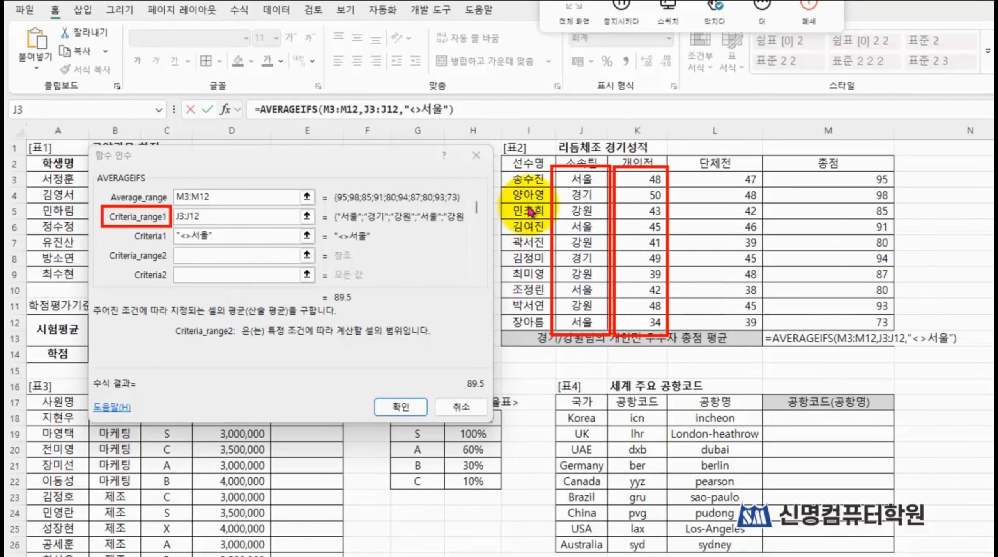
{"action": "left_click", "coordinate": [234, 256]}
{"action": "left_click_drag", "start_coordinate": [635, 186], "coordinate": [634, 319]}
Step: Set the second criterion to >=40 so only 개인전 scores of 40 or more are averaged
{"action": "left_click", "coordinate": [194, 278]}
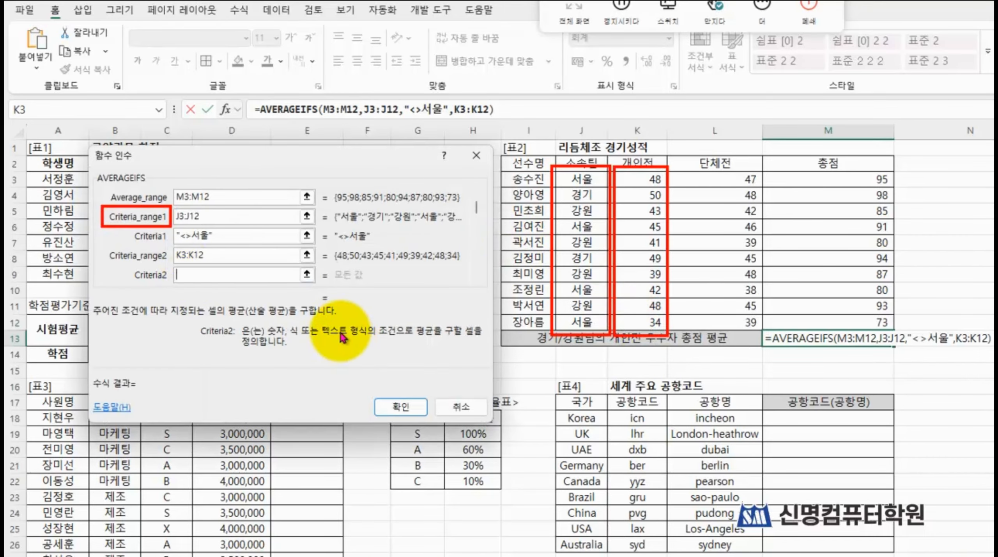
{"action": "type", "text": ">=40"}
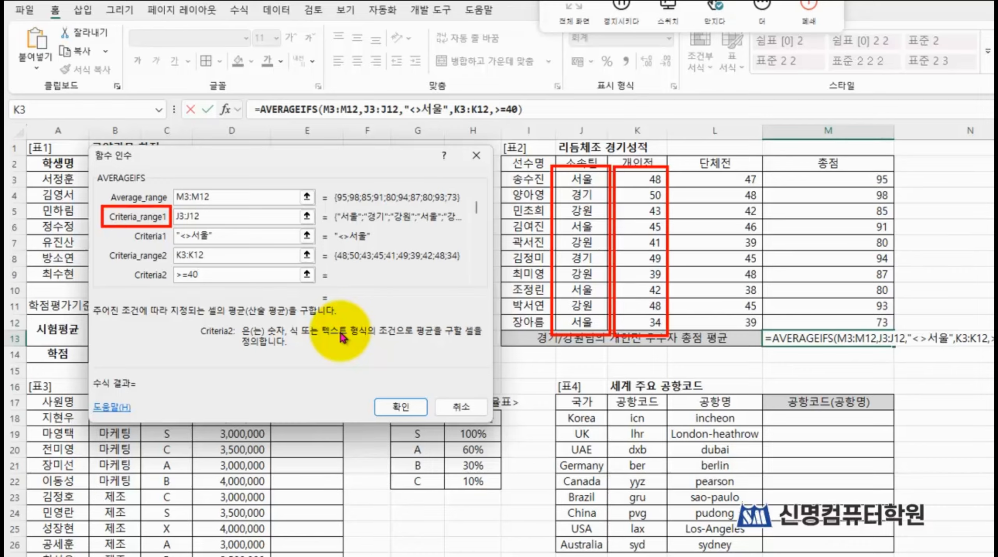
{"action": "key", "text": "Tab"}
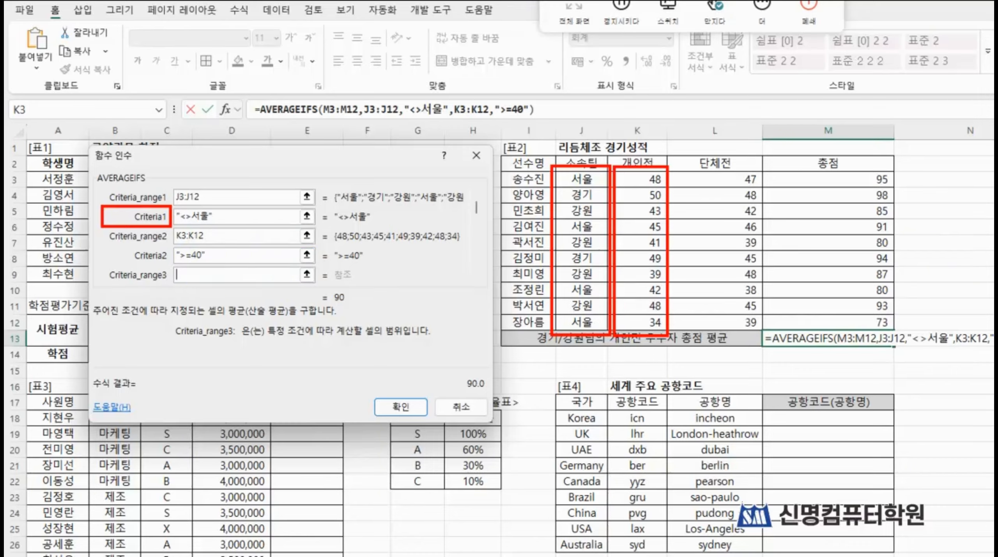
{"action": "key", "text": "Escape"}
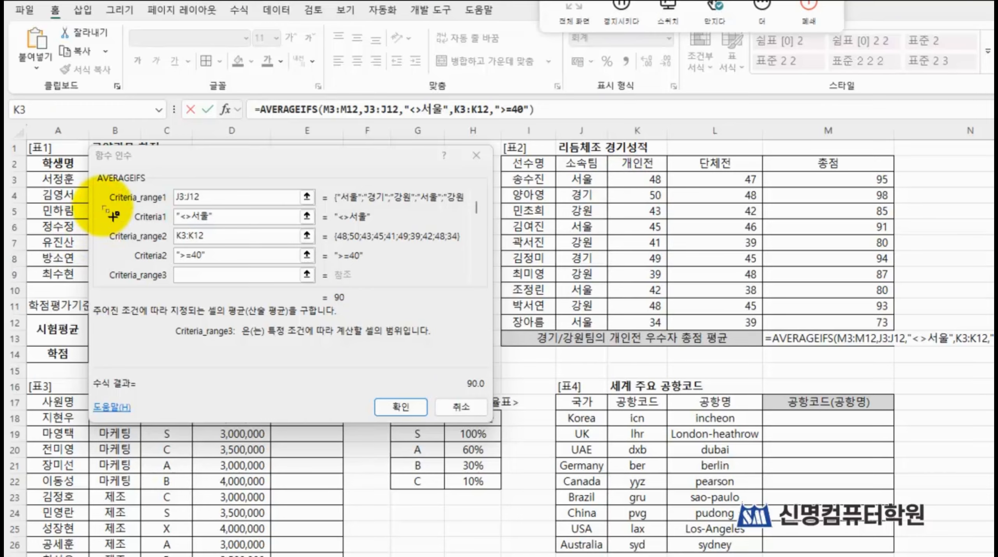
{"action": "mouse_move", "coordinate": [102, 203]}
{"action": "left_mouse_down"}
{"action": "mouse_move", "coordinate": [189, 223]}
{"action": "mouse_move", "coordinate": [327, 226]}
{"action": "left_mouse_up"}
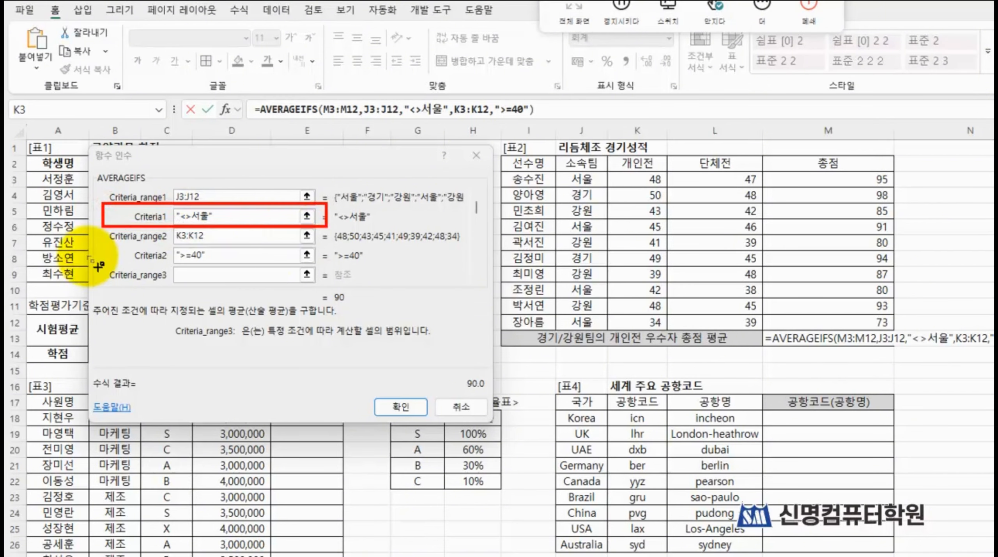
{"action": "mouse_move", "coordinate": [99, 241]}
{"action": "left_mouse_down"}
{"action": "mouse_move", "coordinate": [166, 268]}
{"action": "mouse_move", "coordinate": [330, 268]}
{"action": "left_mouse_up"}
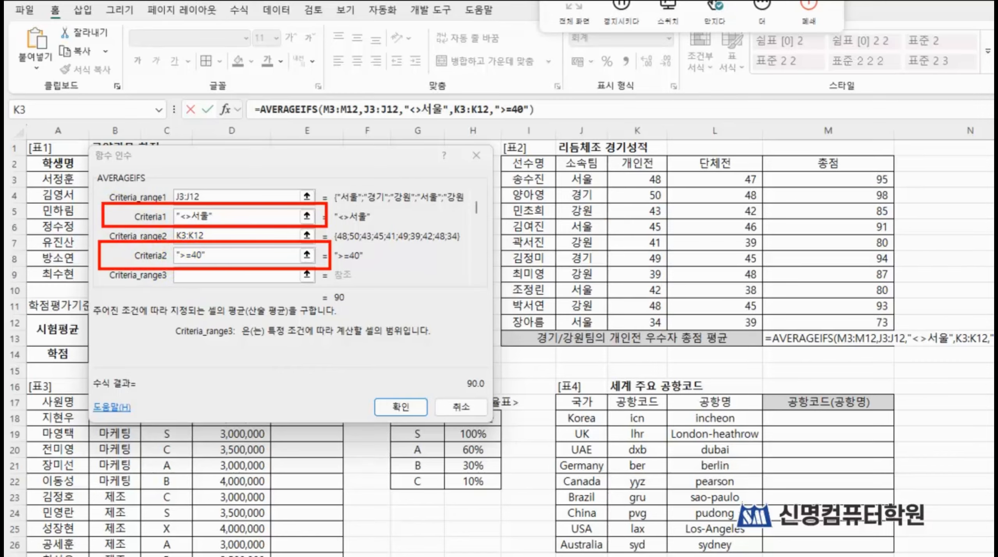
Step: Re-enter the first AVERAGEIFS criterion as <>서울 without quotation marks and confirm the function arguments
{"action": "left_click_drag", "start_coordinate": [267, 216], "coordinate": [136, 220]}
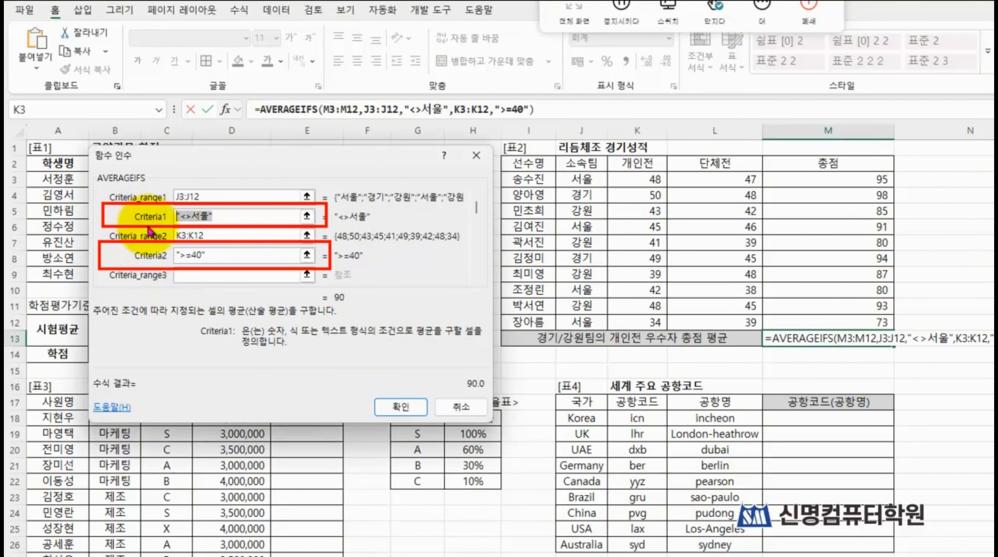
{"action": "key", "text": "Delete"}
{"action": "type", "text": "<>"}
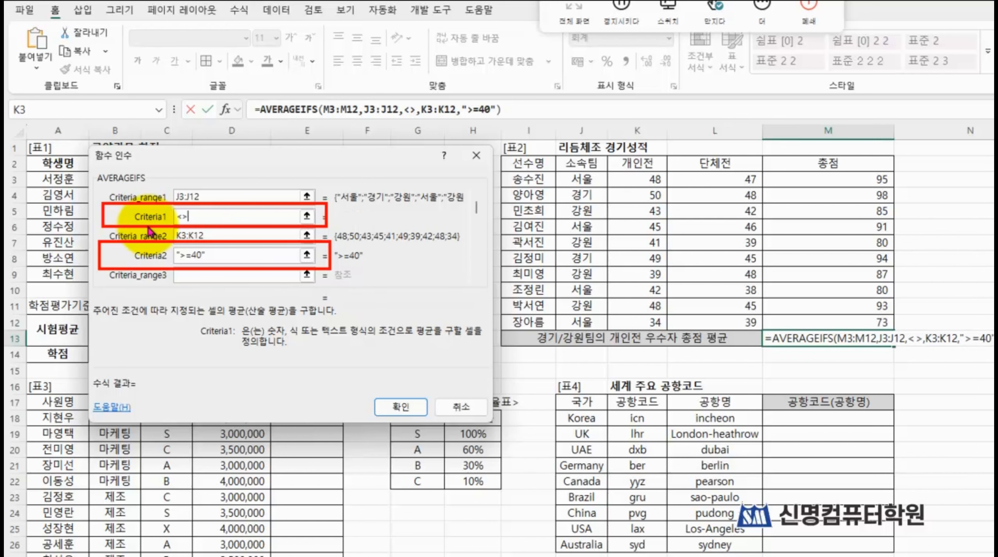
{"action": "type", "text": "성"}
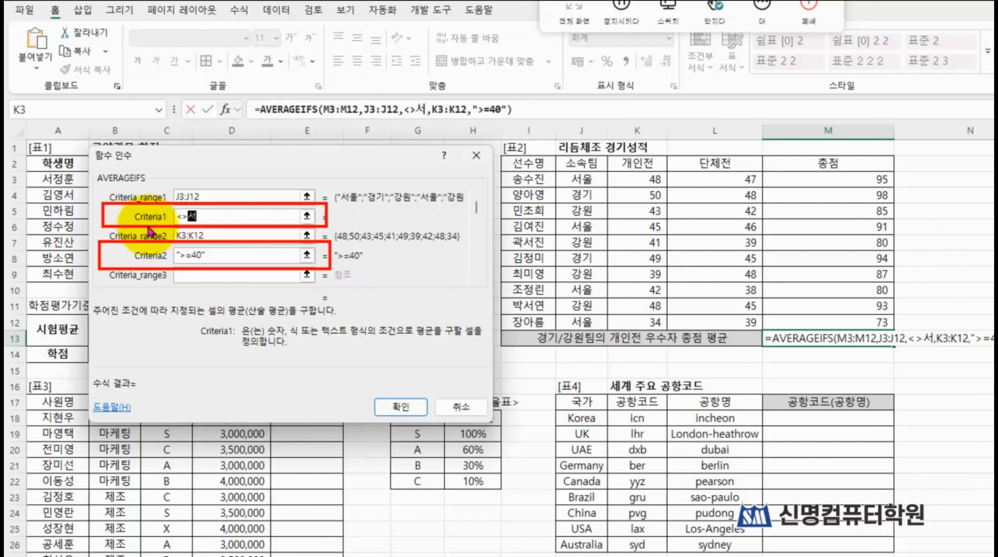
{"action": "type", "text": "울"}
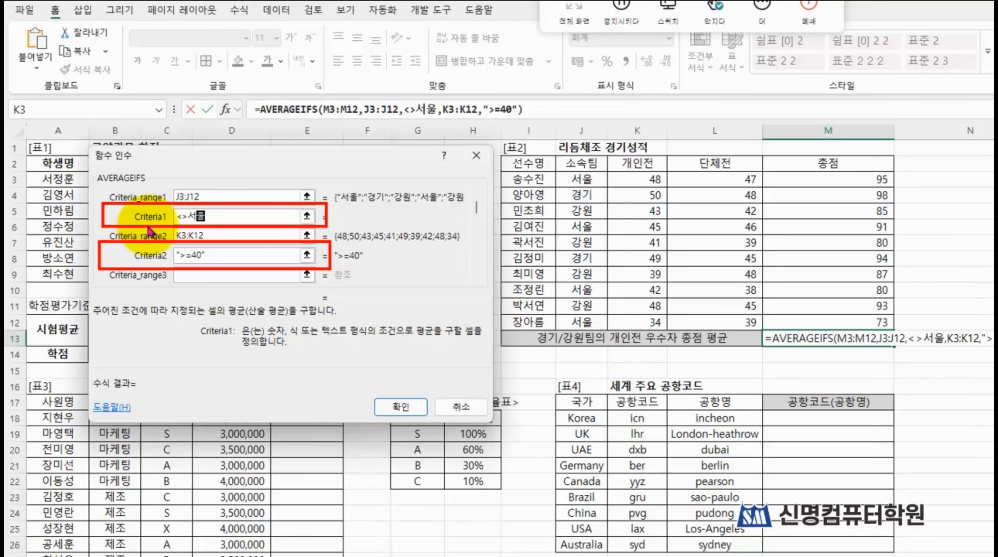
{"action": "key", "text": "Tab"}
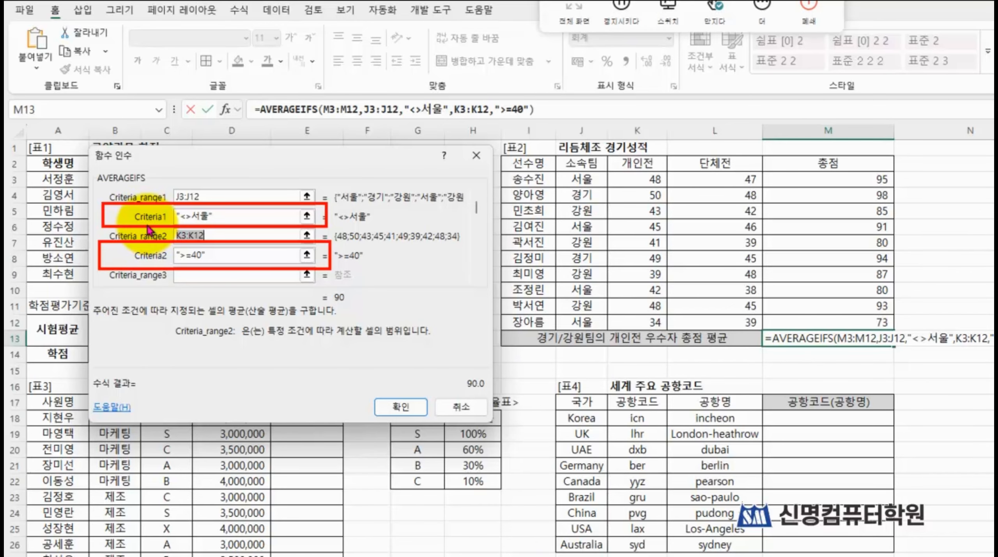
{"action": "left_click", "coordinate": [390, 406]}
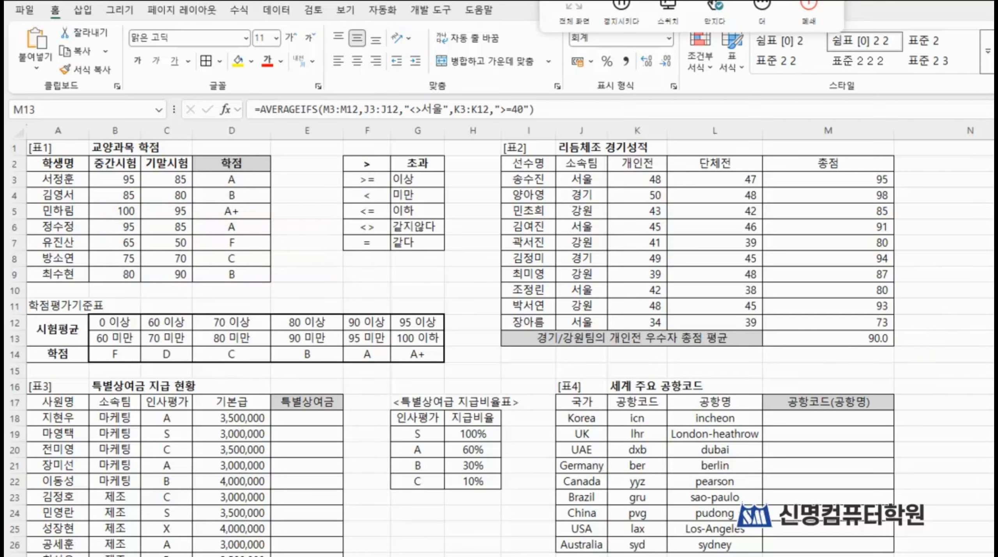
{"action": "mouse_move", "coordinate": [746, 317]}
{"action": "left_mouse_down"}
{"action": "mouse_move", "coordinate": [751, 330]}
{"action": "mouse_move", "coordinate": [930, 362]}
{"action": "left_mouse_up"}
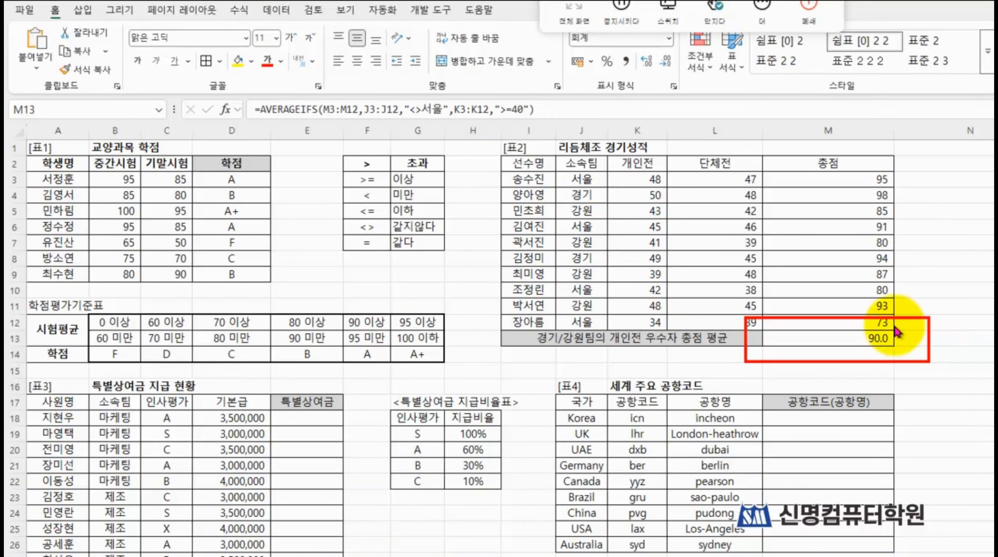
{"action": "left_click", "coordinate": [873, 335]}
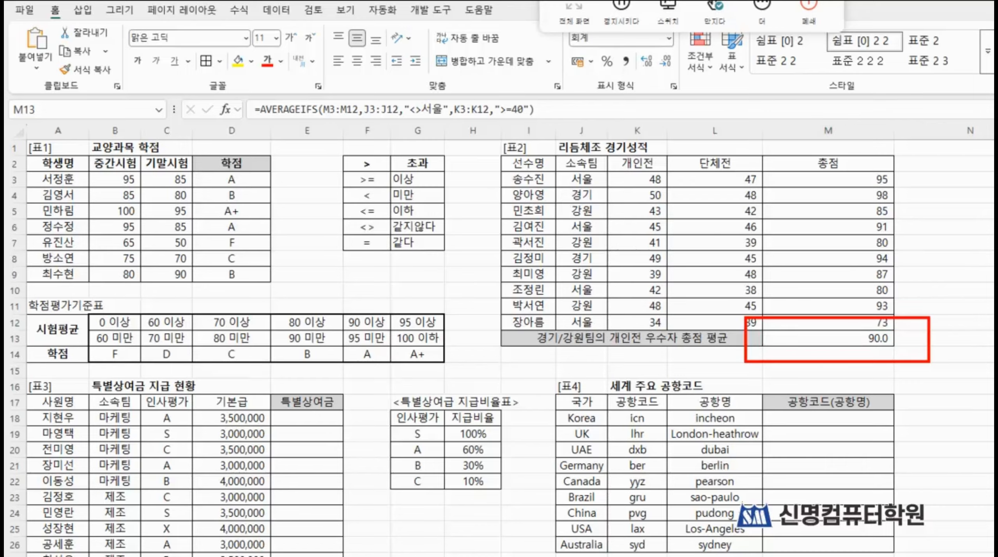
{"action": "left_click_drag", "start_coordinate": [218, 89], "coordinate": [565, 133]}
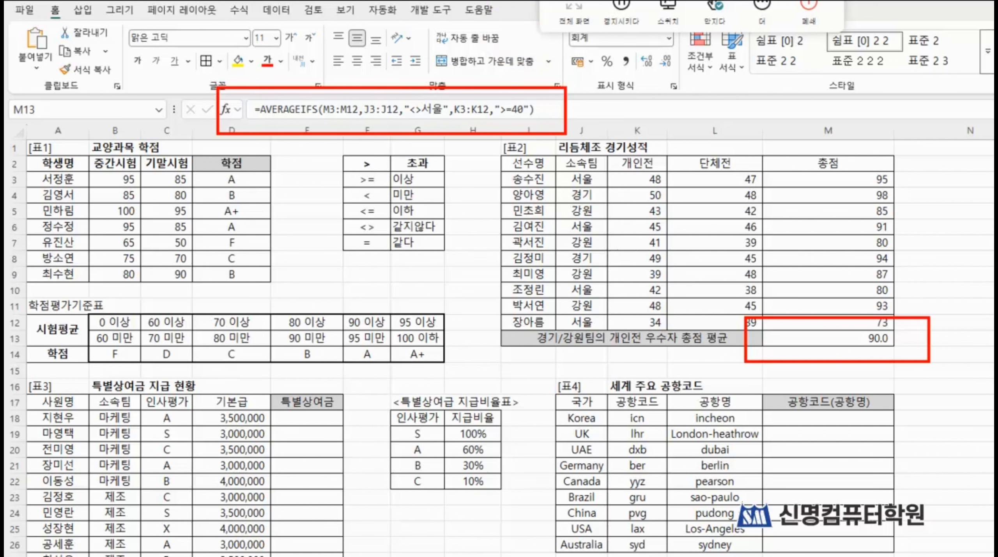
Step: Insert the ROUND function in front of AVERAGEIFS in the M13 formula so it encloses the average
{"action": "left_click", "coordinate": [262, 111]}
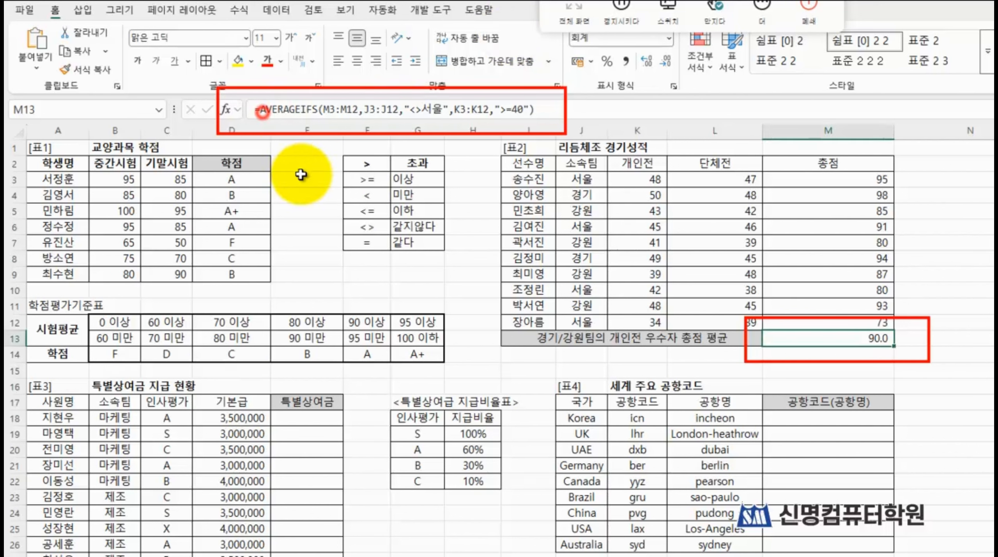
{"action": "left_click", "coordinate": [262, 110]}
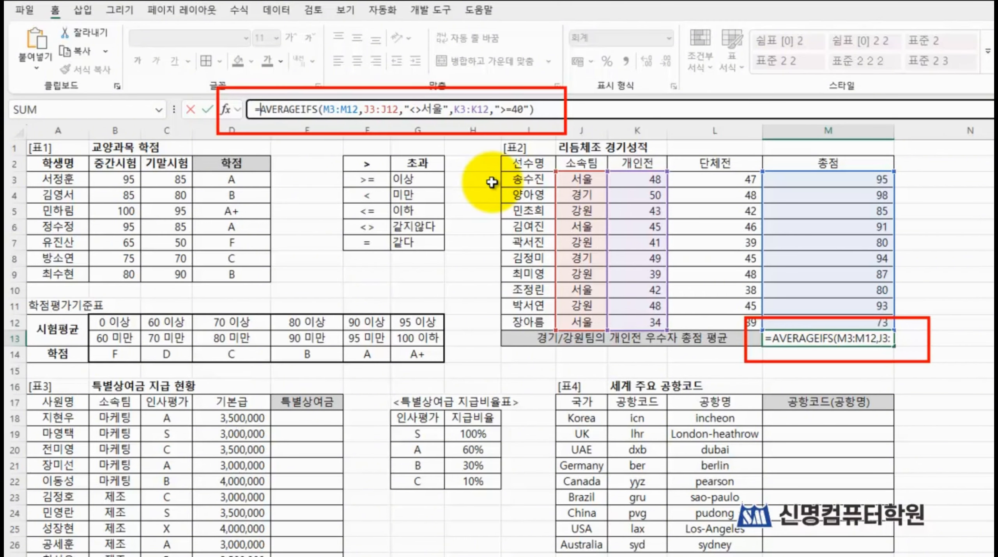
{"action": "type", "text": "ro"}
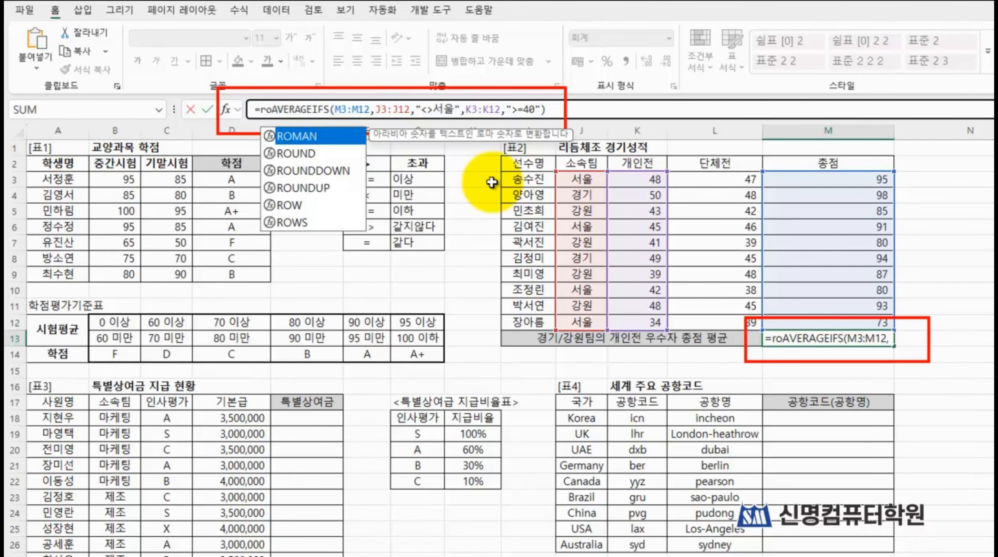
{"action": "left_click", "coordinate": [292, 154]}
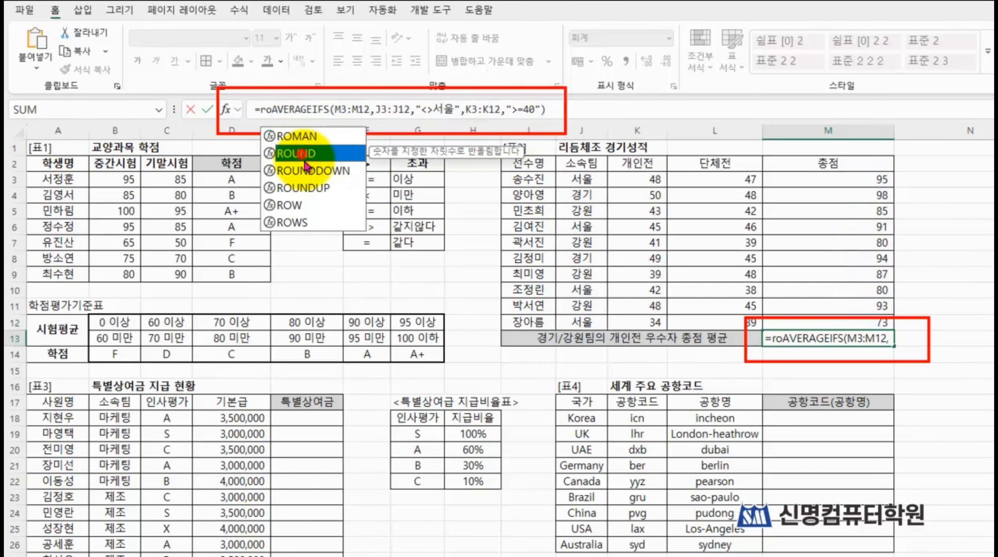
{"action": "key", "text": "Tab"}
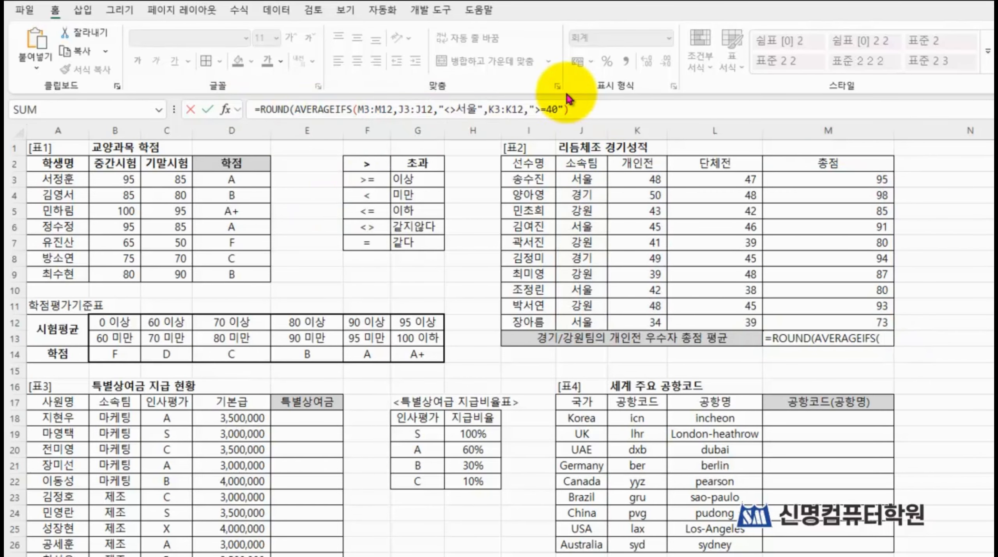
Step: Set the Num_digits argument of ROUND to 1 and confirm the M13 formula
{"action": "left_click", "coordinate": [274, 108]}
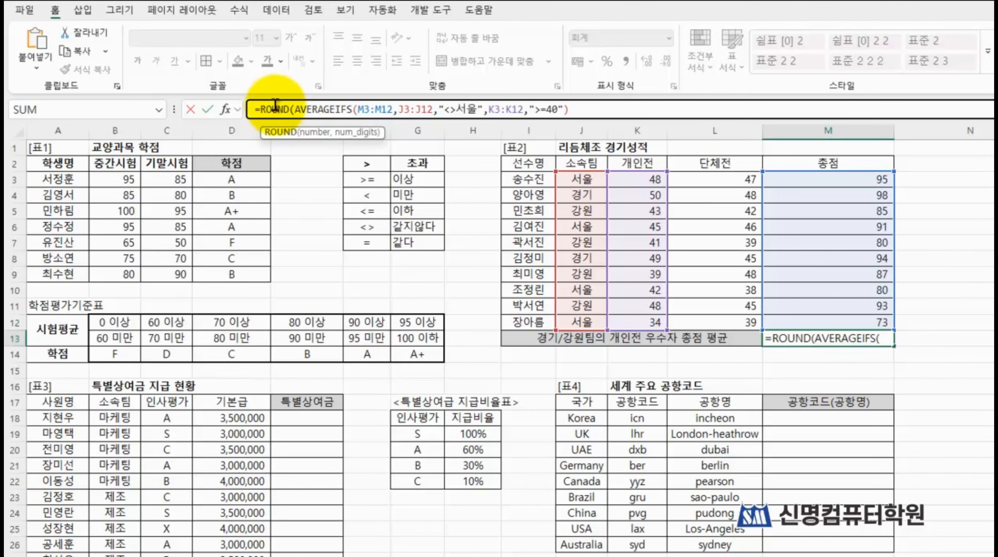
{"action": "left_click", "coordinate": [225, 114]}
{"action": "left_click_drag", "start_coordinate": [355, 168], "coordinate": [516, 224]}
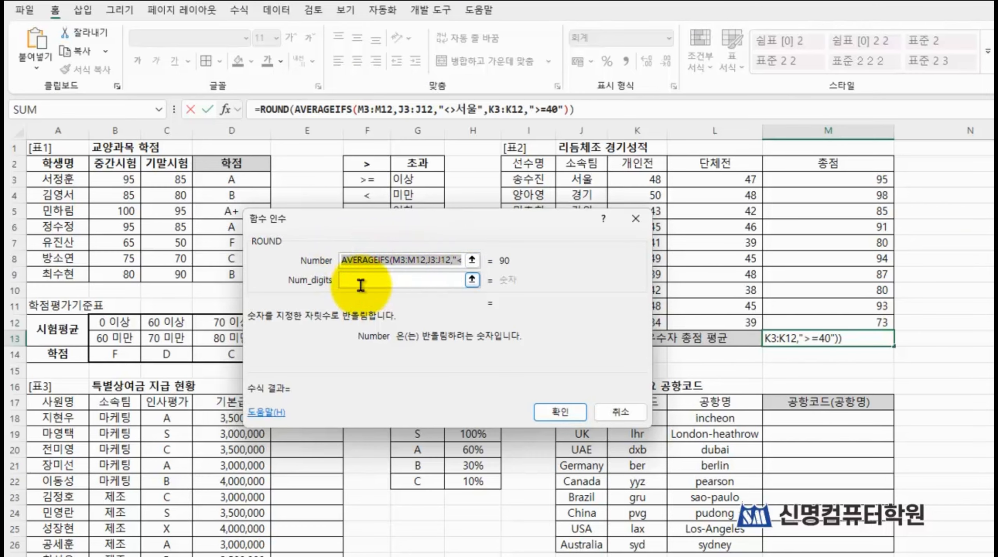
{"action": "left_click", "coordinate": [376, 279]}
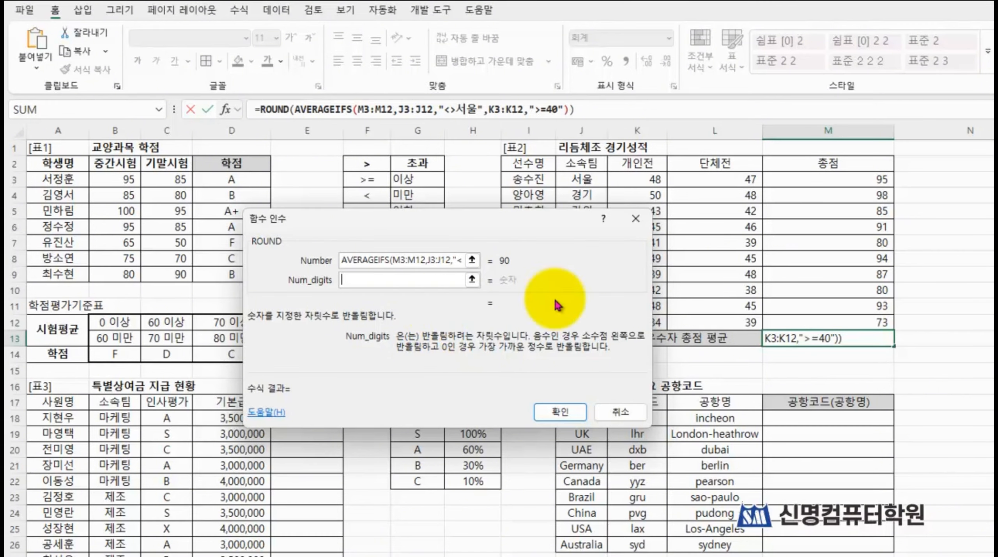
{"action": "left_click", "coordinate": [996, 292]}
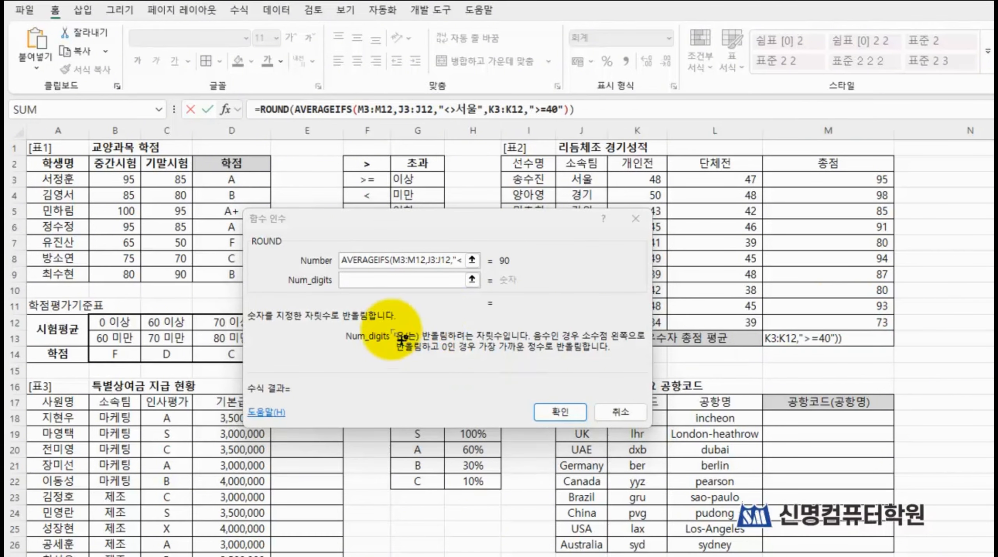
{"action": "left_click", "coordinate": [384, 325]}
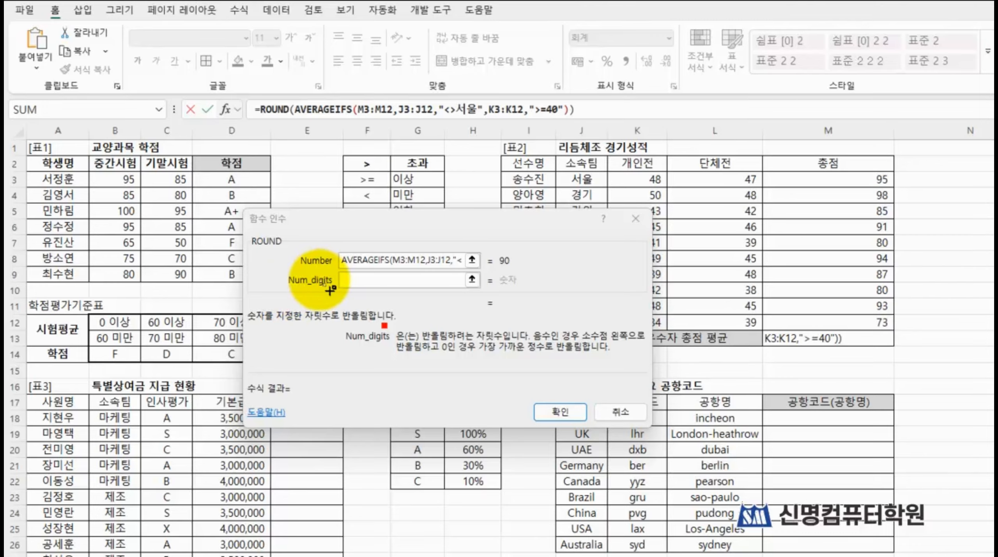
{"action": "left_click_drag", "start_coordinate": [265, 266], "coordinate": [510, 296]}
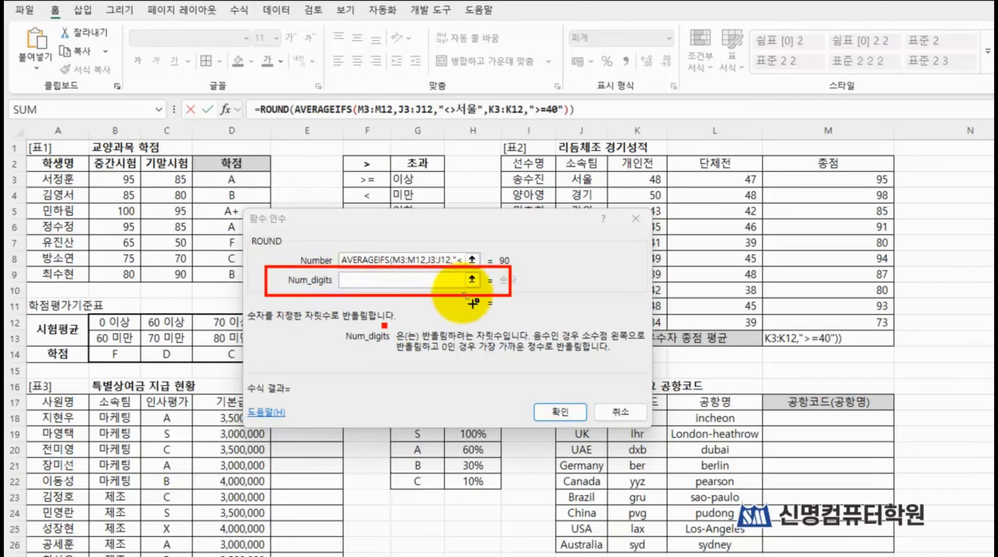
{"action": "left_click", "coordinate": [376, 280]}
{"action": "type", "text": "1"}
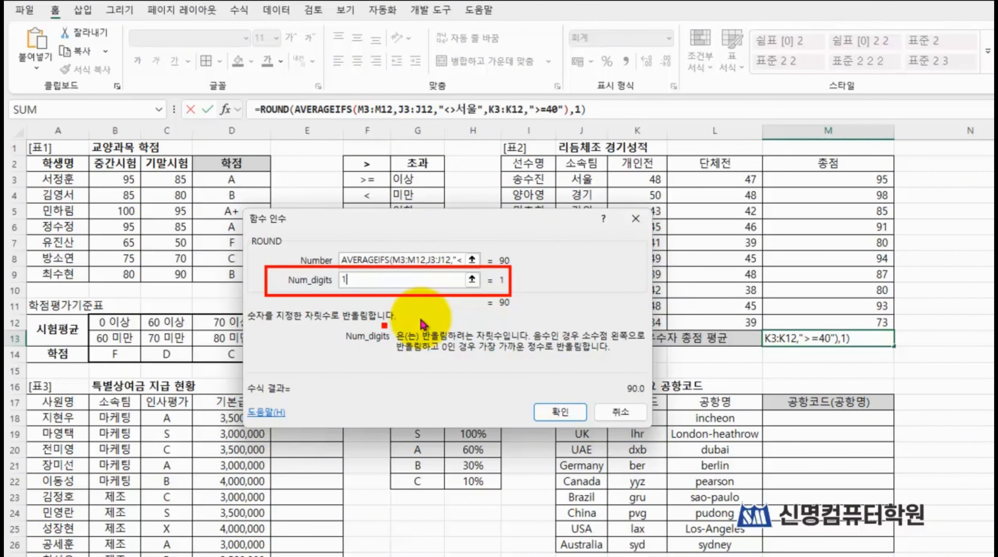
{"action": "key", "text": "Return"}
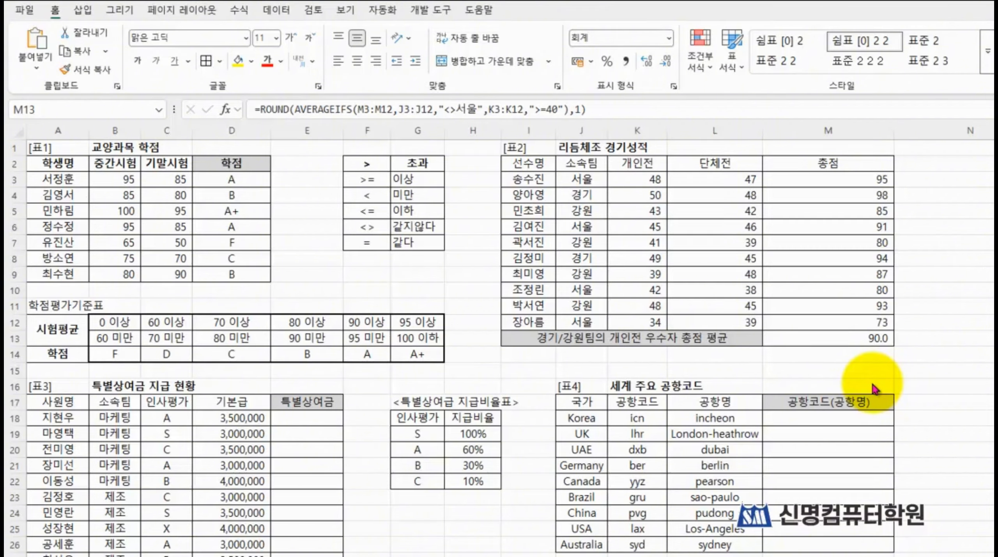
{"action": "key", "text": "Escape"}
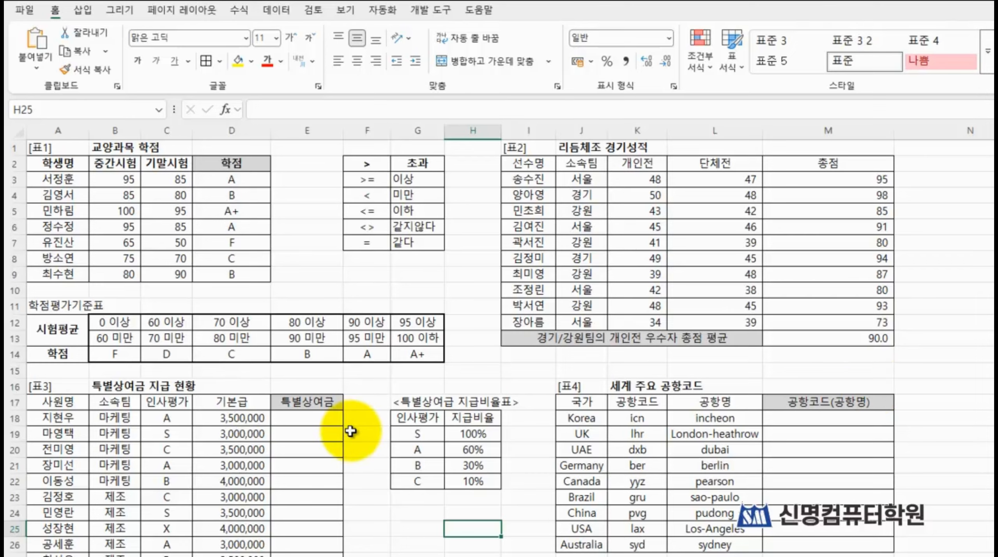
Step: Start a VLOOKUP formula in the first 특별상여금 cell E18 of 표3 and open its function arguments beside the tables
{"action": "left_click", "coordinate": [310, 416]}
{"action": "type", "text": "="}
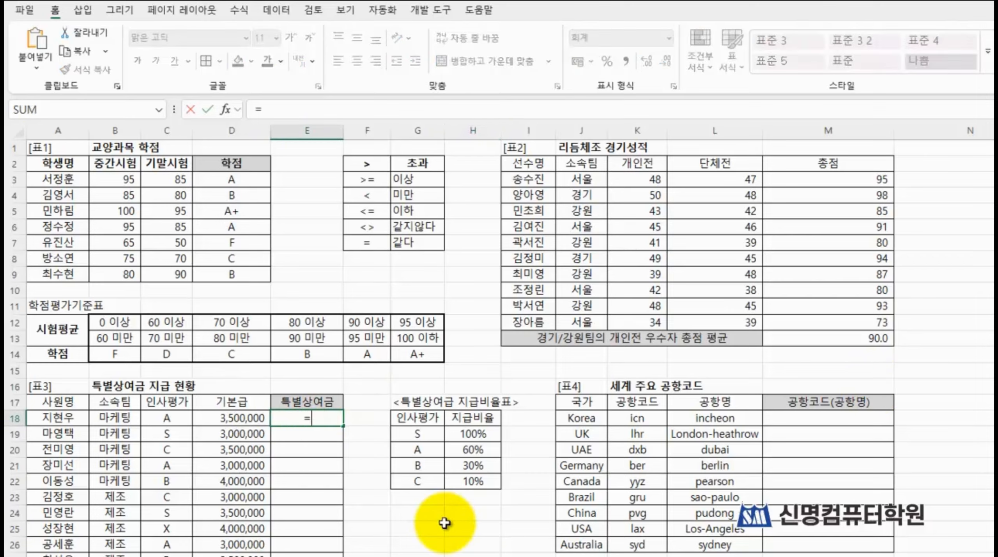
{"action": "type", "text": "vl"}
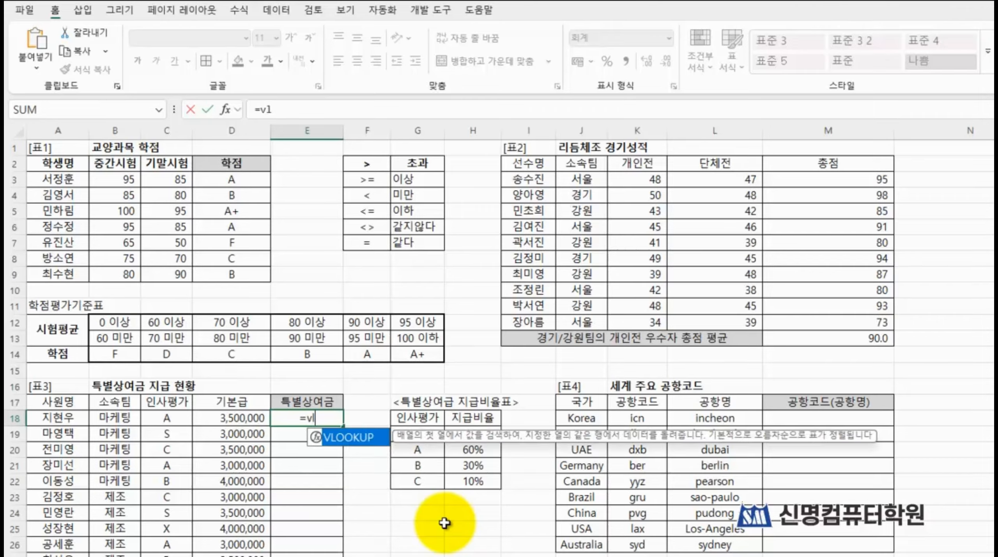
{"action": "key", "text": "Tab"}
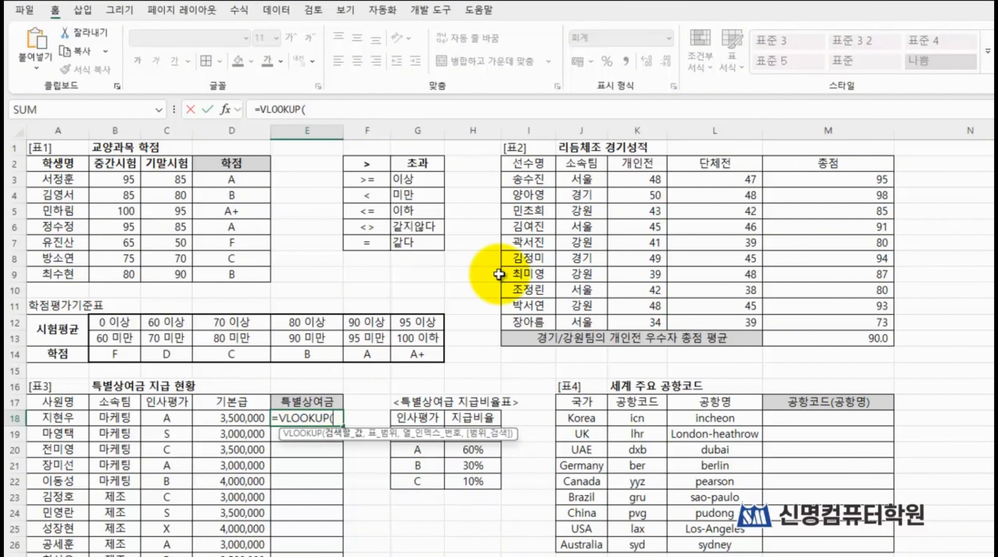
{"action": "left_click", "coordinate": [226, 111]}
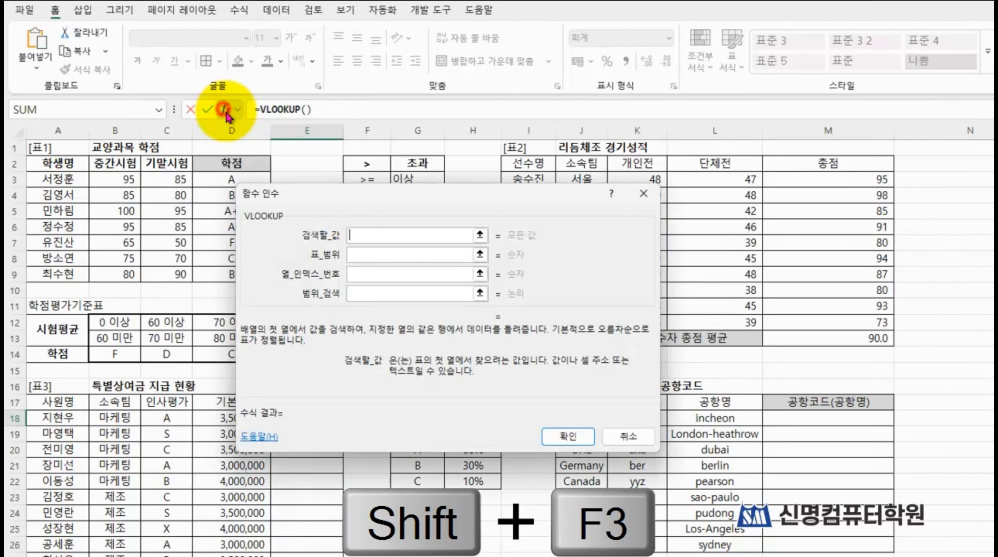
{"action": "left_click_drag", "start_coordinate": [375, 197], "coordinate": [489, 385]}
{"action": "scroll", "coordinate": [334, 236], "scroll_direction": "down", "scroll_amount": 3}
{"action": "scroll", "coordinate": [334, 236], "scroll_direction": "down", "scroll_amount": 2}
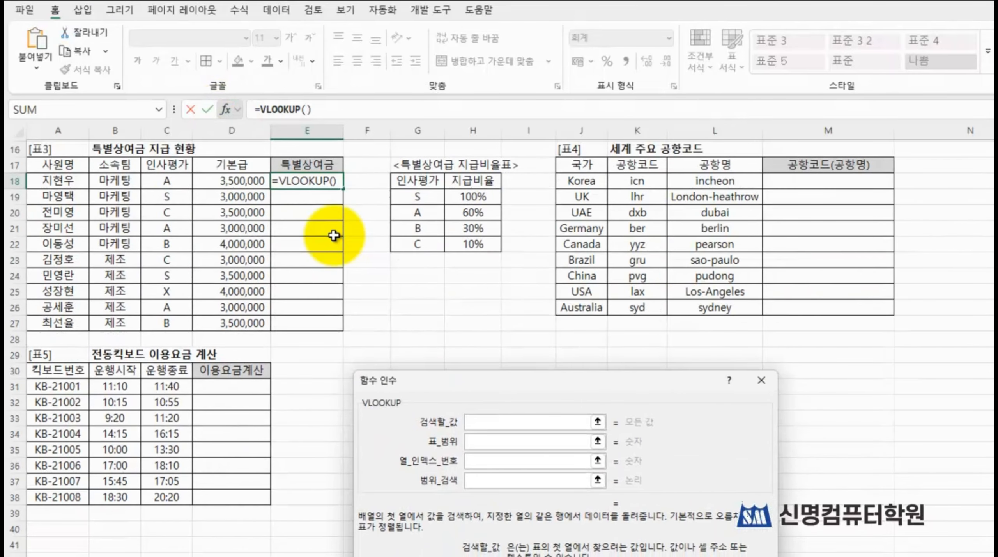
{"action": "left_click_drag", "start_coordinate": [523, 392], "coordinate": [682, 166]}
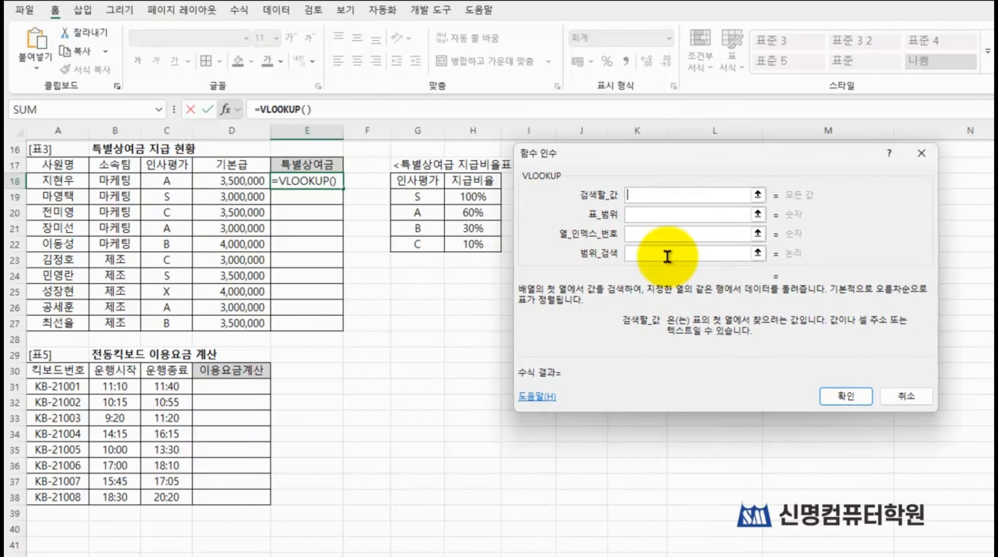
{"action": "left_click", "coordinate": [646, 196]}
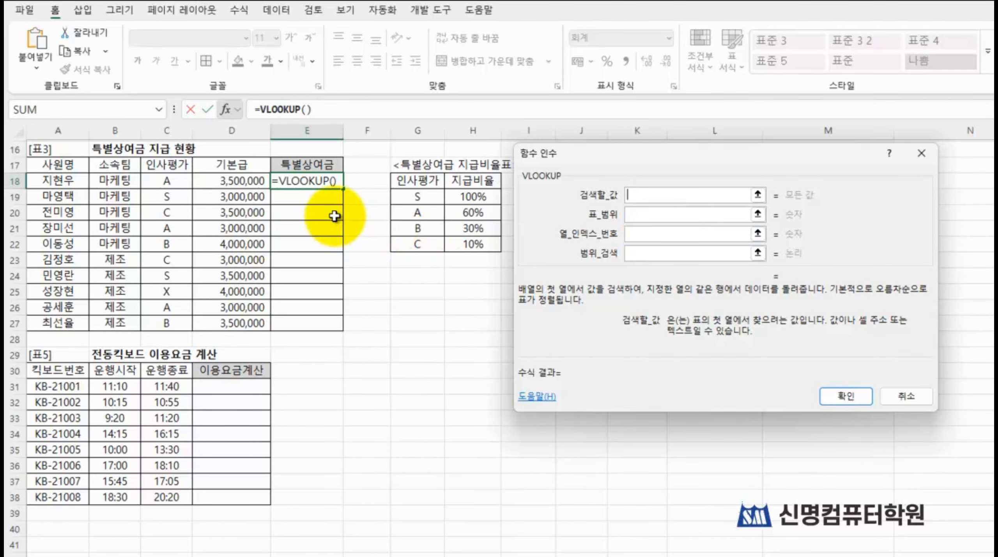
Step: Insert D18* before VLOOKUP in the E18 formula to multiply the 기본급 by the lookup
{"action": "left_click", "coordinate": [261, 110]}
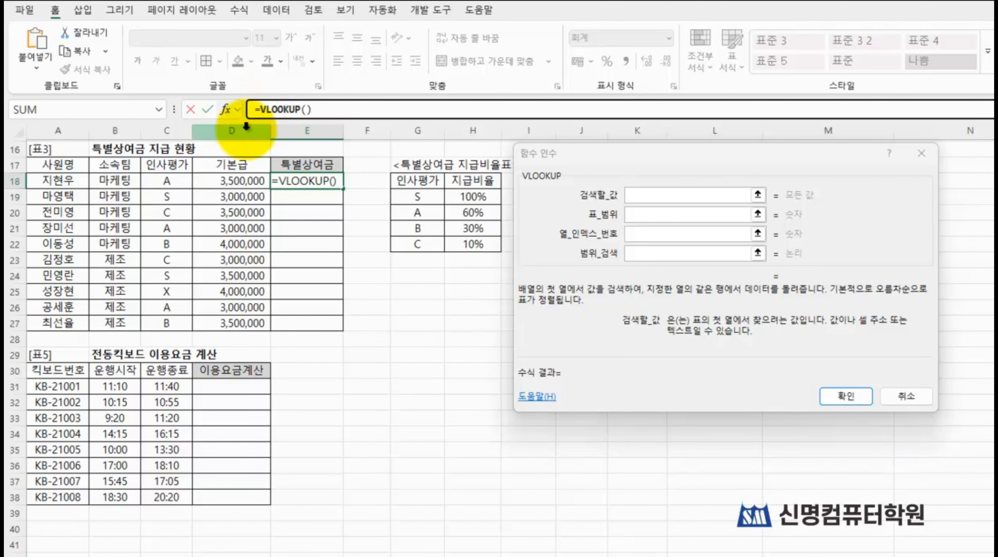
{"action": "left_click", "coordinate": [234, 180]}
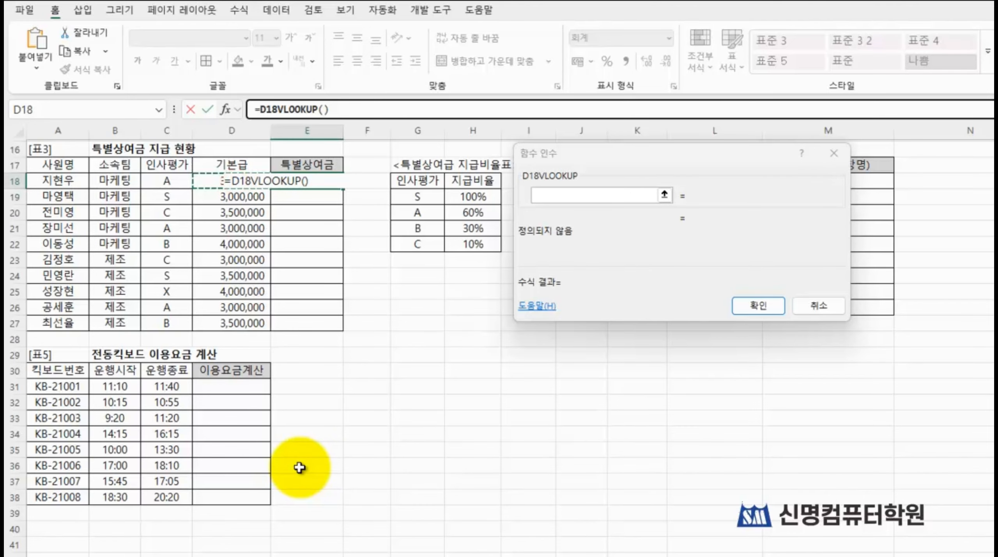
{"action": "type", "text": "*"}
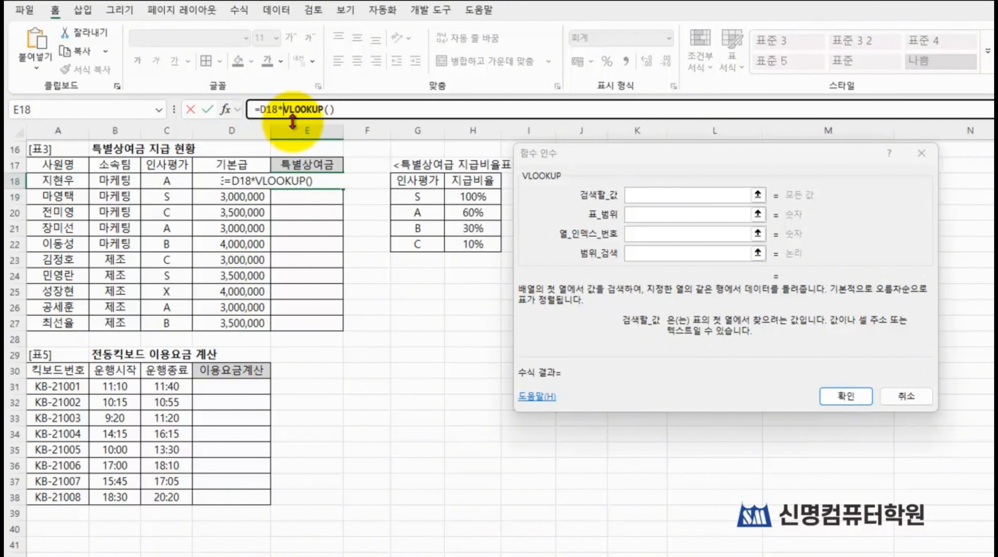
Step: Set the VLOOKUP lookup value to the 인사평가 cell C18
{"action": "left_click", "coordinate": [643, 194]}
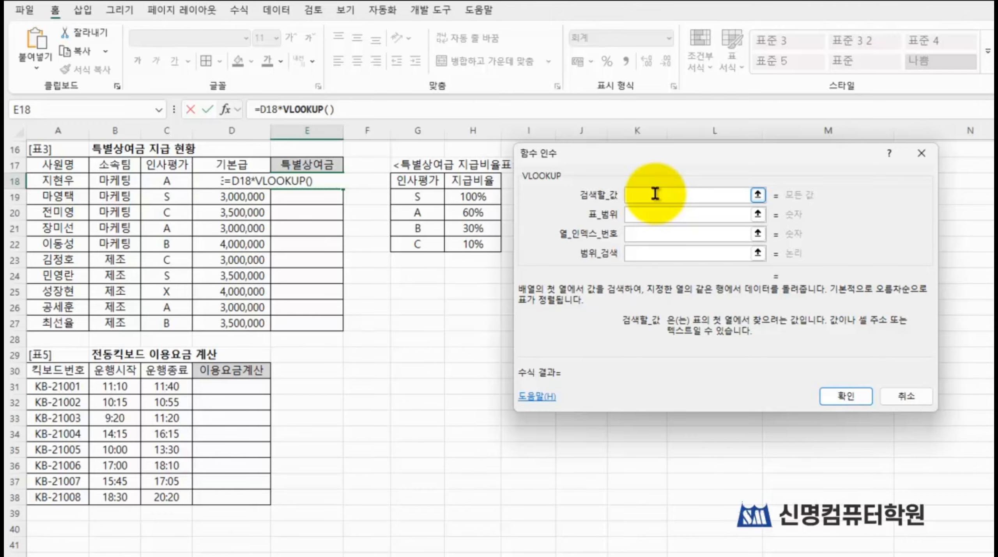
{"action": "left_click", "coordinate": [211, 179]}
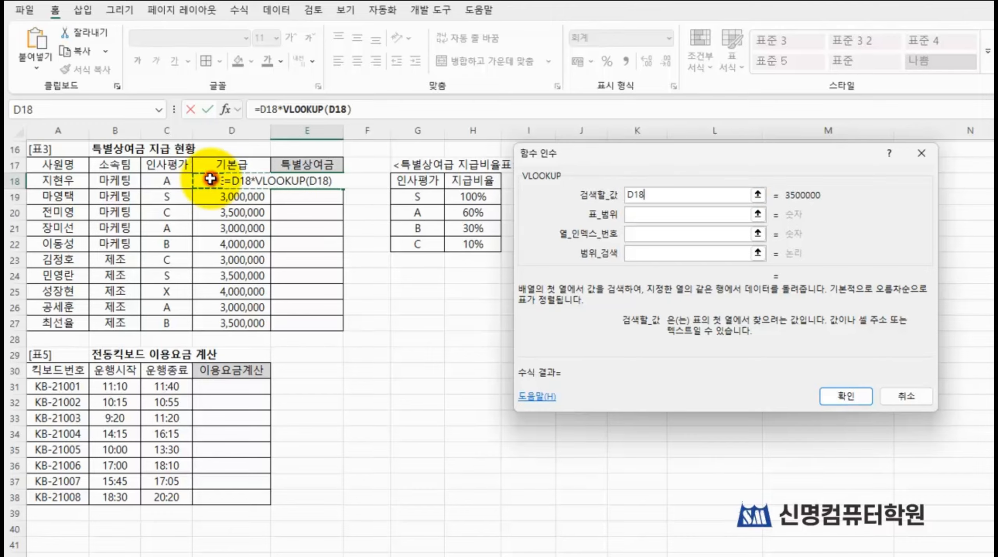
{"action": "left_click", "coordinate": [168, 181]}
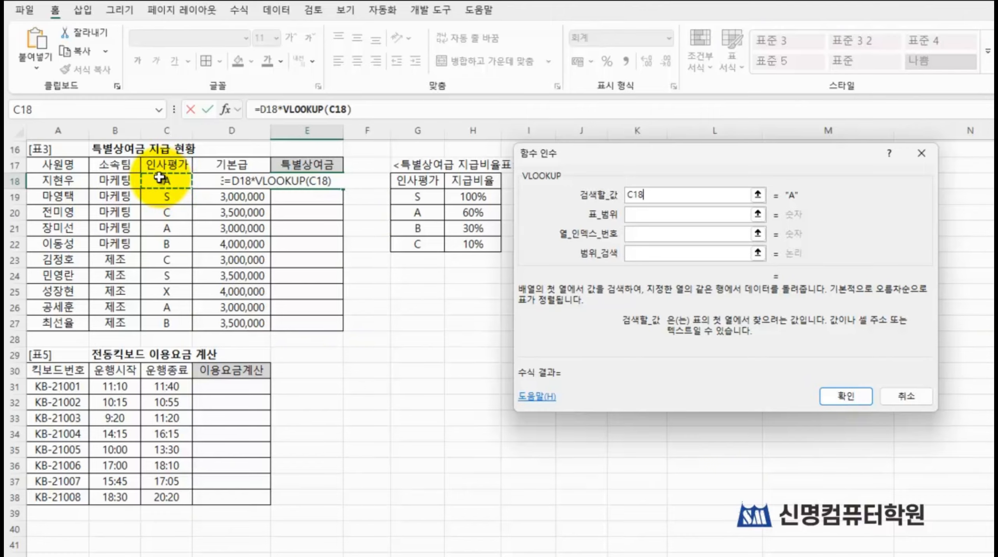
Step: Set the VLOOKUP table range to the 지급비율 data as the absolute reference $G$19:$H$22
{"action": "left_click", "coordinate": [655, 213]}
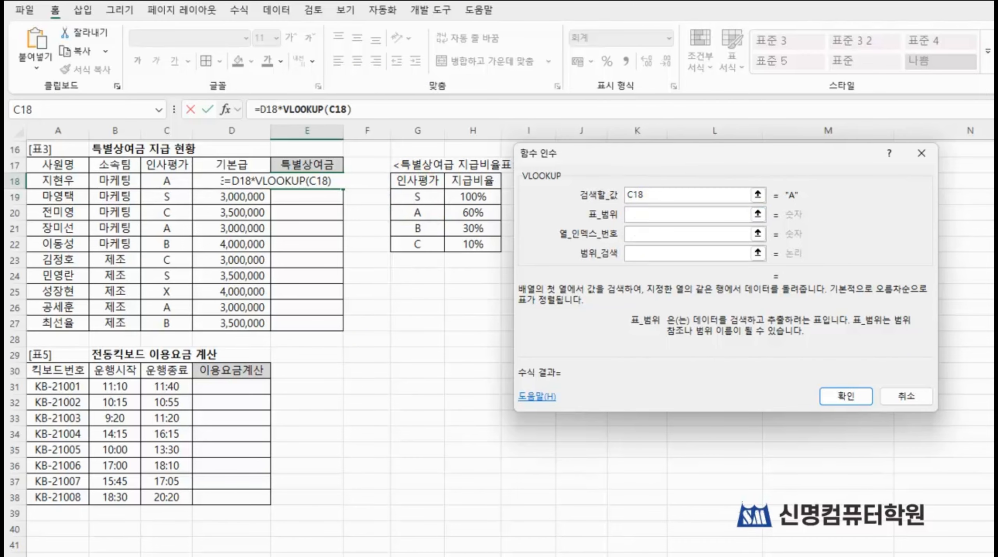
{"action": "left_click", "coordinate": [994, 242]}
{"action": "left_click_drag", "start_coordinate": [391, 192], "coordinate": [517, 283]}
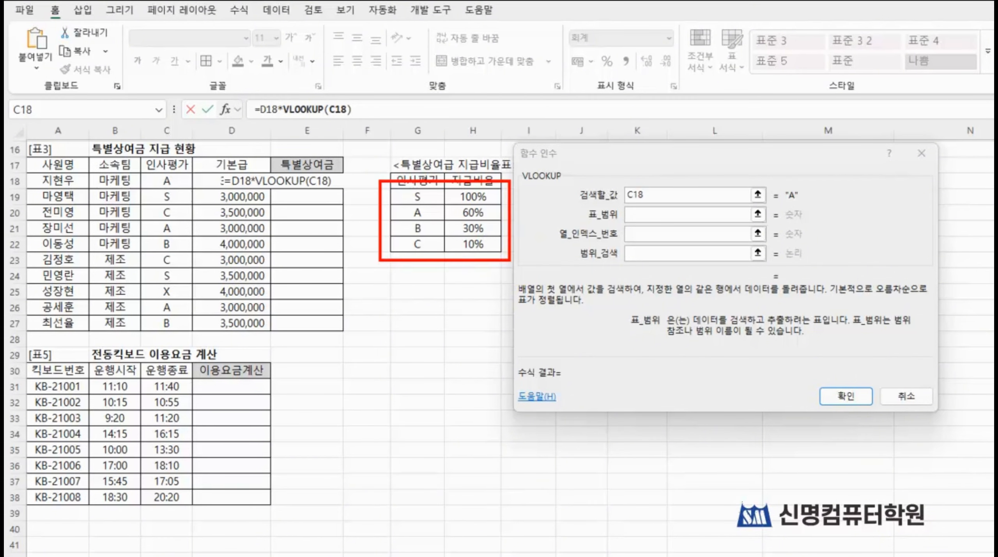
{"action": "left_click", "coordinate": [639, 214]}
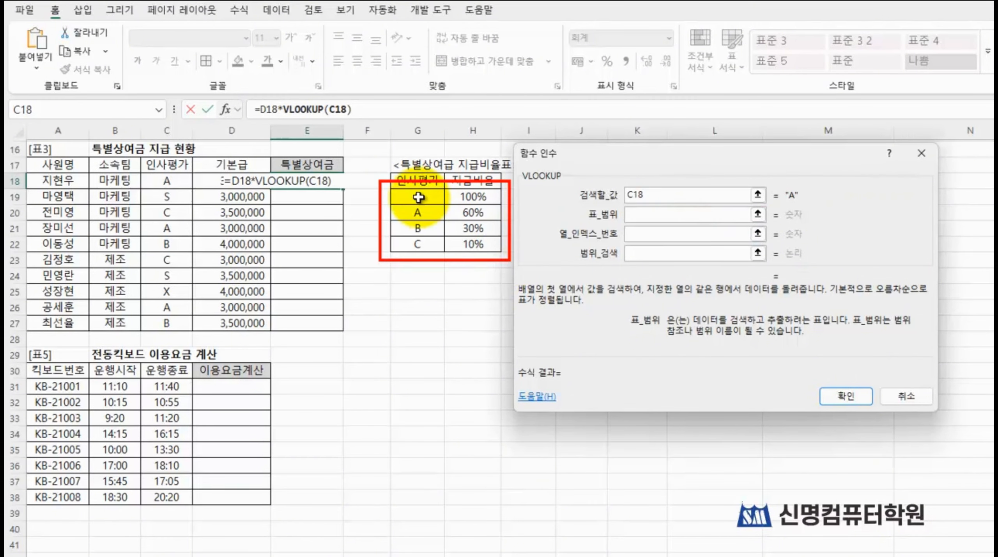
{"action": "left_click_drag", "start_coordinate": [418, 198], "coordinate": [456, 240]}
{"action": "key", "text": "F4"}
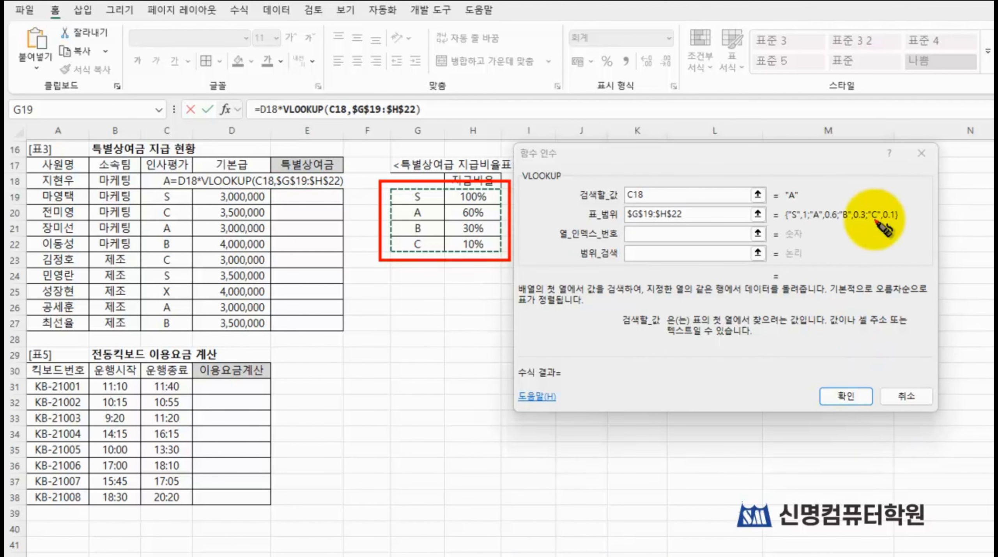
Step: Set the VLOOKUP column index to 2 and the range lookup to 0, and confirm the E18 formula
{"action": "left_click_drag", "start_coordinate": [428, 159], "coordinate": [409, 189]}
{"action": "left_click_drag", "start_coordinate": [488, 173], "coordinate": [491, 184]}
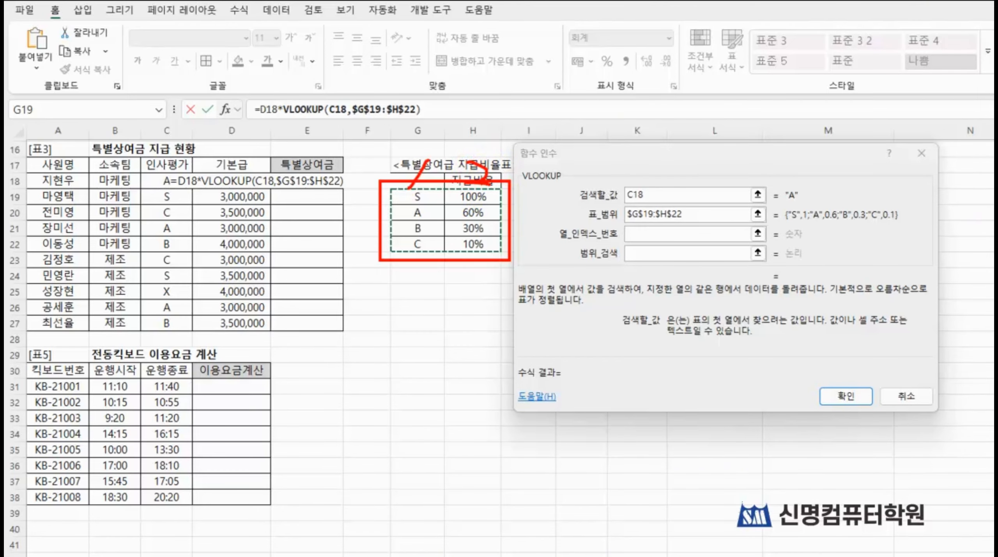
{"action": "left_click", "coordinate": [643, 234]}
{"action": "type", "text": "2"}
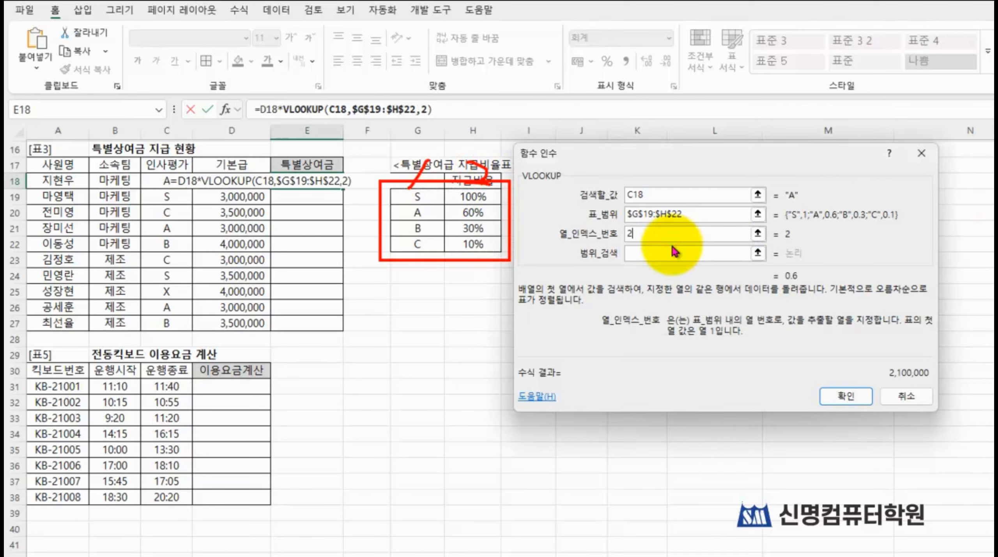
{"action": "left_click", "coordinate": [677, 253]}
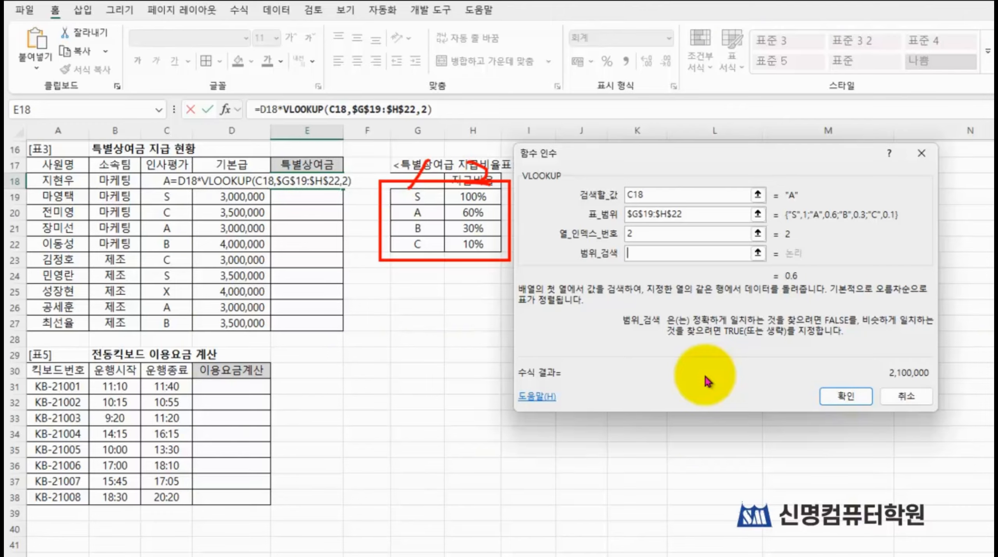
{"action": "type", "text": "0"}
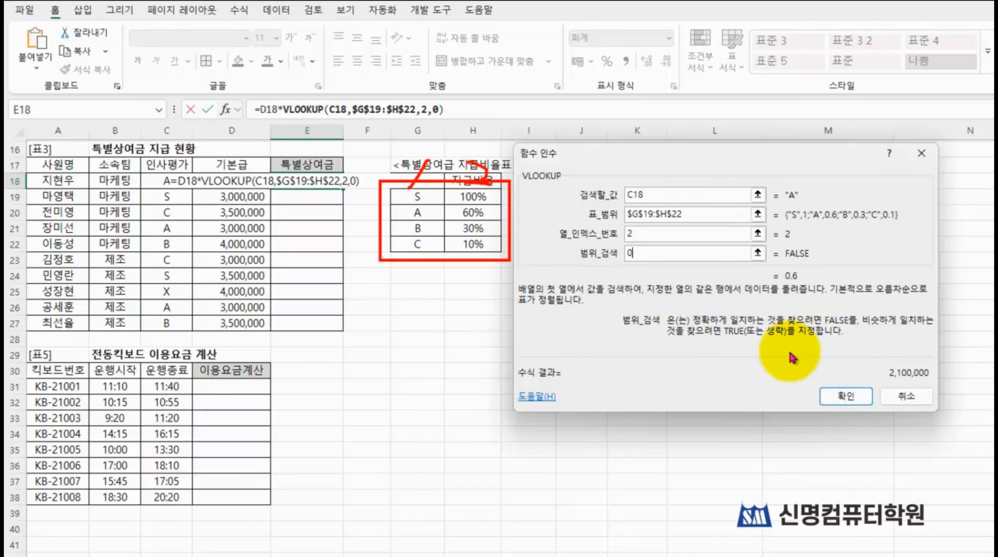
{"action": "left_click", "coordinate": [846, 397]}
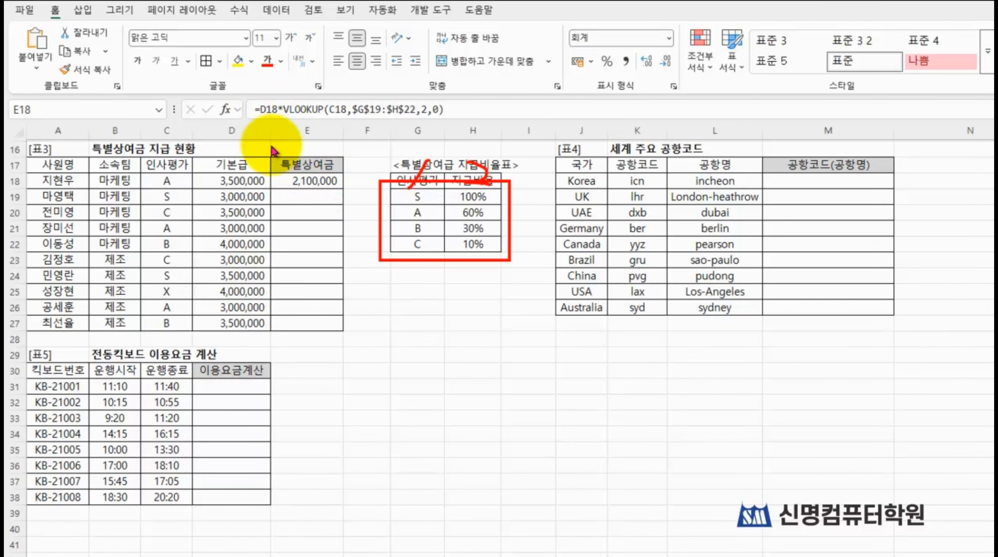
Step: Fill the E18 formula down through E27 and select E25 to check its result
{"action": "left_click", "coordinate": [319, 180]}
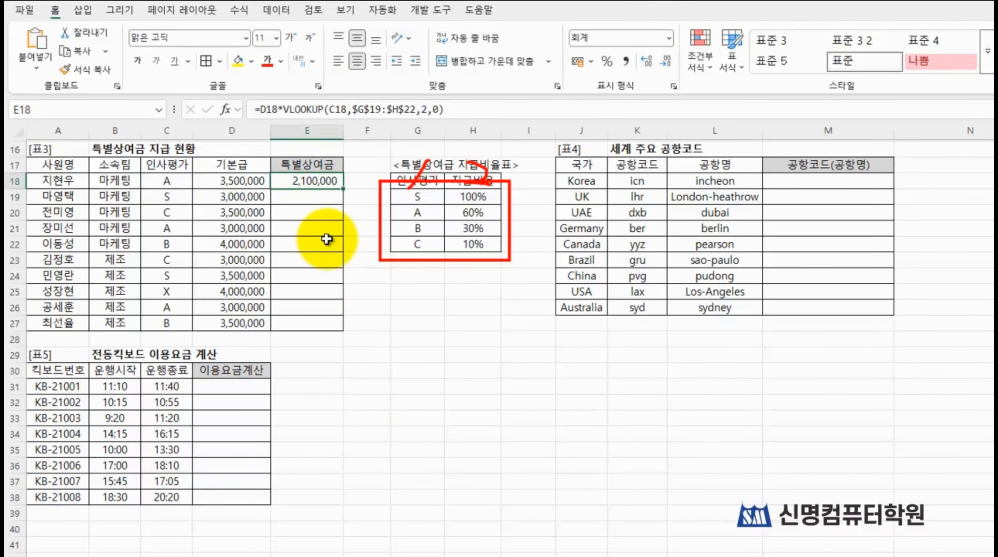
{"action": "left_click_drag", "start_coordinate": [343, 188], "coordinate": [356, 333]}
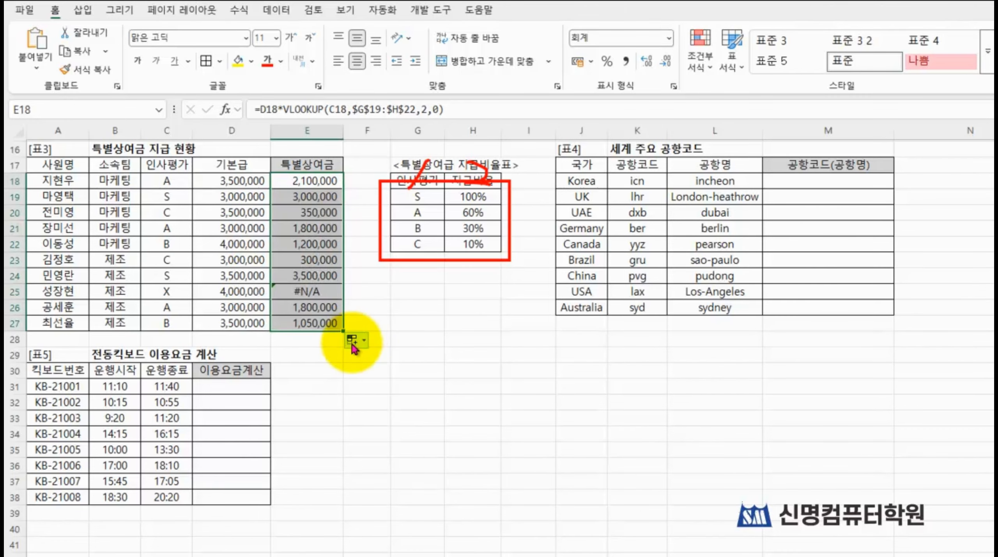
{"action": "left_click", "coordinate": [317, 290]}
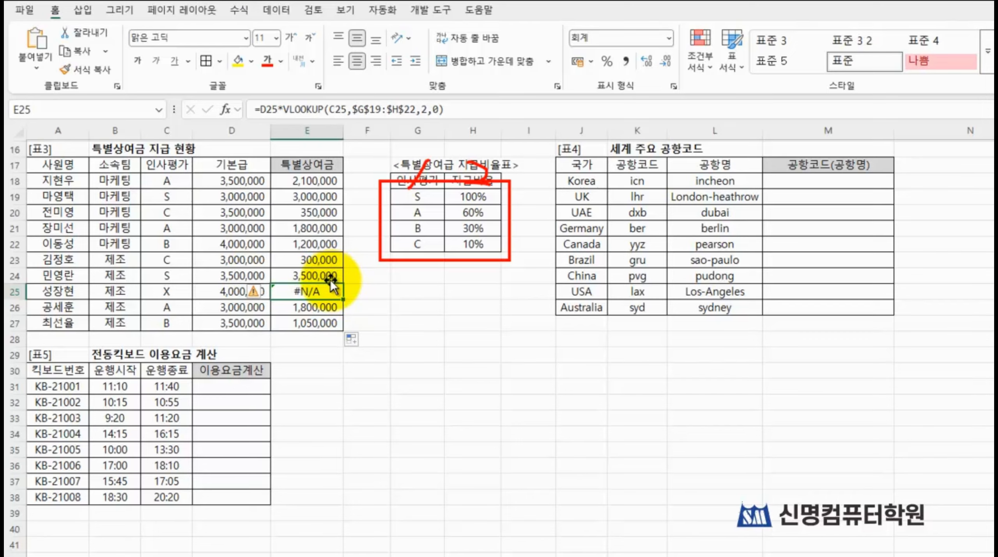
Step: Insert IFERROR in front of D18*VLOOKUP in the E18 formula and open the IFERROR function arguments
{"action": "left_click", "coordinate": [331, 185]}
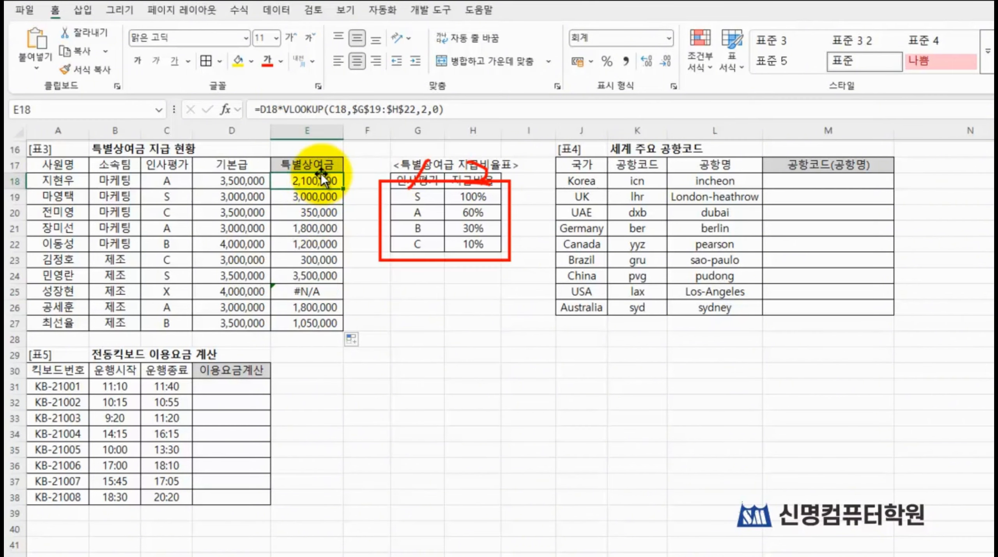
{"action": "left_click", "coordinate": [259, 109]}
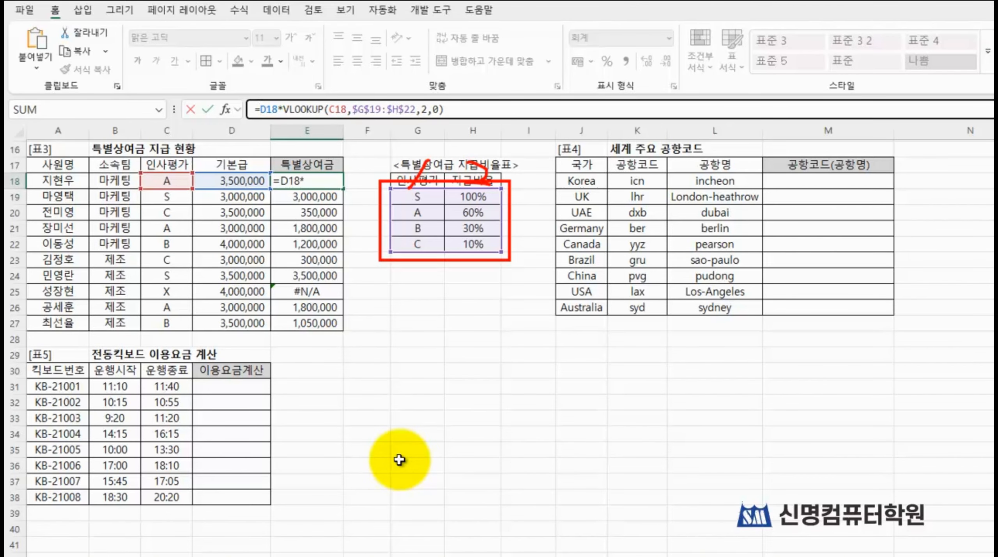
{"action": "type", "text": "i"}
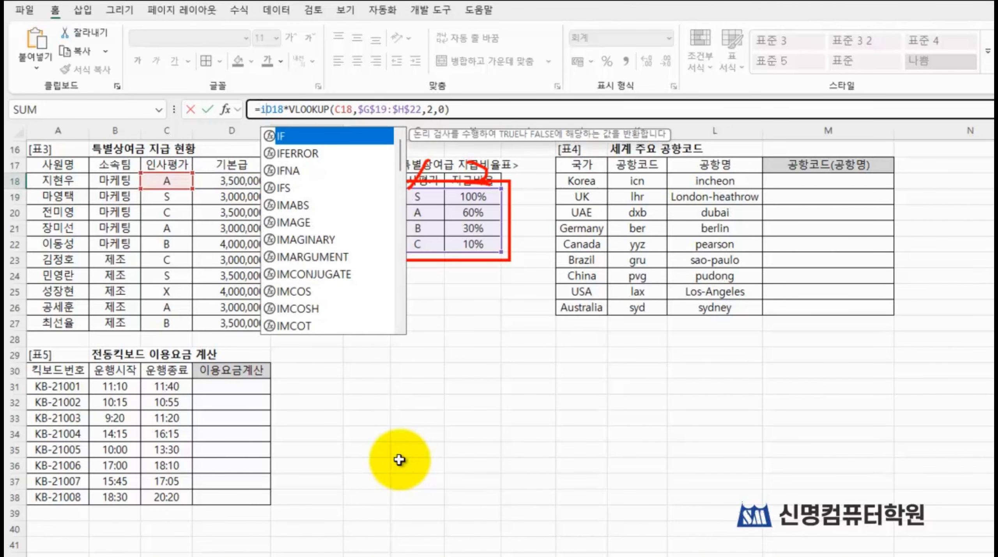
{"action": "type", "text": "f"}
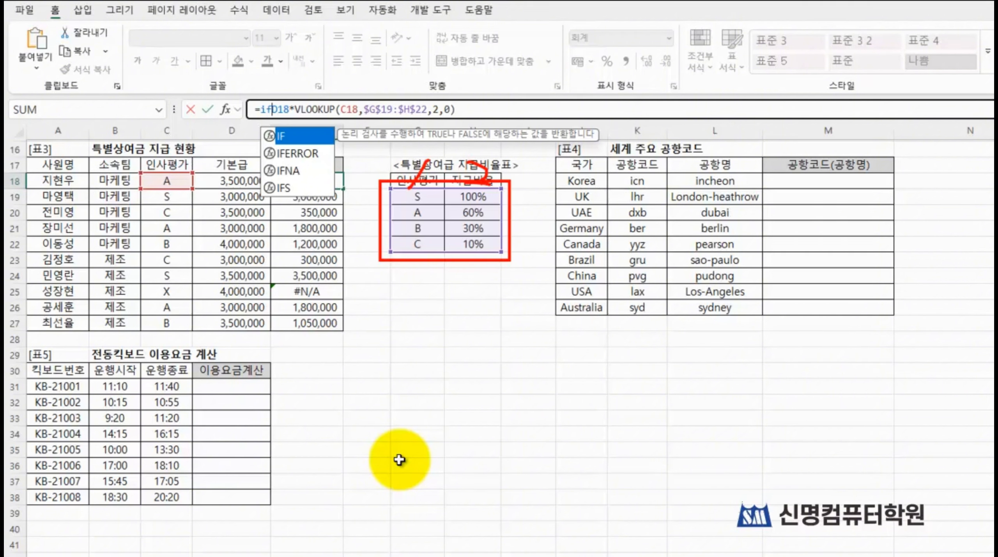
{"action": "key", "text": "Down"}
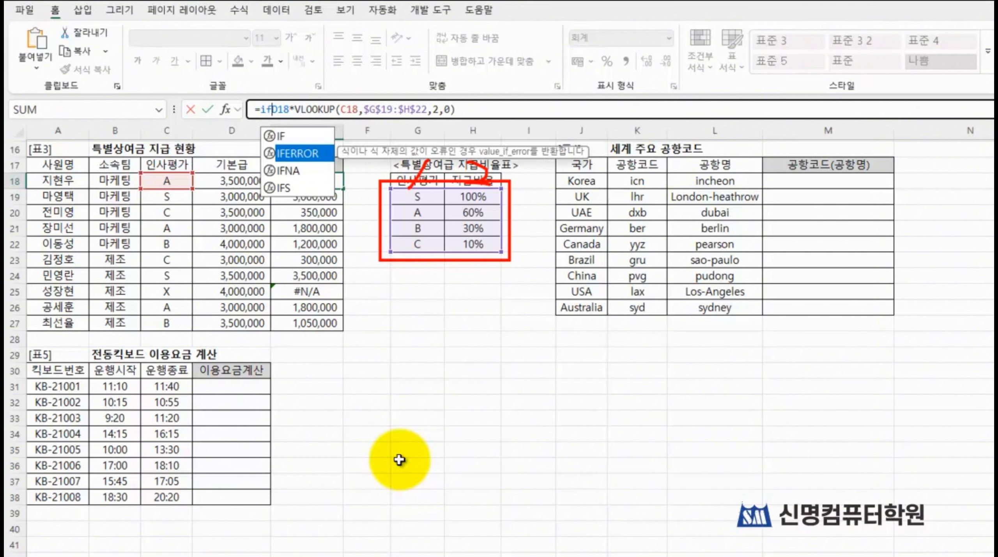
{"action": "key", "text": "Tab"}
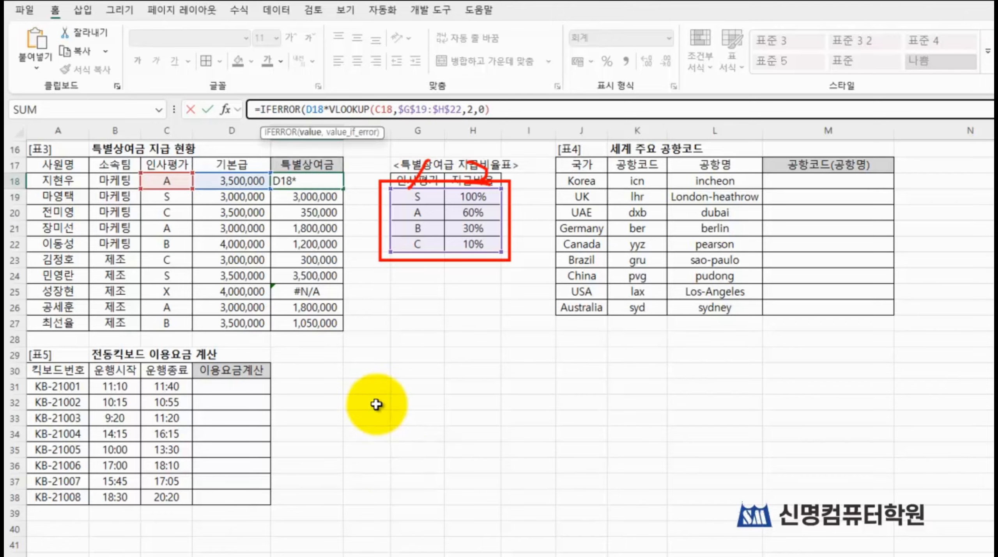
{"action": "left_click", "coordinate": [280, 110]}
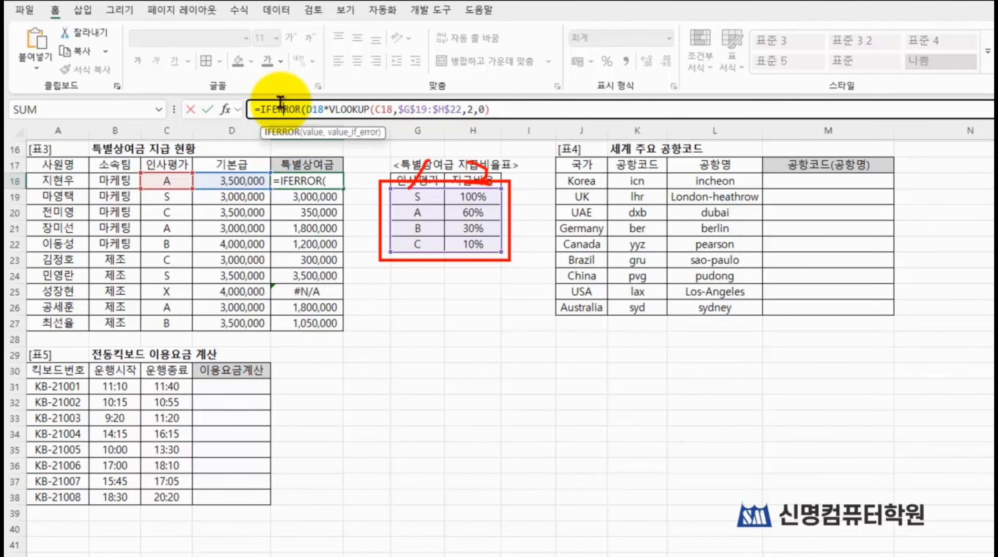
{"action": "left_click", "coordinate": [226, 116]}
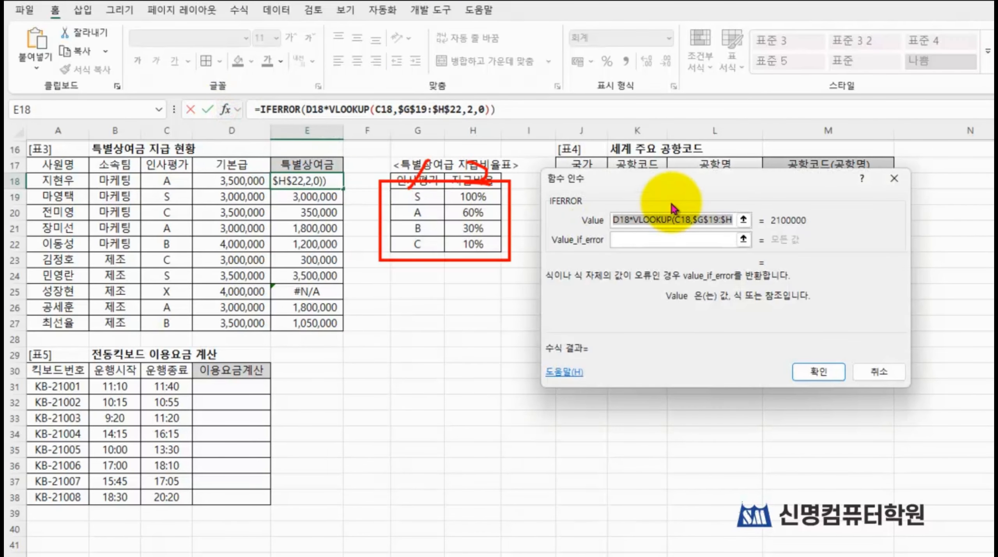
{"action": "left_click_drag", "start_coordinate": [668, 174], "coordinate": [481, 254]}
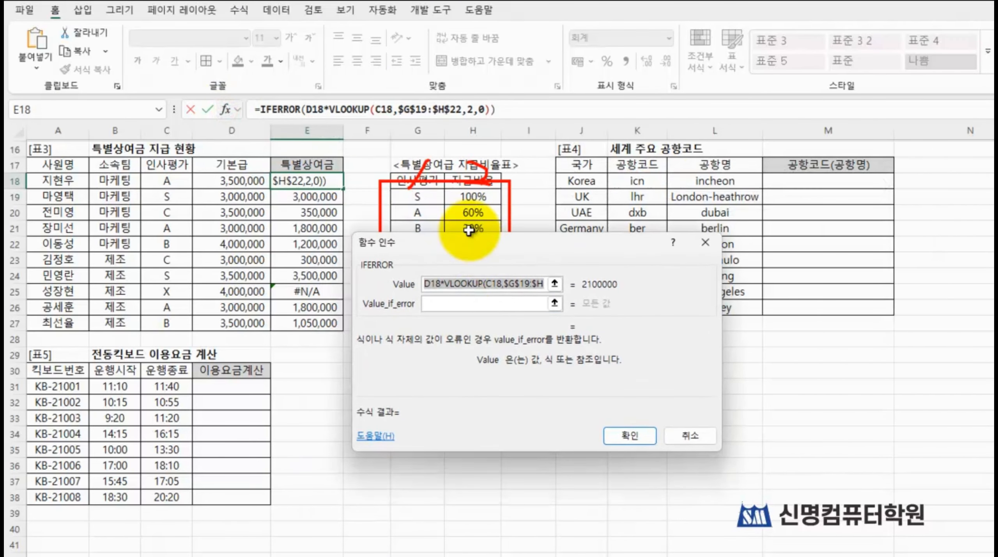
Step: Set the Value_if_error argument to "평가오류", confirm the formula, and fill E18 down through E27
{"action": "left_click", "coordinate": [490, 305]}
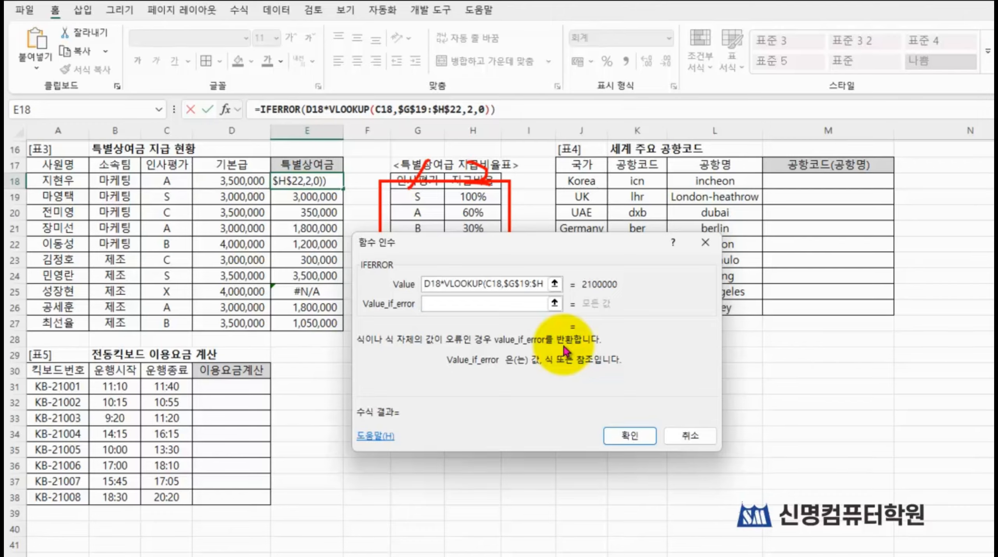
{"action": "type", "text": "퍼"}
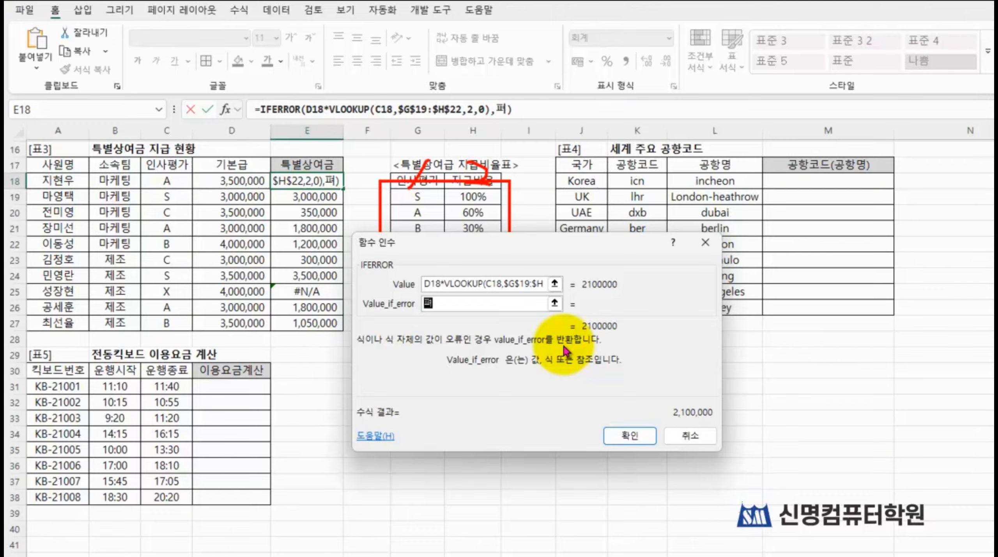
{"action": "type", "text": "ㅇㄱ"}
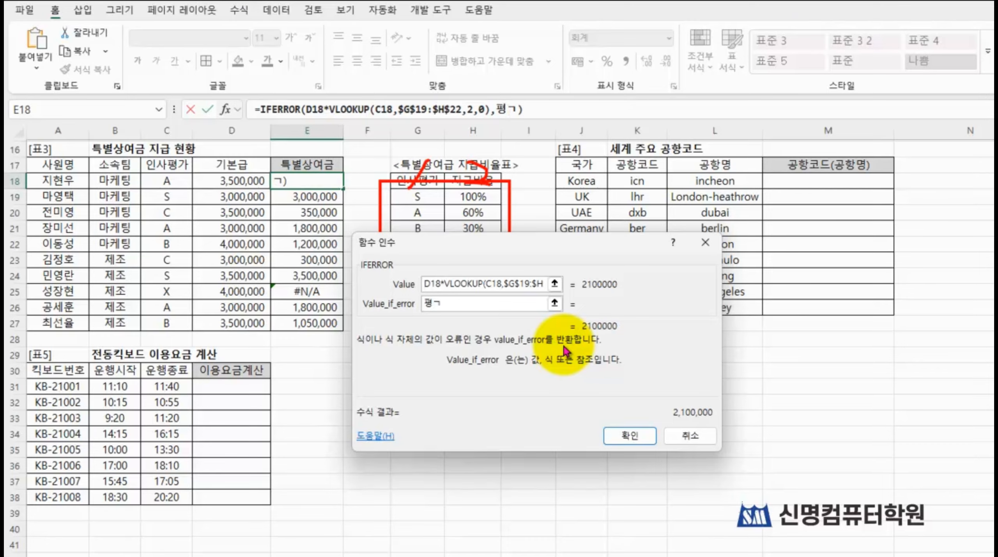
{"action": "type", "text": "ㅏㅇㅠ"}
{"action": "key", "text": "BackSpace"}
{"action": "type", "text": "ㅗㄹㅠ"}
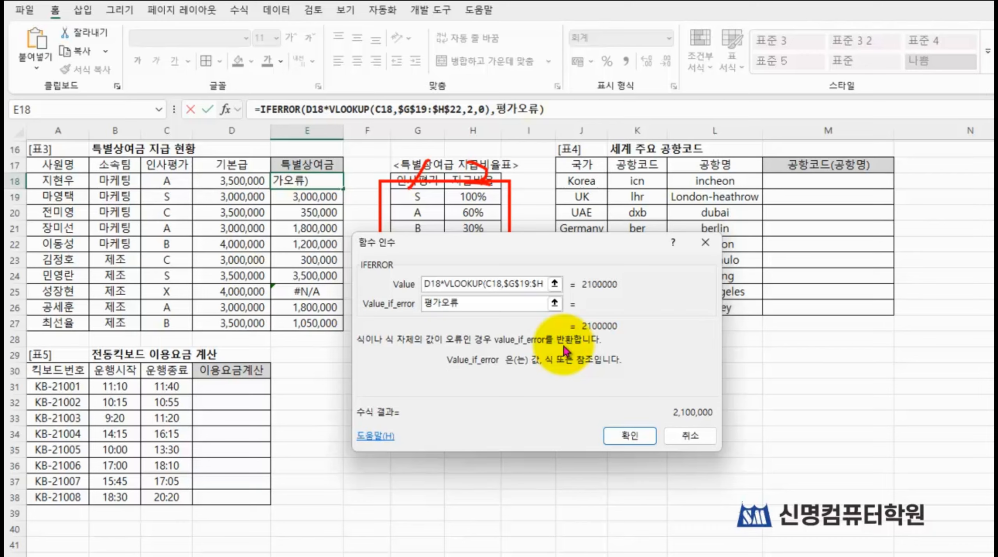
{"action": "key", "text": "Tab"}
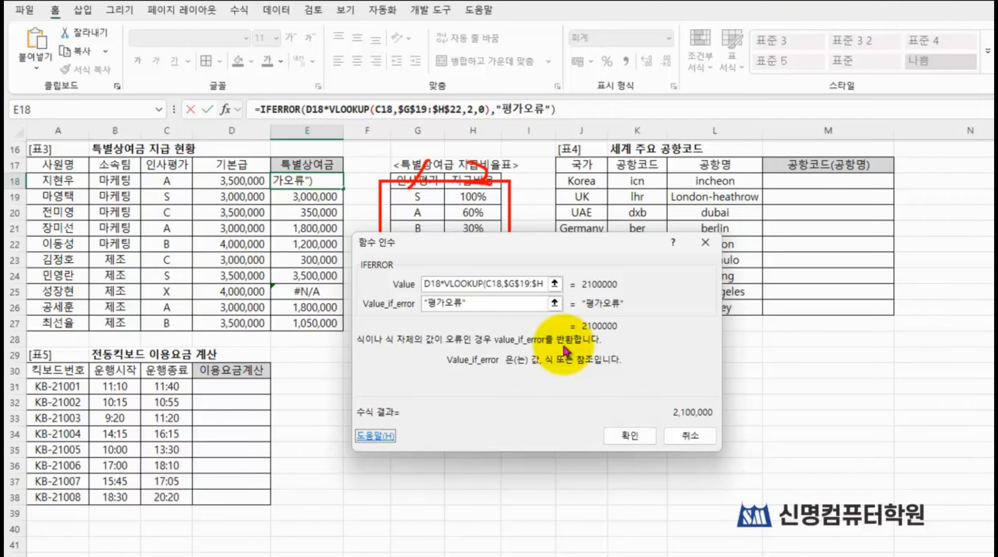
{"action": "left_click", "coordinate": [628, 436]}
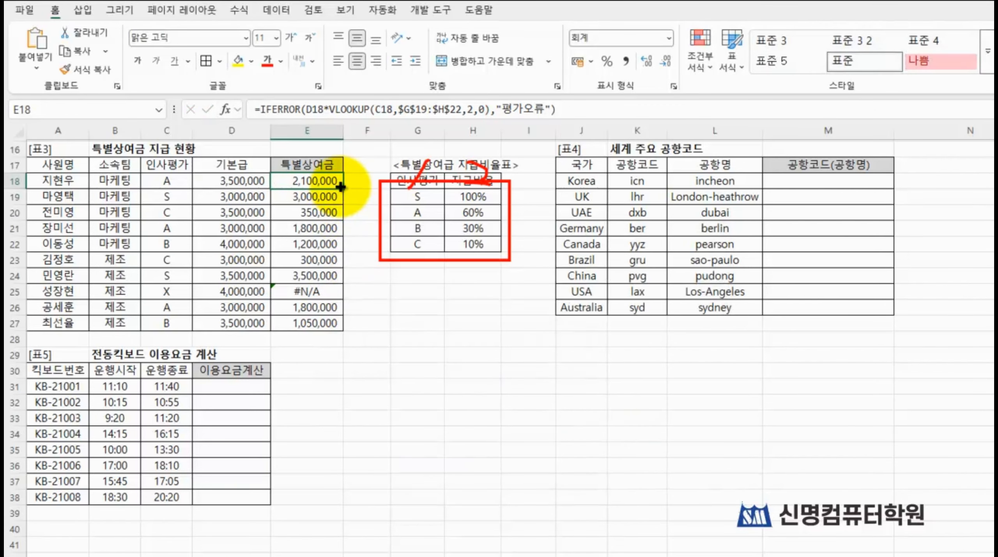
{"action": "double_click", "coordinate": [340, 187]}
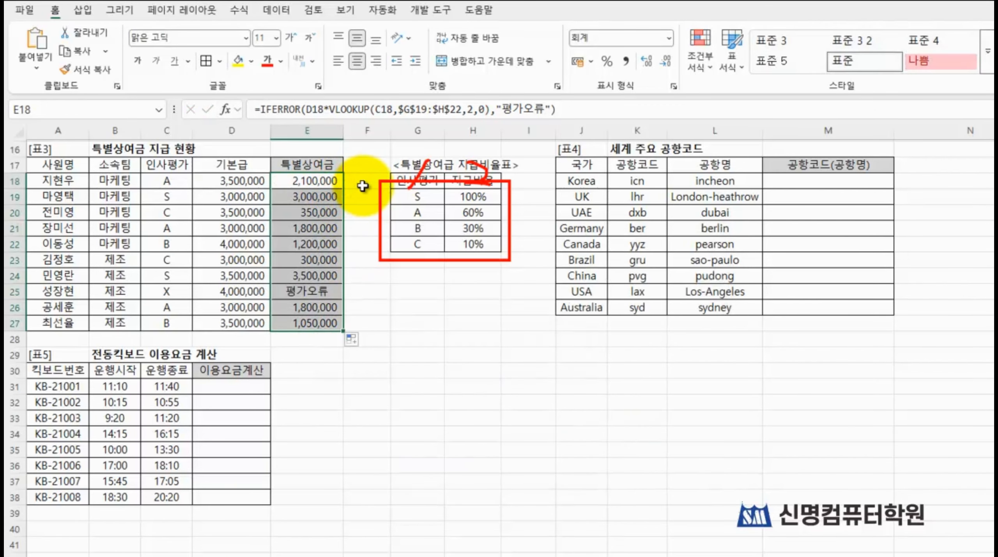
{"action": "left_click", "coordinate": [398, 320]}
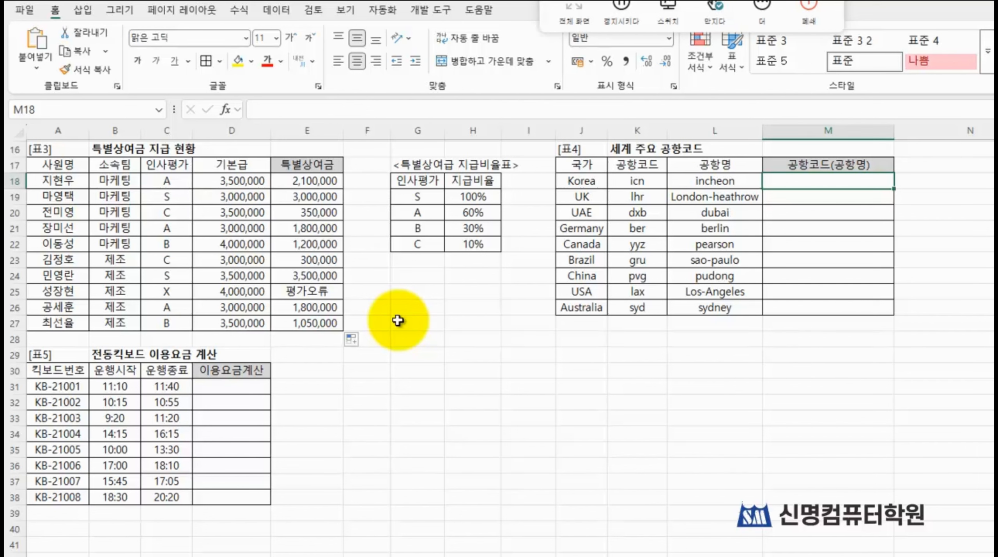
Step: Enter the formula =UPPER(K18)&"(" in M18 of the 공항코드(공항명) column
{"action": "left_click", "coordinate": [829, 184]}
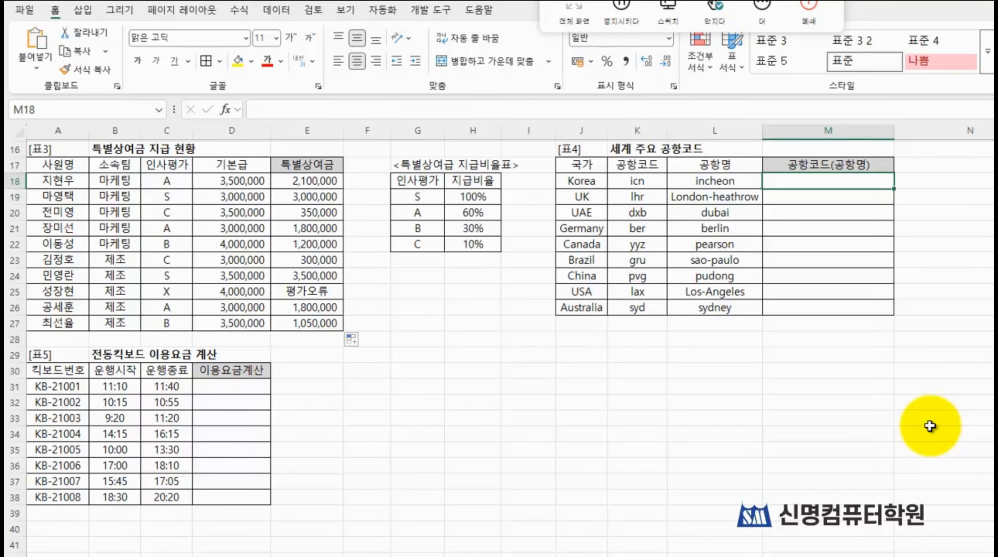
{"action": "type", "text": "="}
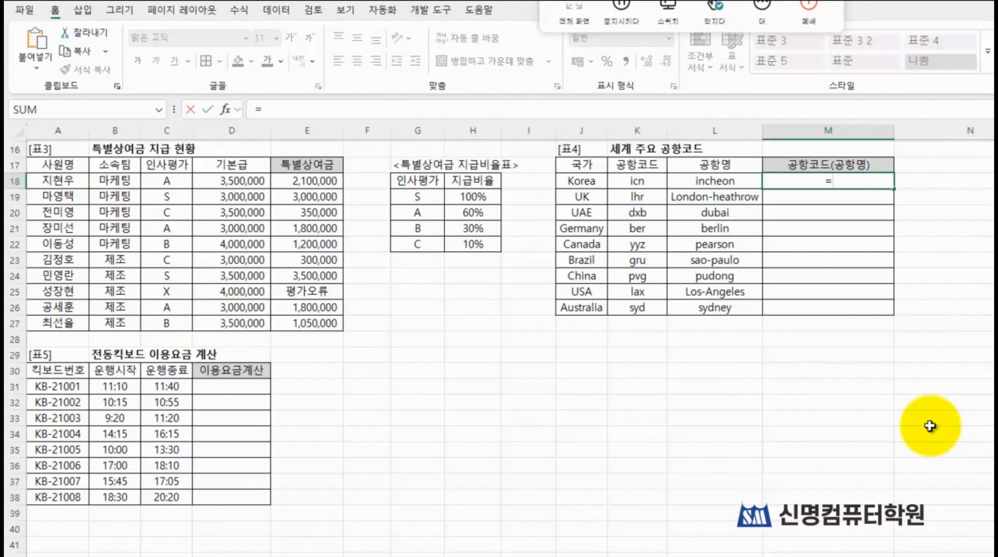
{"action": "type", "text": "ㅓ"}
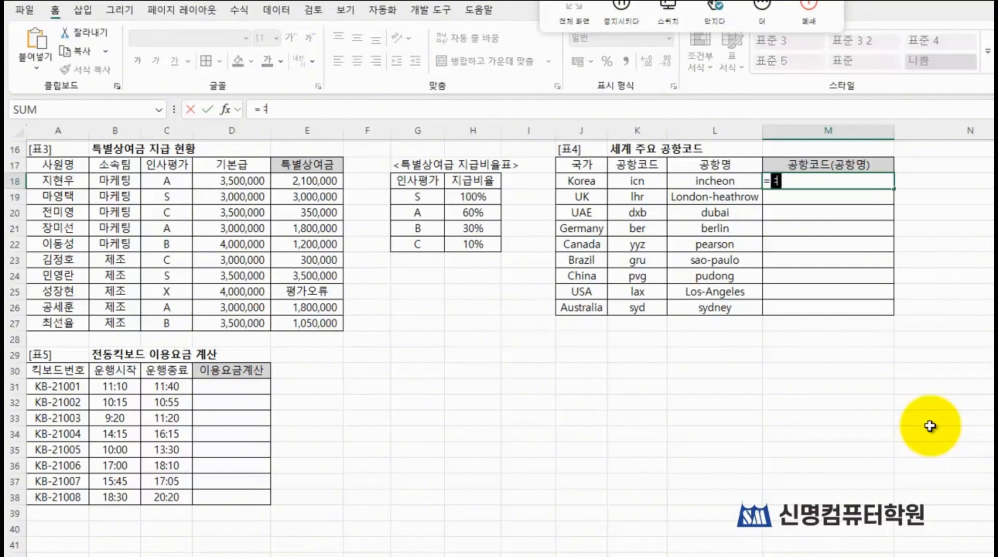
{"action": "key", "text": "BackSpace"}
{"action": "type", "text": "u"}
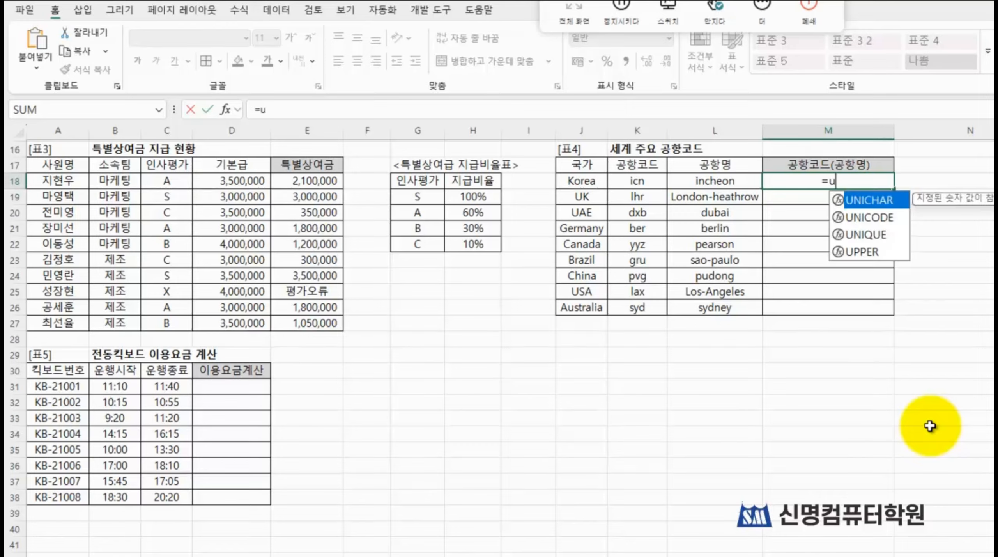
{"action": "type", "text": "p"}
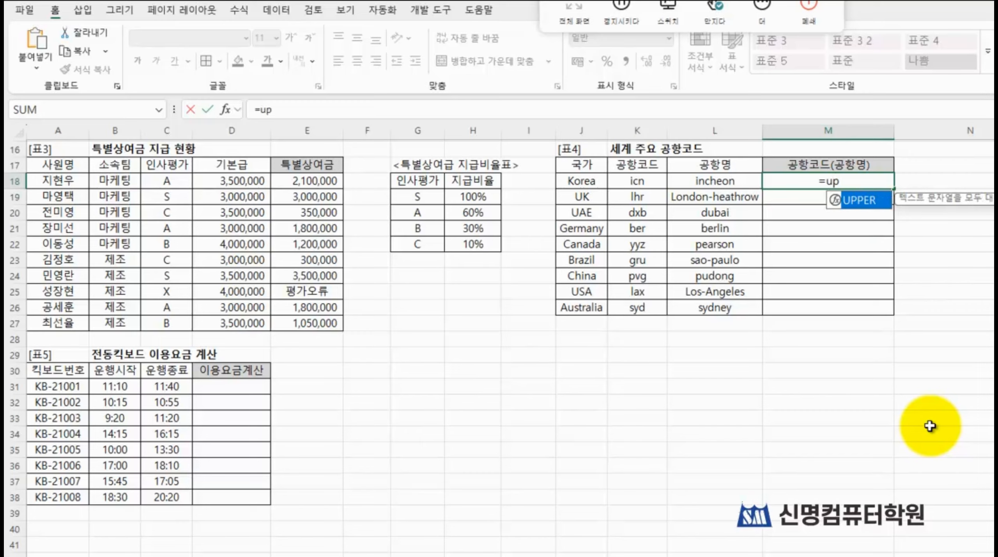
{"action": "key", "text": "Tab"}
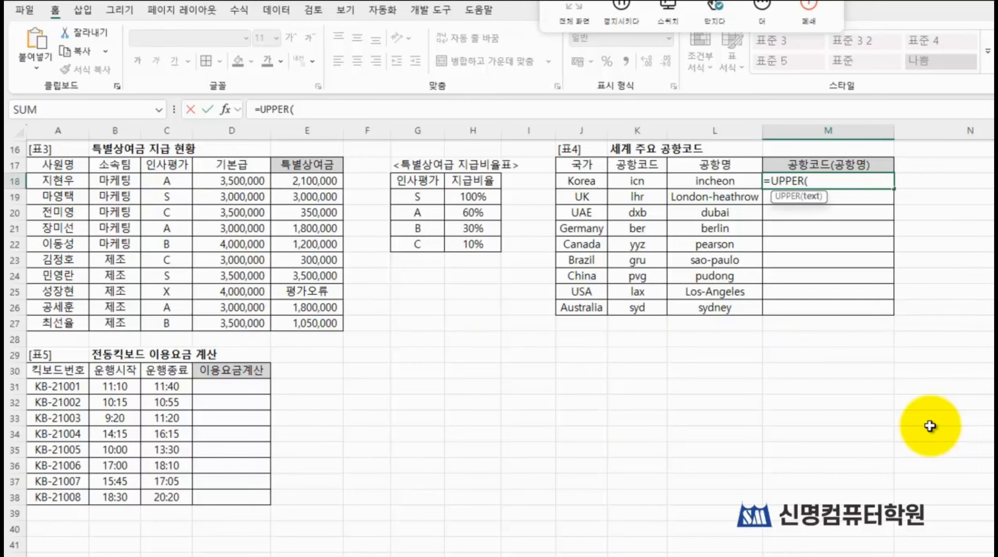
{"action": "left_click", "coordinate": [641, 181]}
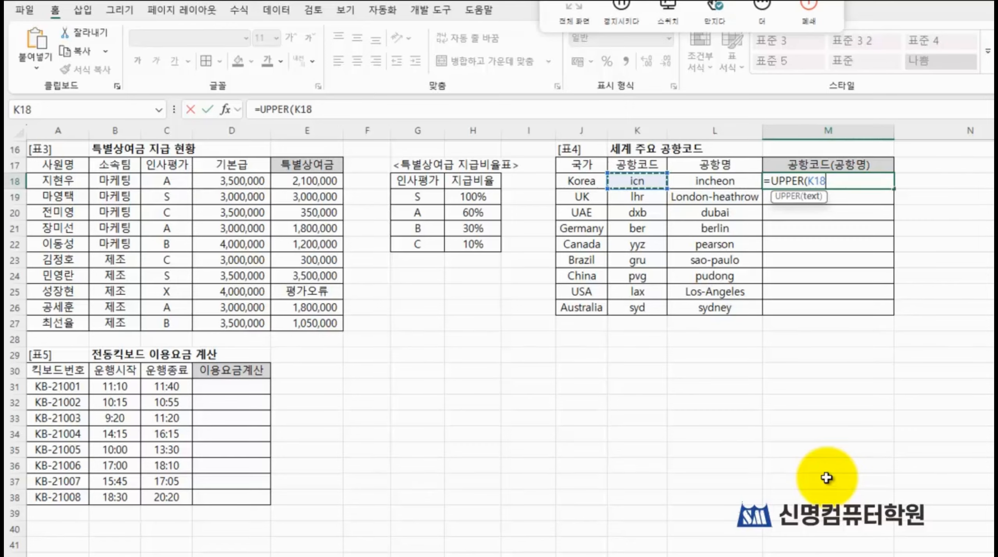
{"action": "type", "text": ")"}
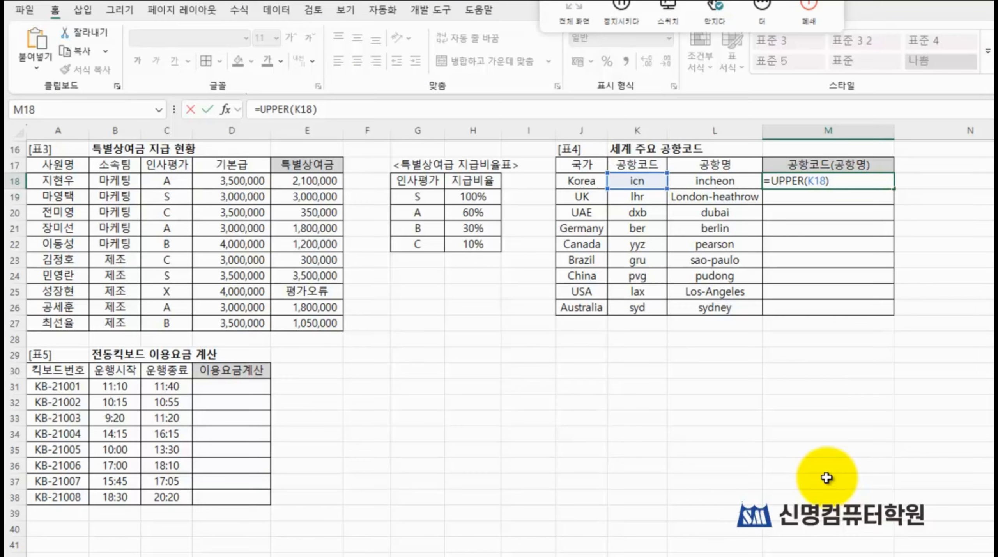
{"action": "type", "text": "&"}
{"action": "type", "text": "\"(\""}
{"action": "key", "text": "Return"}
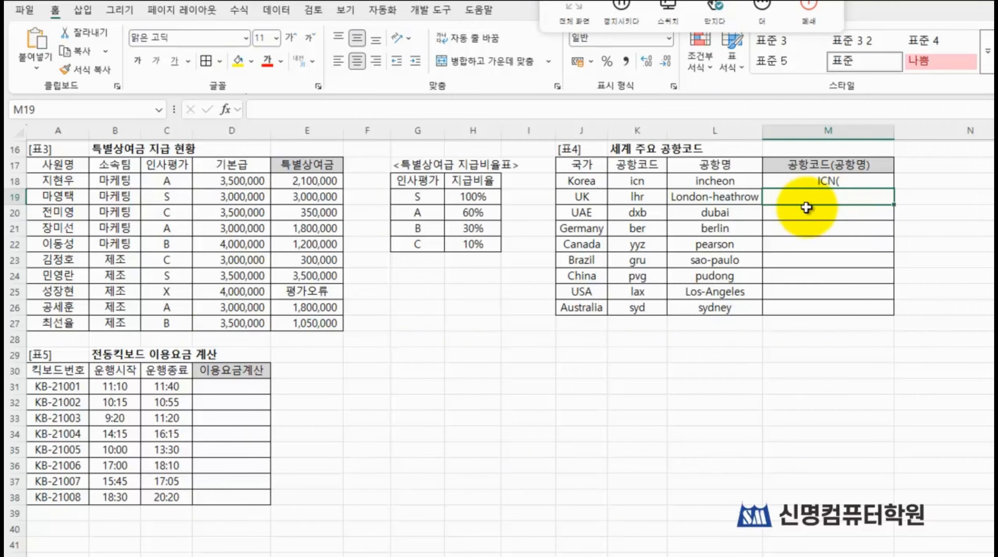
Step: Reopen the M18 formula and append & followed by the PROPER function
{"action": "left_click", "coordinate": [852, 183]}
{"action": "double_click", "coordinate": [852, 182]}
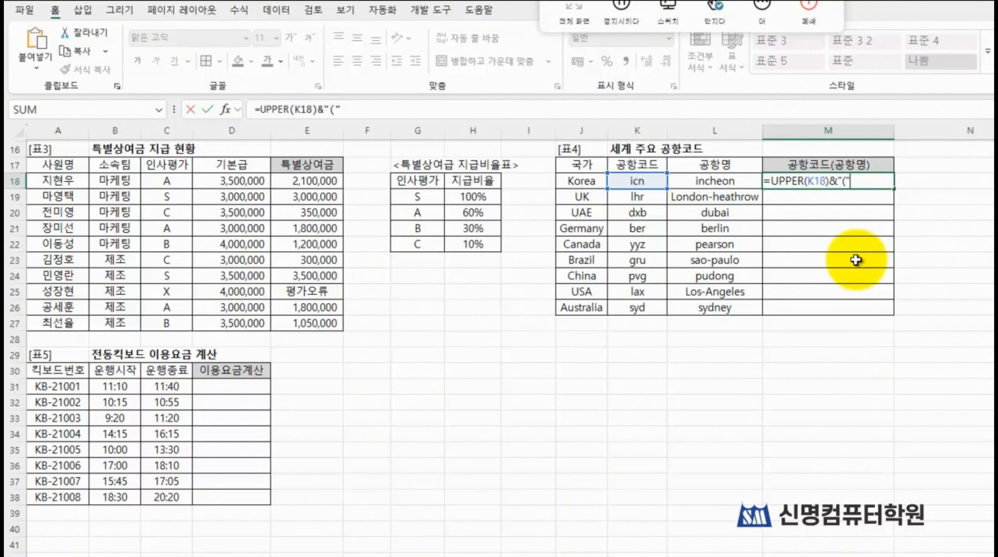
{"action": "type", "text": "&"}
{"action": "type", "text": "p"}
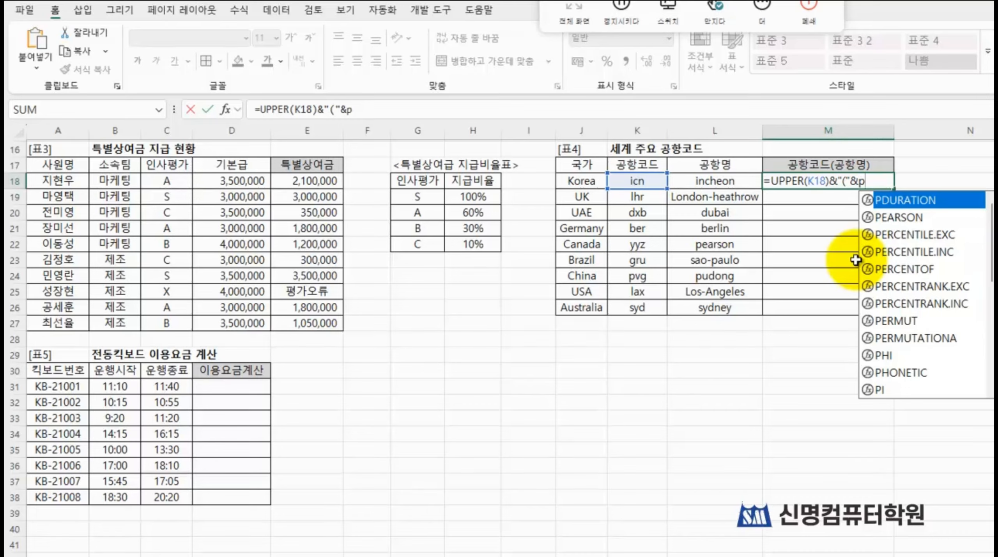
{"action": "type", "text": "ro"}
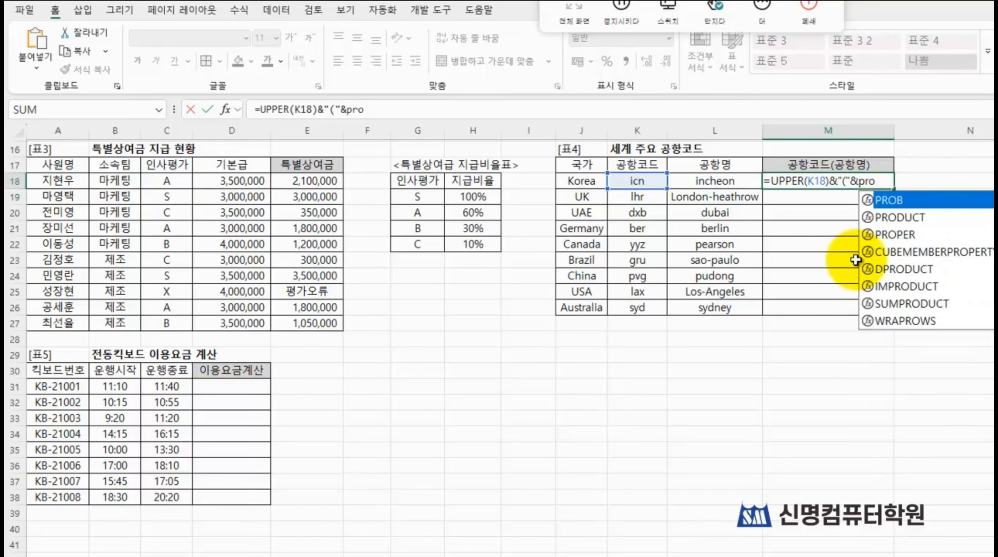
{"action": "left_click", "coordinate": [882, 235]}
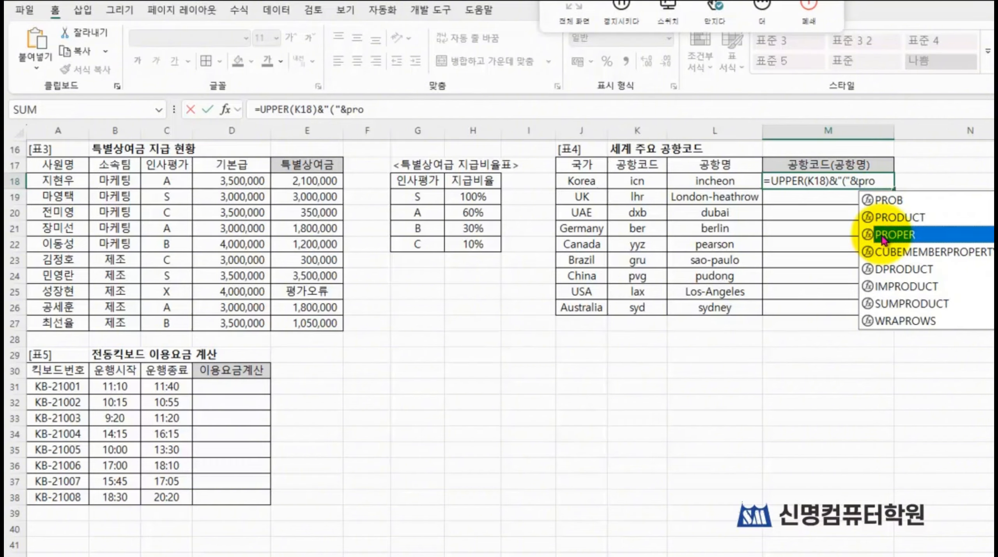
{"action": "double_click", "coordinate": [882, 236]}
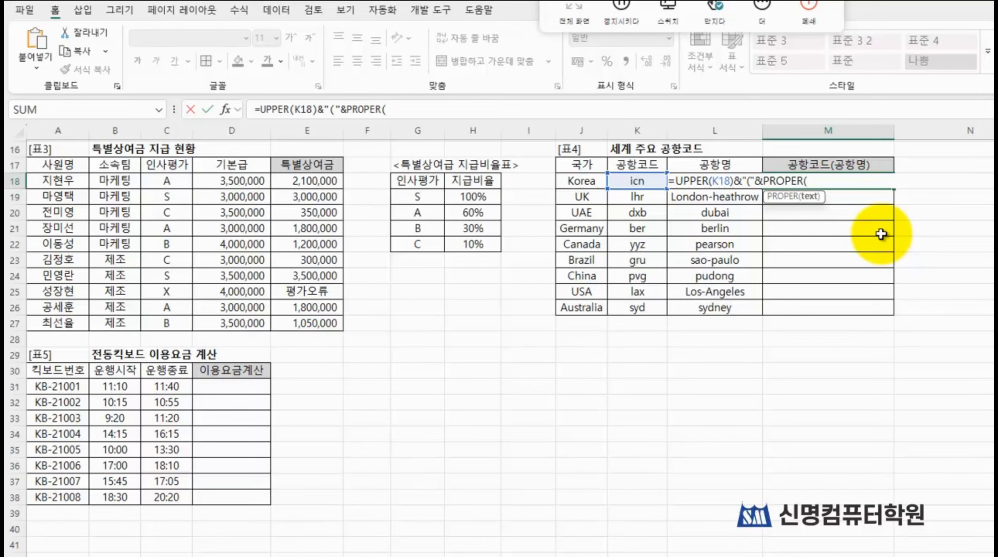
Step: Use L18 as the PROPER argument, append &")" to the M18 formula and confirm it
{"action": "left_click", "coordinate": [699, 181]}
{"action": "left_click", "coordinate": [819, 182]}
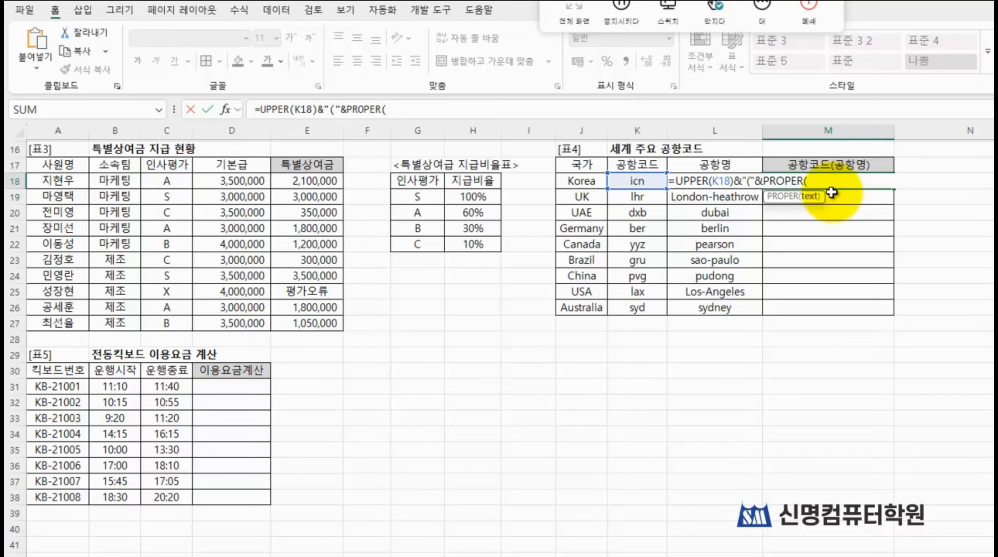
{"action": "key", "text": "Left"}
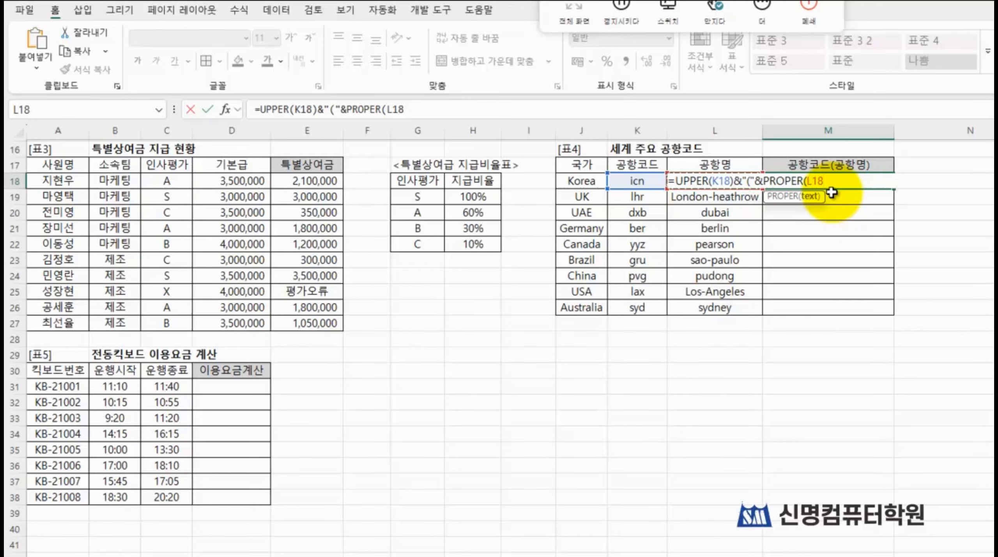
{"action": "type", "text": ")"}
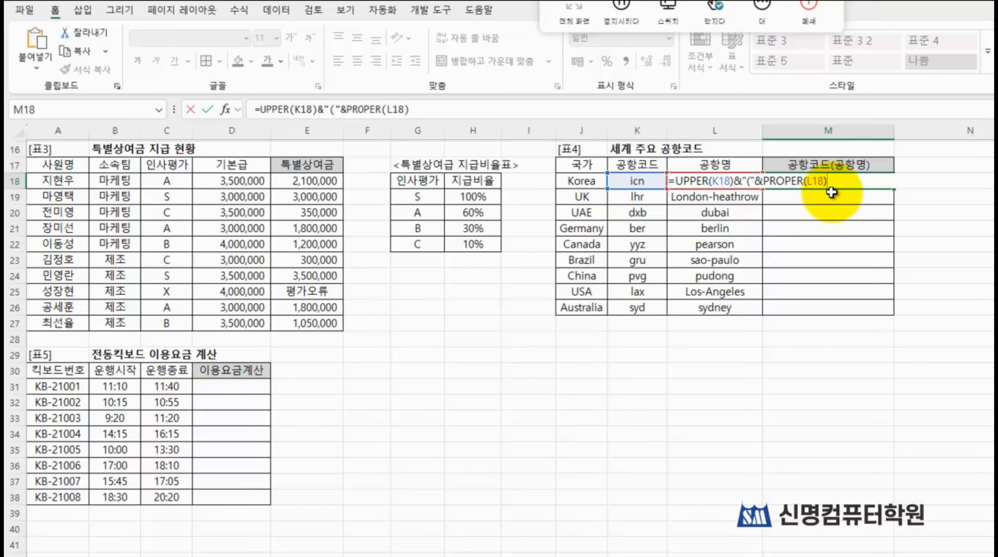
{"action": "type", "text": "&\")\""}
{"action": "key", "text": "Return"}
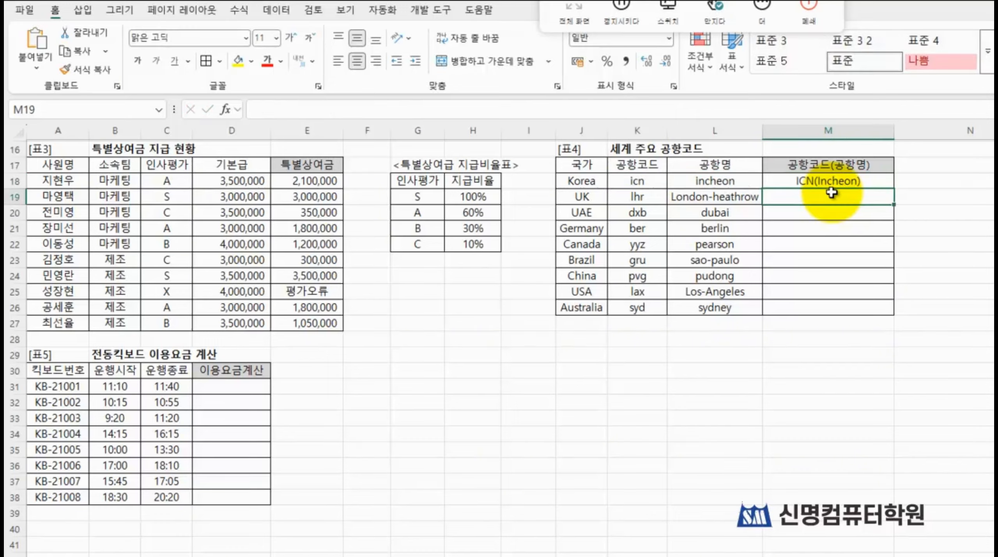
Step: Fill the M18 formula down through M26 and select an empty cell below 표4
{"action": "left_click", "coordinate": [848, 178]}
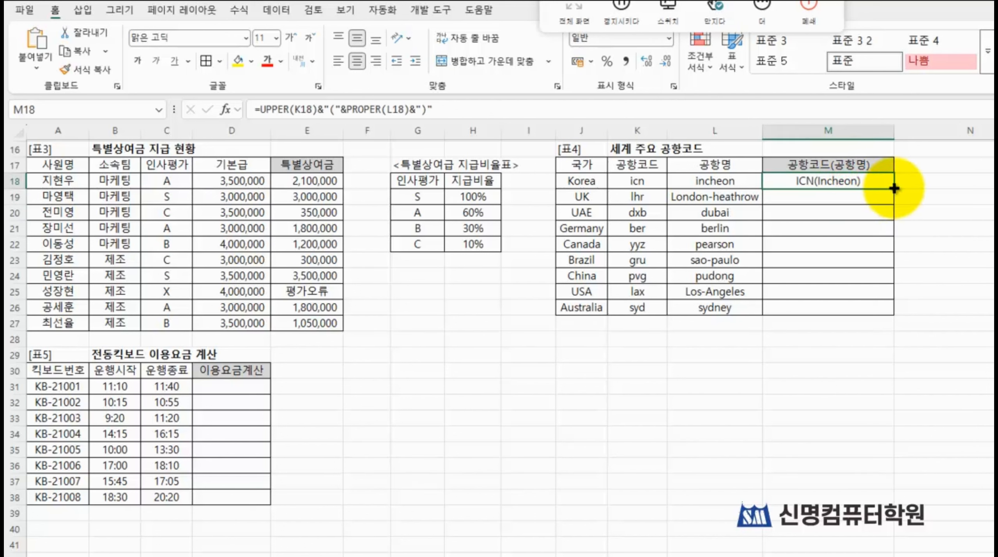
{"action": "left_click_drag", "start_coordinate": [894, 188], "coordinate": [897, 308]}
{"action": "left_click", "coordinate": [817, 371]}
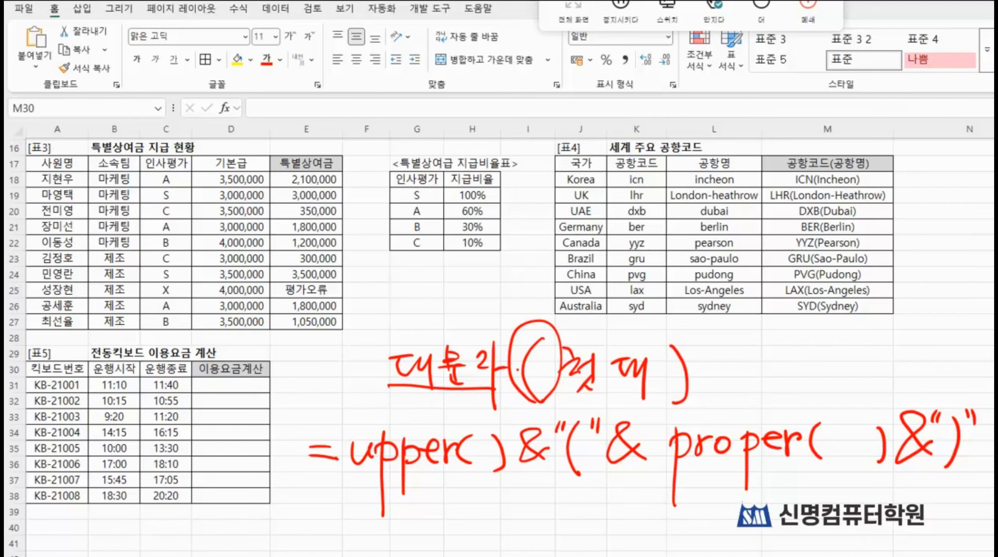
{"action": "key", "text": "Escape"}
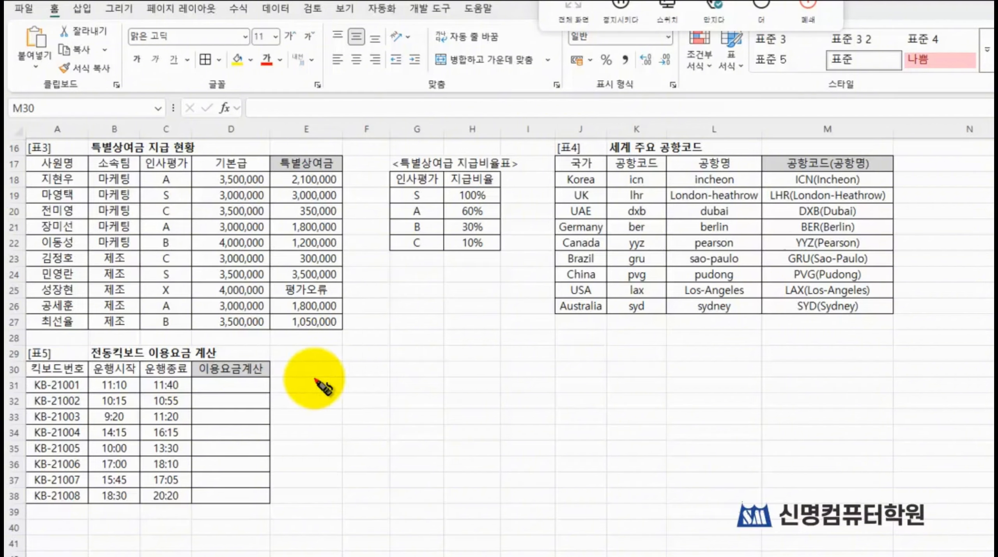
{"action": "left_click_drag", "start_coordinate": [325, 362], "coordinate": [314, 375]}
{"action": "mouse_move", "coordinate": [320, 369]}
{"action": "left_mouse_down"}
{"action": "mouse_move", "coordinate": [334, 399]}
{"action": "mouse_move", "coordinate": [348, 346]}
{"action": "mouse_move", "coordinate": [343, 396]}
{"action": "left_mouse_up"}
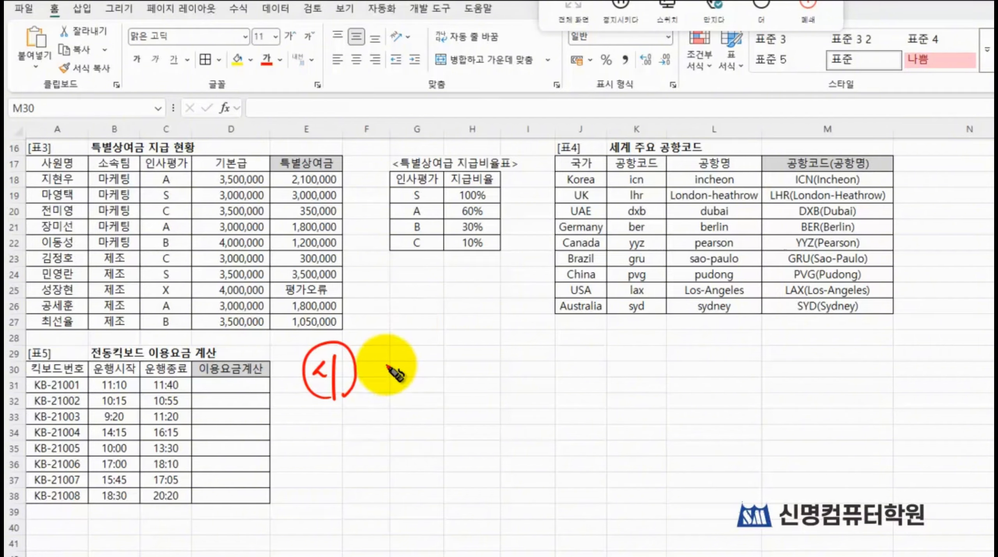
{"action": "mouse_move", "coordinate": [383, 361]}
{"action": "left_mouse_down"}
{"action": "mouse_move", "coordinate": [360, 382]}
{"action": "mouse_move", "coordinate": [383, 382]}
{"action": "left_mouse_up"}
{"action": "left_click_drag", "start_coordinate": [396, 348], "coordinate": [394, 378]}
{"action": "mouse_move", "coordinate": [414, 367]}
{"action": "left_mouse_down"}
{"action": "mouse_move", "coordinate": [311, 397]}
{"action": "mouse_move", "coordinate": [386, 434]}
{"action": "left_mouse_up"}
{"action": "left_click_drag", "start_coordinate": [364, 442], "coordinate": [390, 443]}
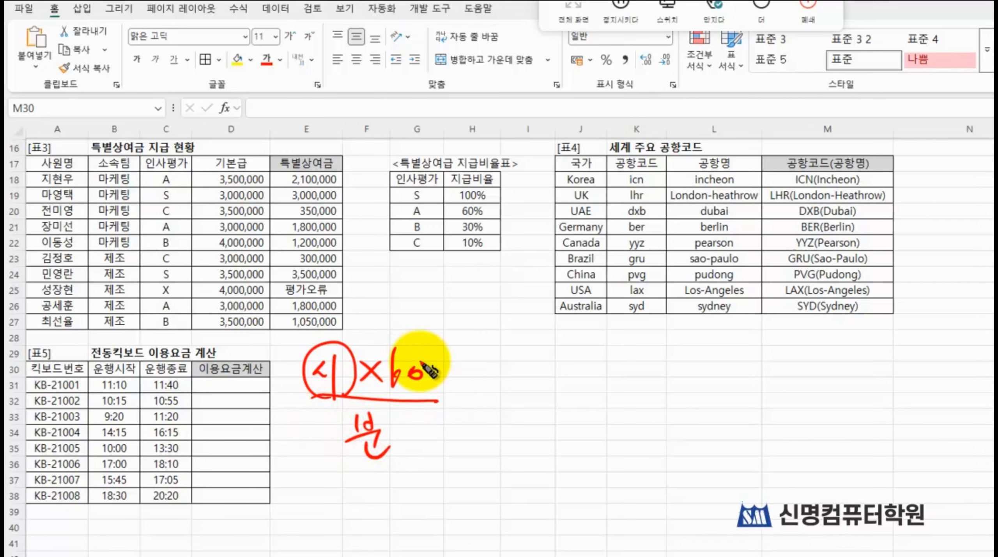
{"action": "mouse_move", "coordinate": [475, 372]}
{"action": "left_mouse_down"}
{"action": "mouse_move", "coordinate": [457, 374]}
{"action": "mouse_move", "coordinate": [469, 389]}
{"action": "mouse_move", "coordinate": [537, 360]}
{"action": "mouse_move", "coordinate": [541, 373]}
{"action": "left_mouse_up"}
{"action": "mouse_move", "coordinate": [516, 388]}
{"action": "left_mouse_down"}
{"action": "mouse_move", "coordinate": [549, 380]}
{"action": "mouse_move", "coordinate": [544, 390]}
{"action": "left_mouse_up"}
{"action": "mouse_move", "coordinate": [539, 389]}
{"action": "left_mouse_down"}
{"action": "mouse_move", "coordinate": [551, 396]}
{"action": "mouse_move", "coordinate": [590, 373]}
{"action": "left_mouse_up"}
{"action": "mouse_move", "coordinate": [590, 361]}
{"action": "left_mouse_down"}
{"action": "mouse_move", "coordinate": [590, 375]}
{"action": "mouse_move", "coordinate": [604, 373]}
{"action": "left_mouse_up"}
{"action": "left_click_drag", "start_coordinate": [585, 387], "coordinate": [606, 378]}
{"action": "mouse_move", "coordinate": [597, 385]}
{"action": "left_mouse_down"}
{"action": "mouse_move", "coordinate": [606, 395]}
{"action": "mouse_move", "coordinate": [599, 352]}
{"action": "mouse_move", "coordinate": [606, 391]}
{"action": "left_mouse_up"}
{"action": "left_click_drag", "start_coordinate": [534, 399], "coordinate": [538, 420]}
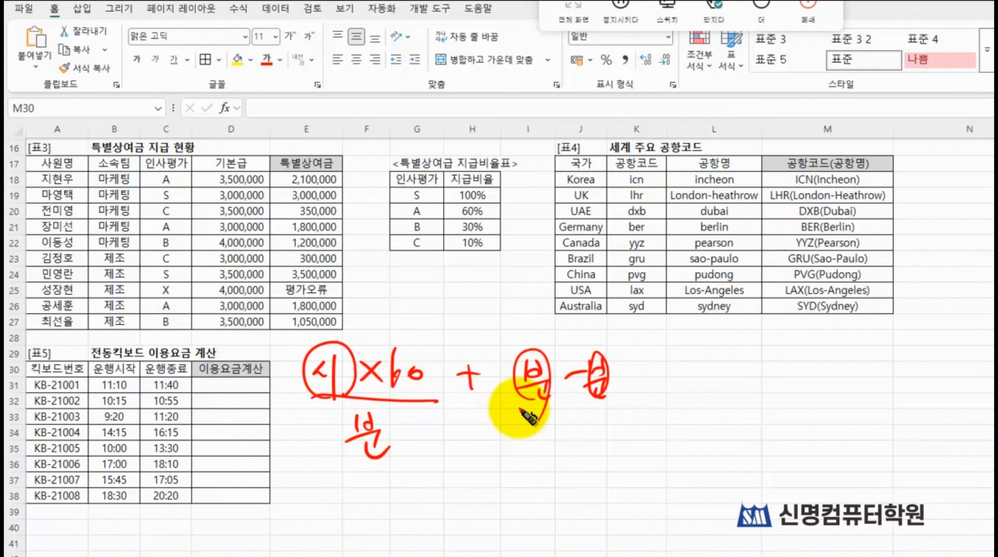
{"action": "mouse_move", "coordinate": [571, 420]}
{"action": "left_mouse_down"}
{"action": "mouse_move", "coordinate": [495, 397]}
{"action": "mouse_move", "coordinate": [577, 427]}
{"action": "mouse_move", "coordinate": [543, 462]}
{"action": "mouse_move", "coordinate": [553, 453]}
{"action": "mouse_move", "coordinate": [565, 473]}
{"action": "left_mouse_up"}
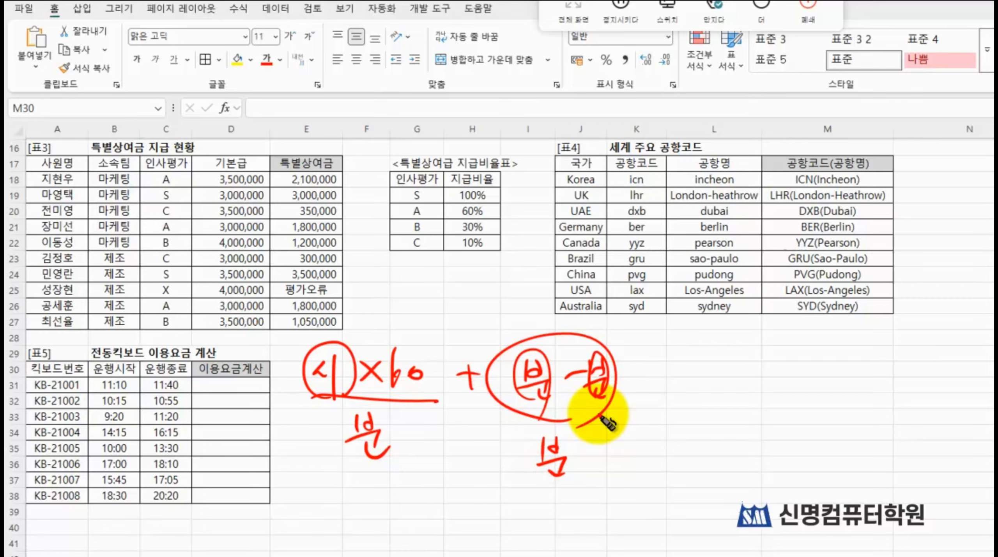
{"action": "left_click_drag", "start_coordinate": [316, 337], "coordinate": [343, 476]}
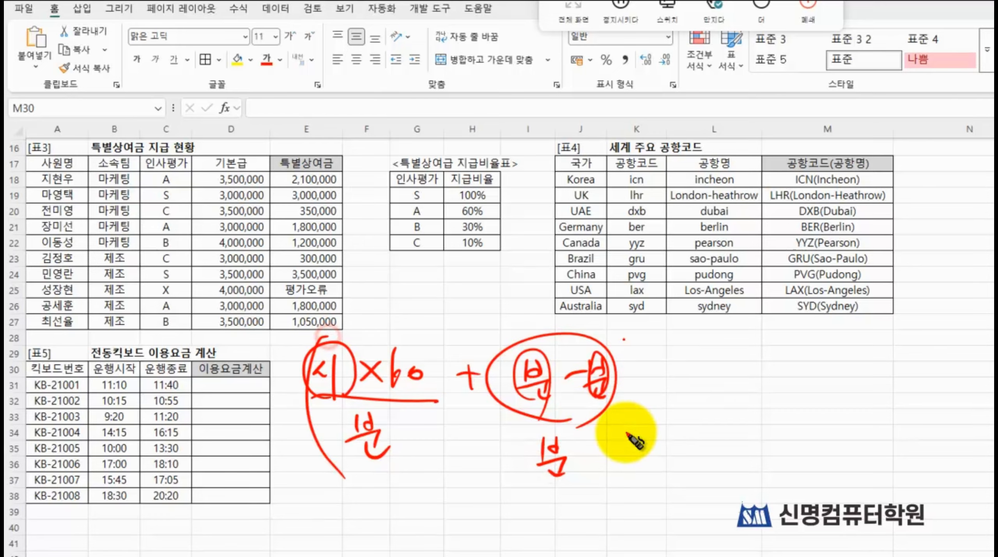
{"action": "left_click_drag", "start_coordinate": [623, 340], "coordinate": [593, 514]}
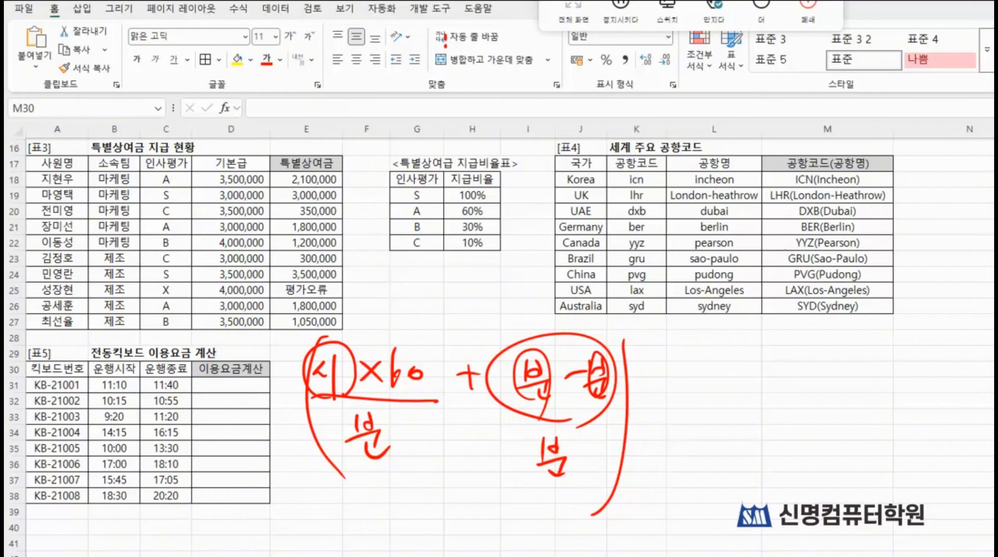
{"action": "key", "text": "Escape"}
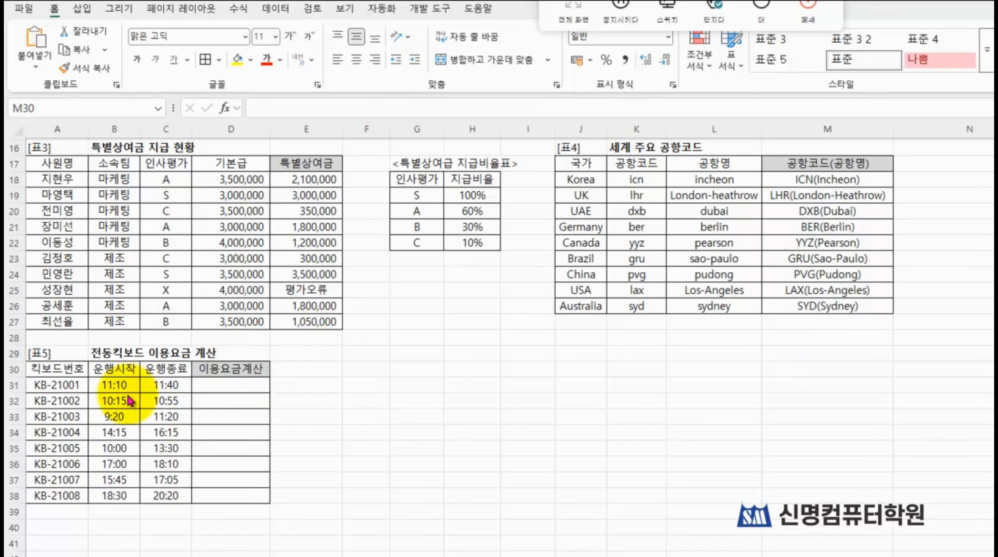
Step: Start the D31 formula in the 이용요금계산 column of 표5 with =HOUR(C31-B31)
{"action": "left_click", "coordinate": [231, 385]}
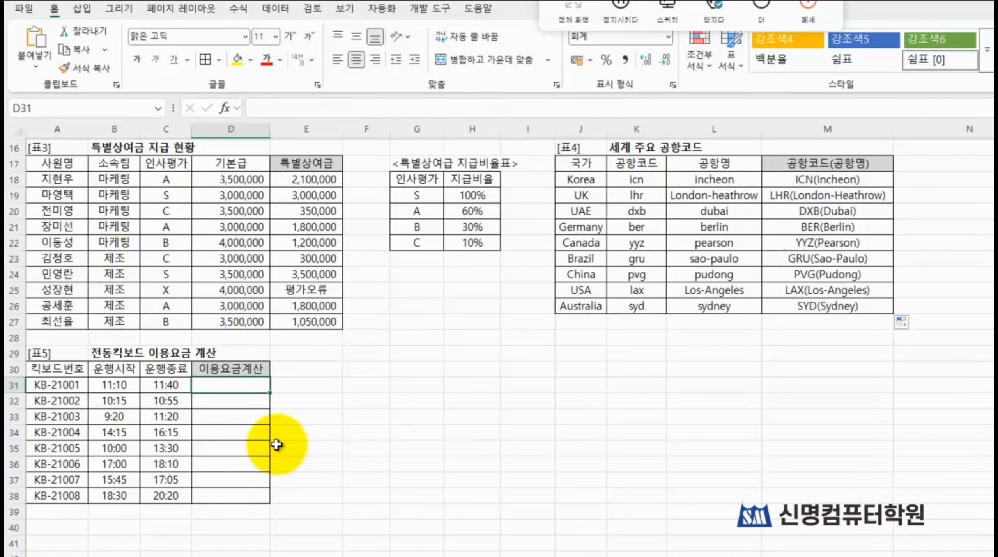
{"action": "type", "text": "hout"}
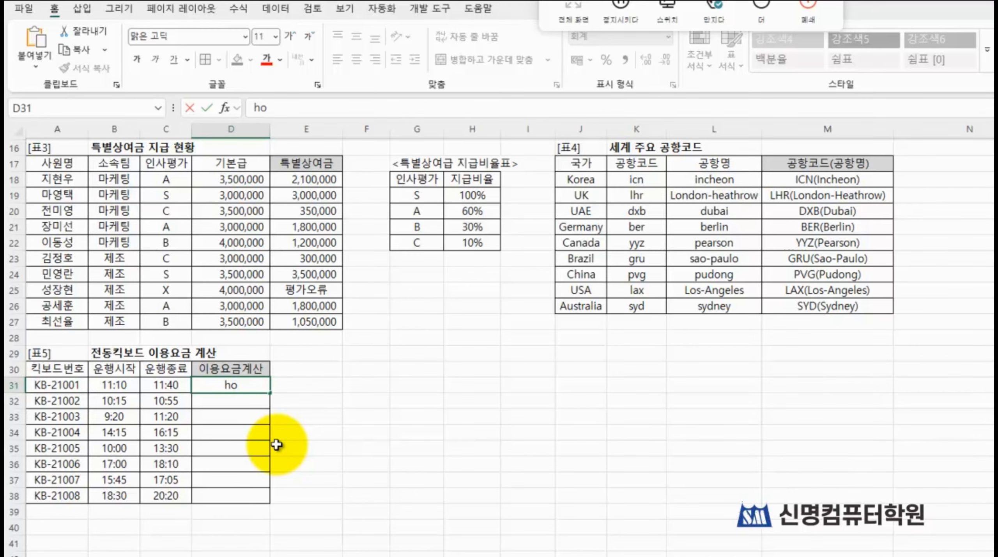
{"action": "key", "text": "BackSpace"}
{"action": "key", "text": "BackSpace"}
{"action": "key", "text": "BackSpace"}
{"action": "key", "text": "BackSpace"}
{"action": "type", "text": "=ho"}
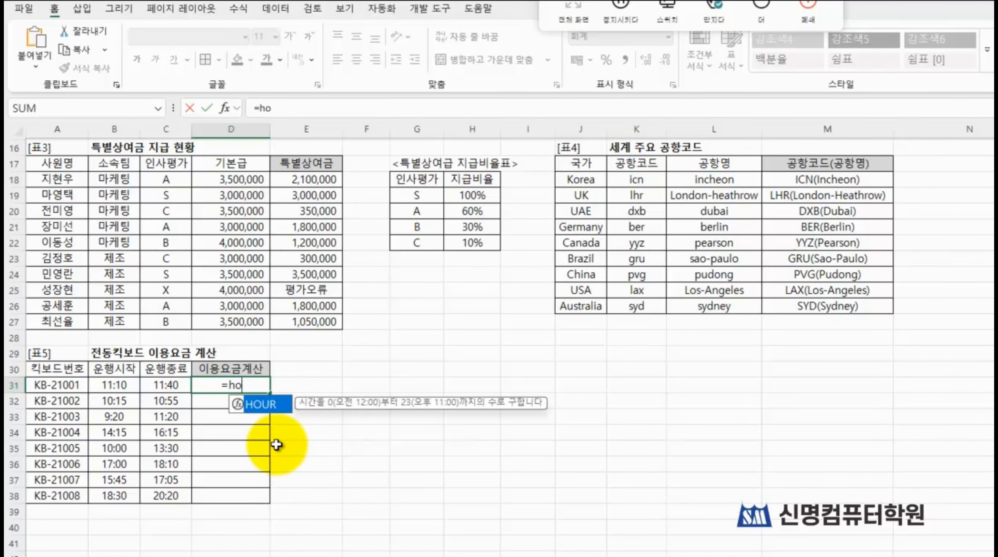
{"action": "key", "text": "Tab"}
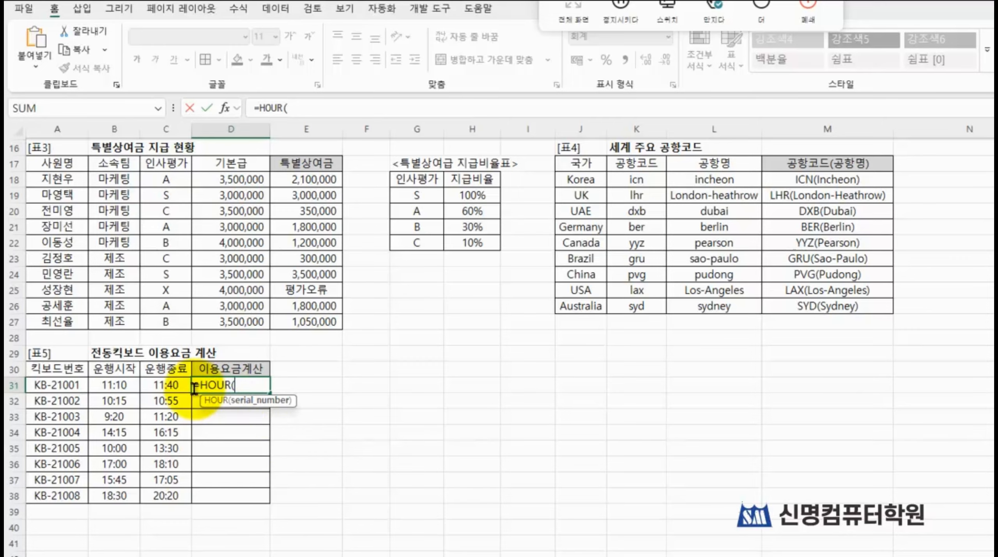
{"action": "left_click", "coordinate": [167, 384]}
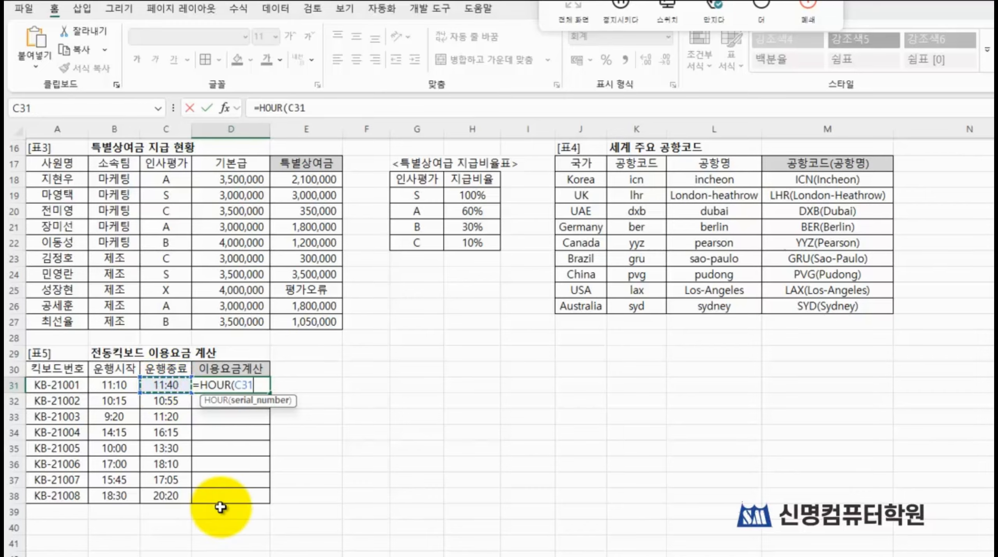
{"action": "type", "text": "-"}
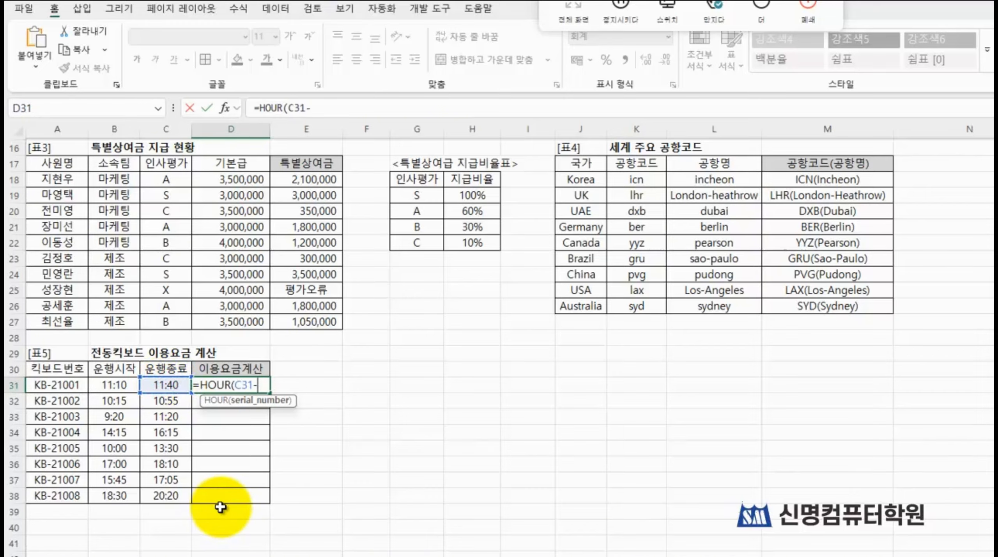
{"action": "left_click", "coordinate": [109, 384]}
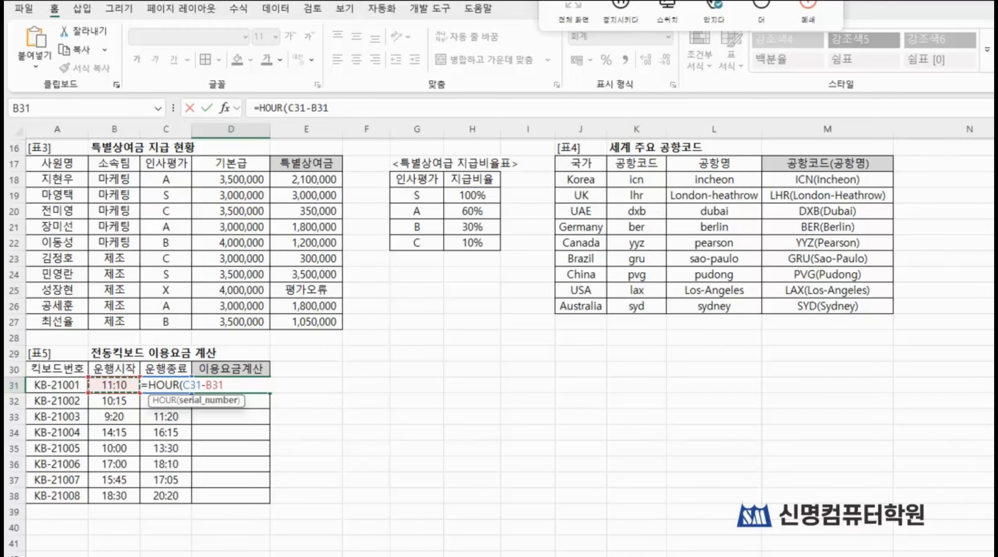
{"action": "type", "text": ")"}
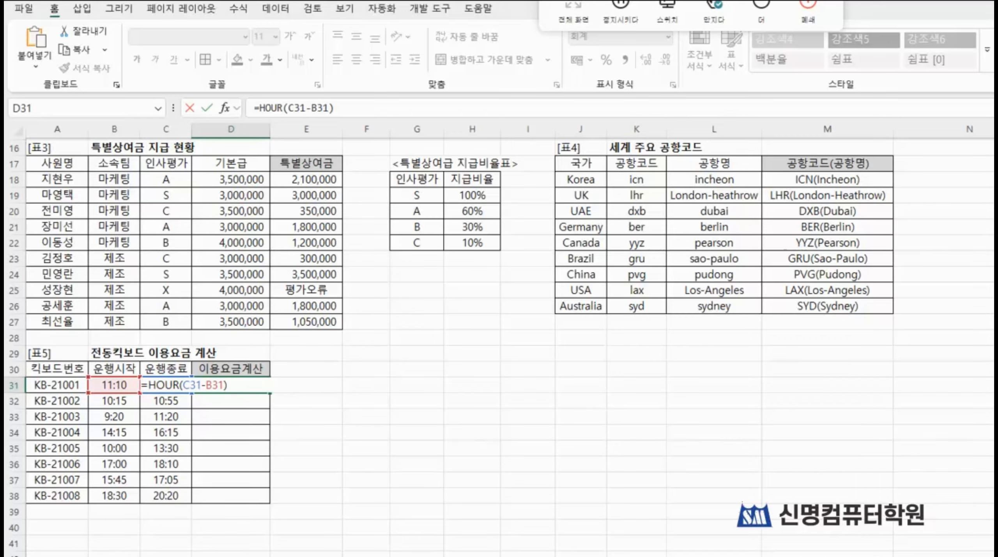
Step: Append *60+MINUTE(C31-B31) to the HOUR expression in D31 and confirm the formula
{"action": "type", "text": "*60"}
{"action": "type", "text": "+mi"}
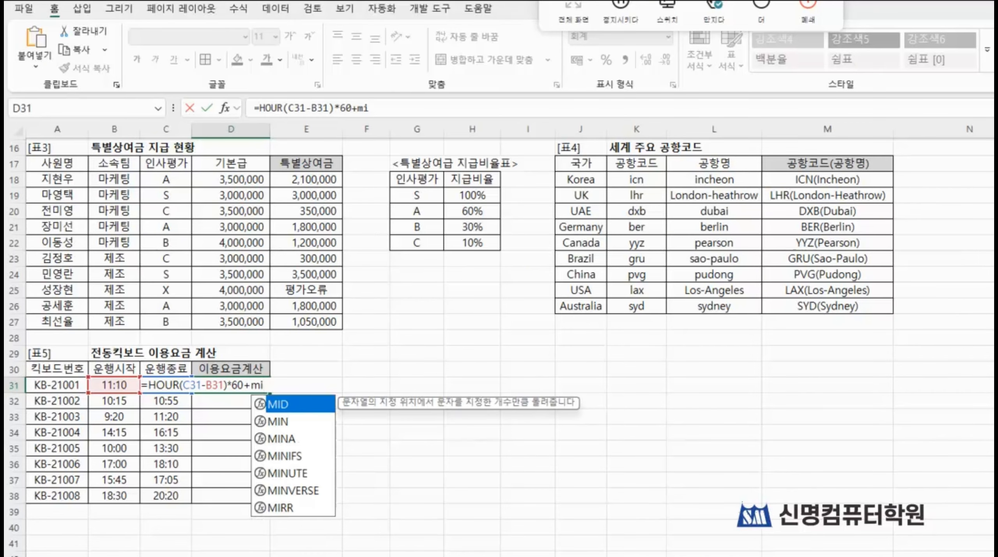
{"action": "type", "text": "n"}
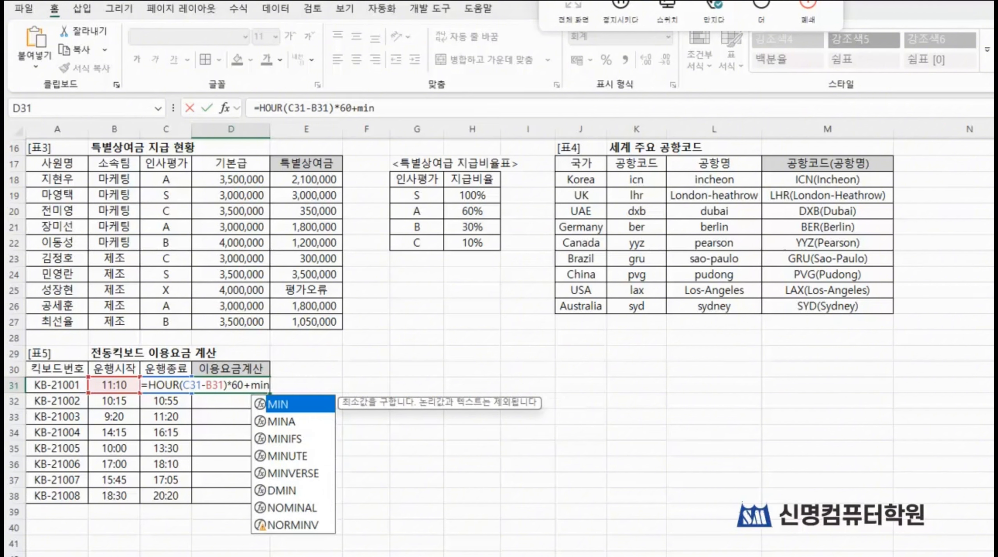
{"action": "key", "text": "Down"}
{"action": "key", "text": "Down"}
{"action": "key", "text": "Down"}
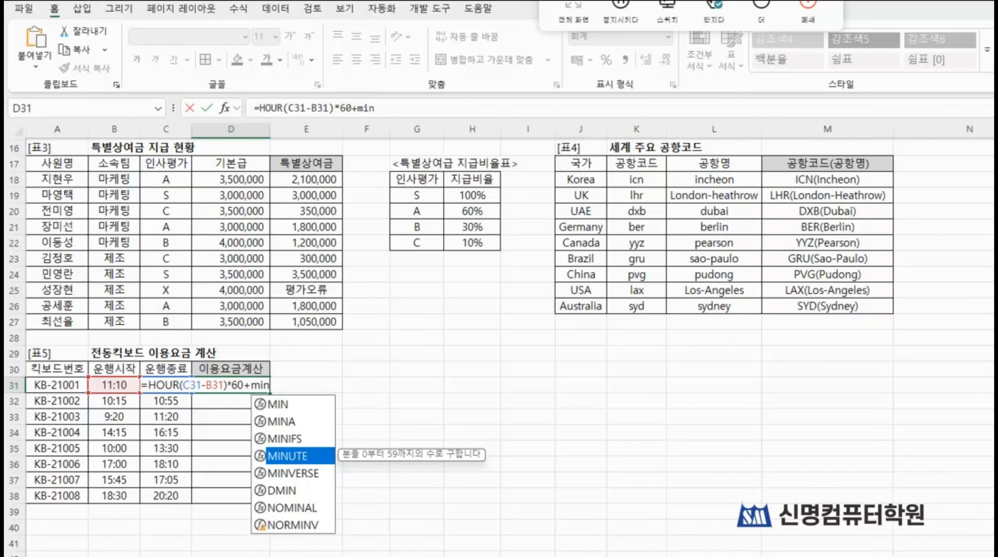
{"action": "key", "text": "Tab"}
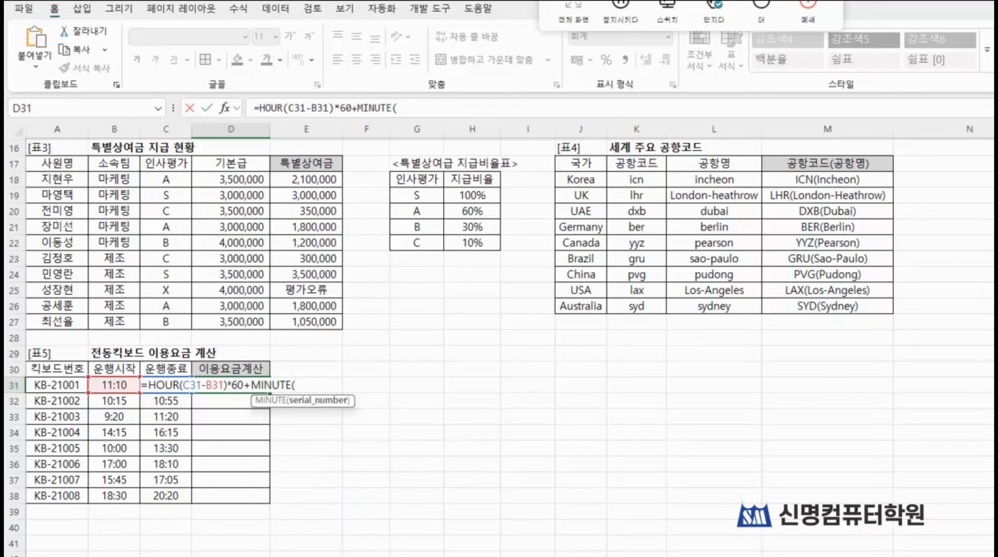
{"action": "left_click", "coordinate": [166, 385]}
{"action": "type", "text": "-"}
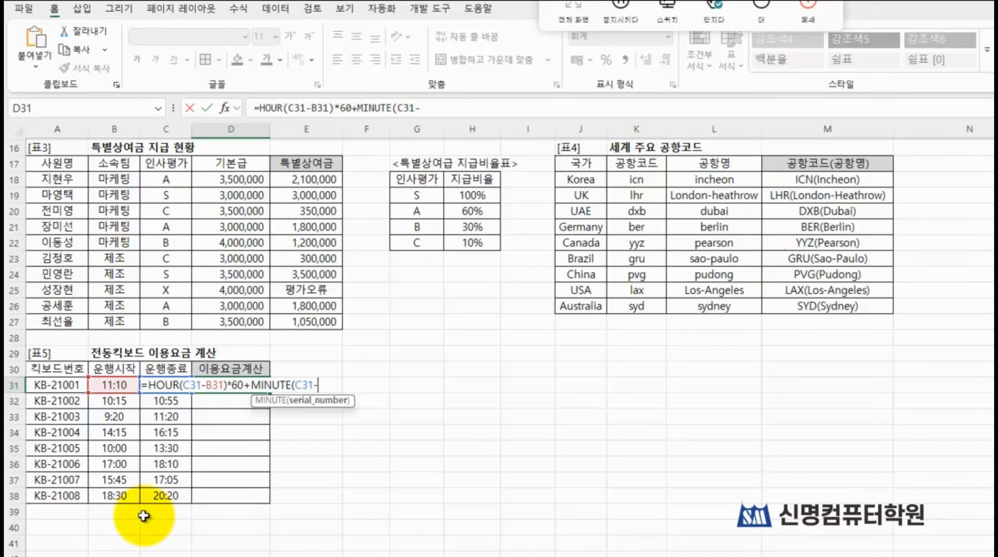
{"action": "left_click", "coordinate": [112, 385]}
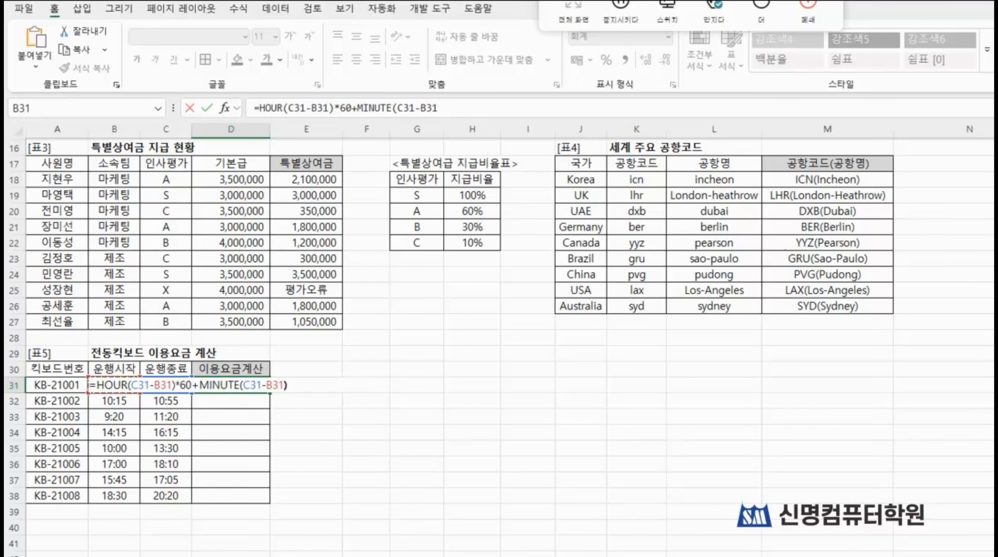
{"action": "type", "text": ")"}
{"action": "key", "text": "Return"}
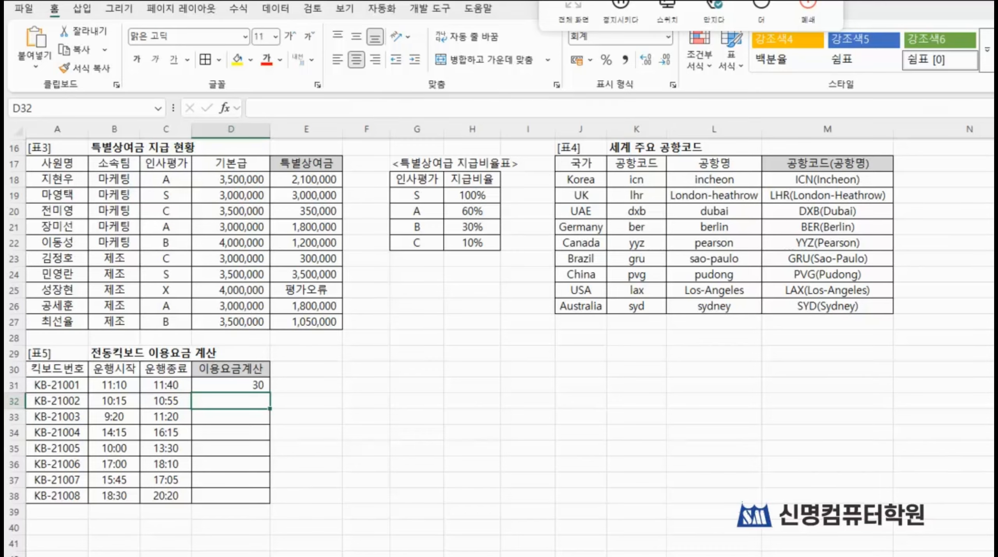
Step: Reopen the D31 formula and enclose the whole HOUR and MINUTE expression in parentheses
{"action": "left_click", "coordinate": [230, 385]}
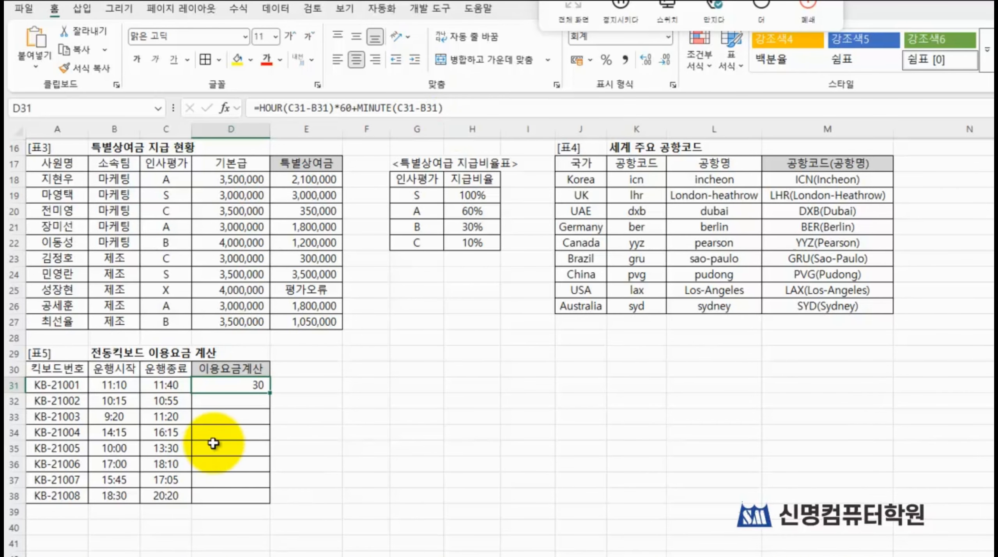
{"action": "scroll", "coordinate": [213, 436], "scroll_direction": "down", "scroll_amount": 3}
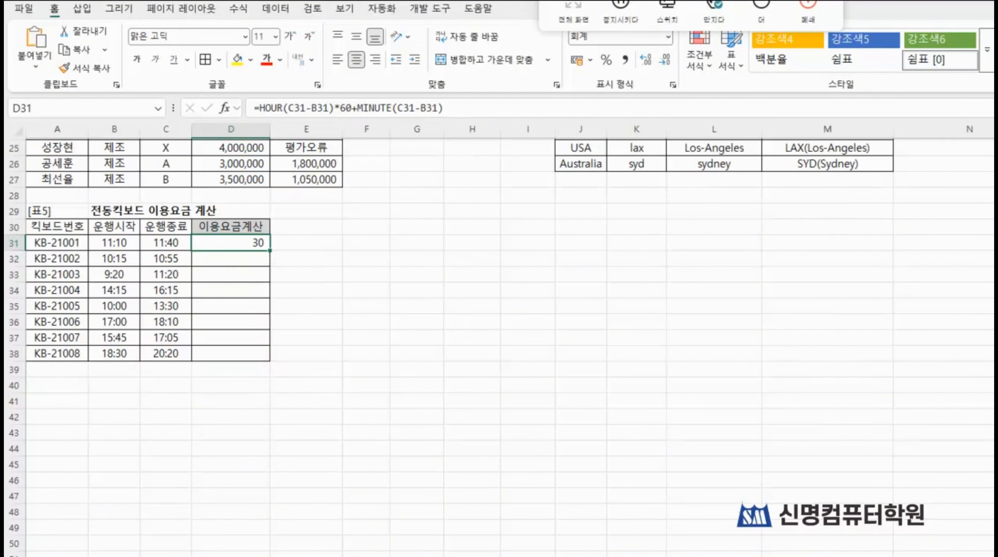
{"action": "left_click_drag", "start_coordinate": [199, 80], "coordinate": [488, 140]}
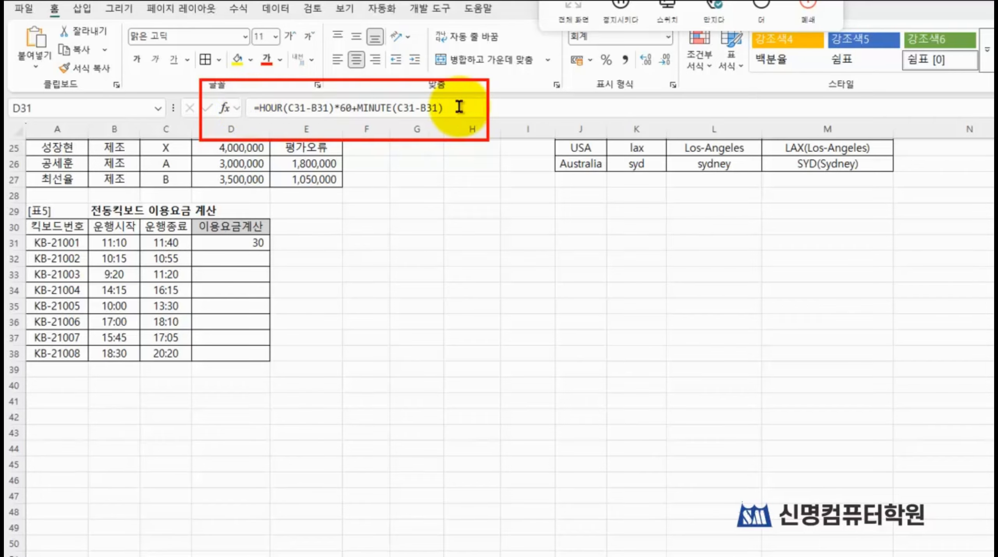
{"action": "left_click", "coordinate": [476, 110]}
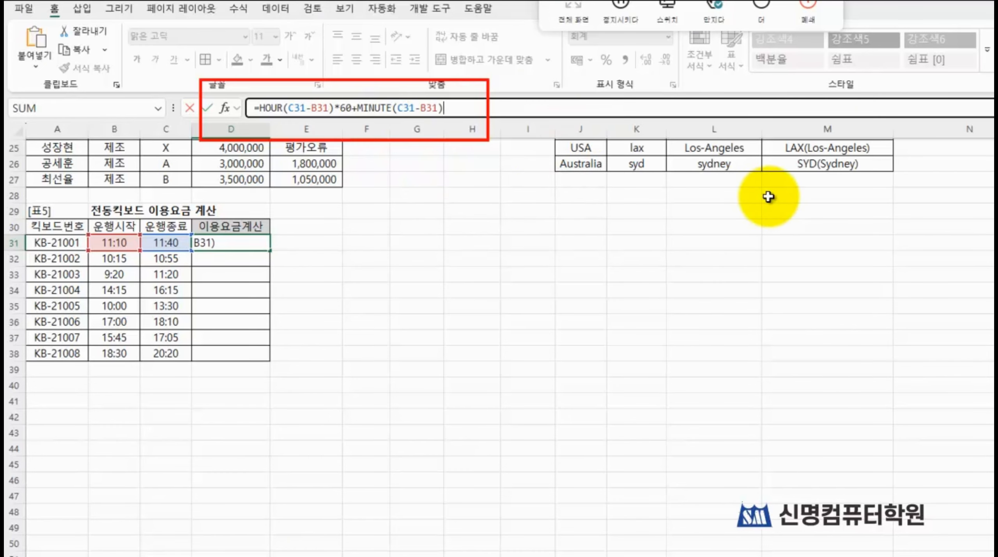
{"action": "left_click", "coordinate": [263, 109]}
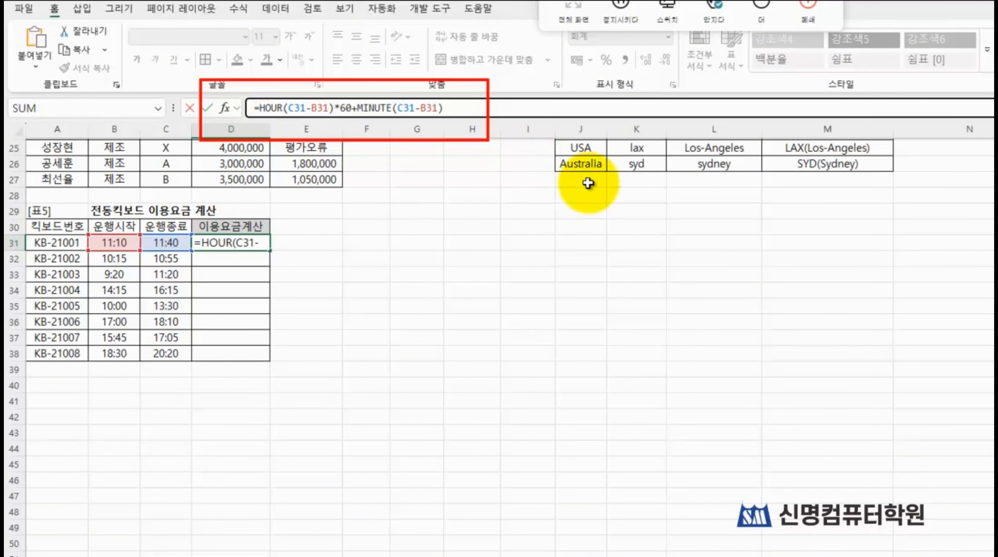
{"action": "type", "text": "("}
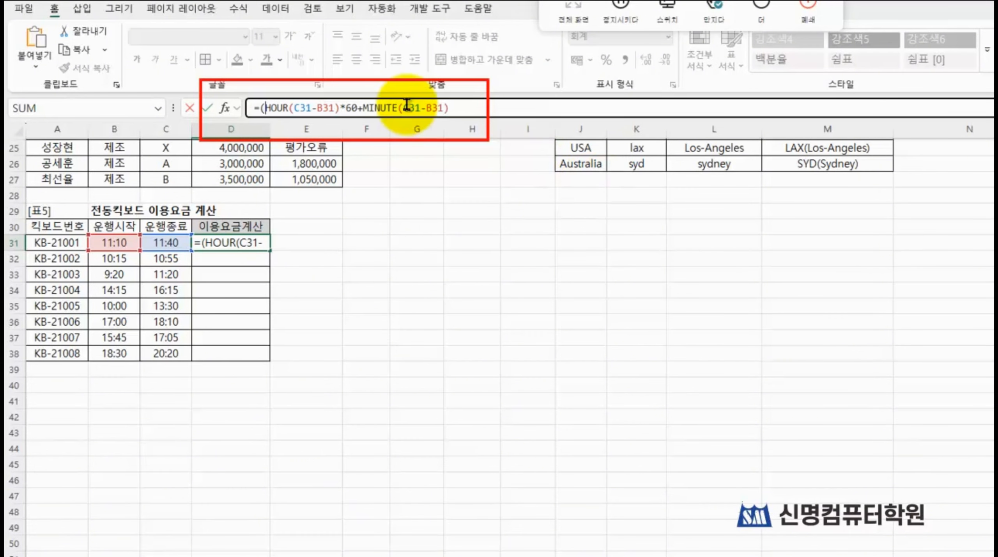
{"action": "left_click", "coordinate": [478, 105]}
{"action": "type", "text": ")"}
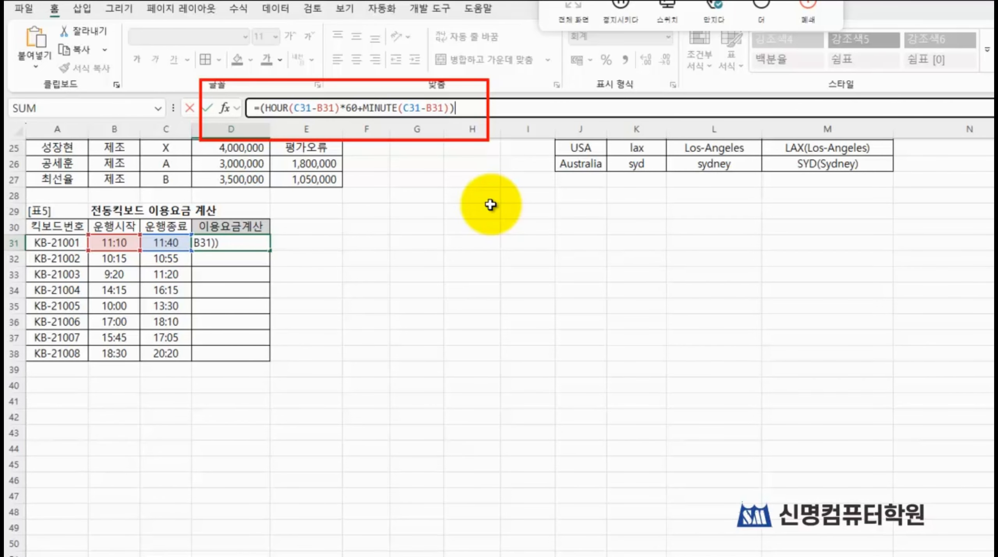
Step: Append /10*1000 after the parenthesized expression in D31 and confirm the formula
{"action": "type", "text": "/10"}
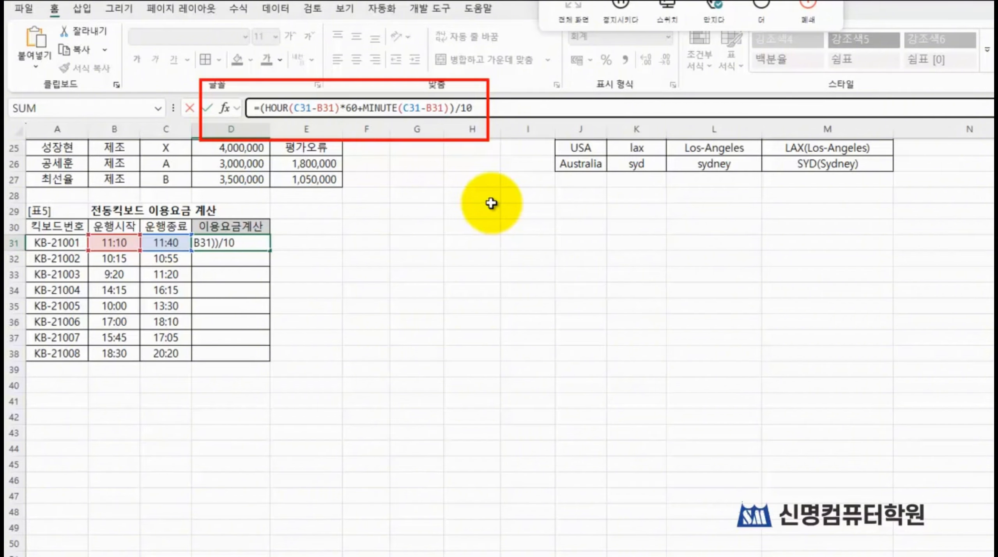
{"action": "type", "text": "*100"}
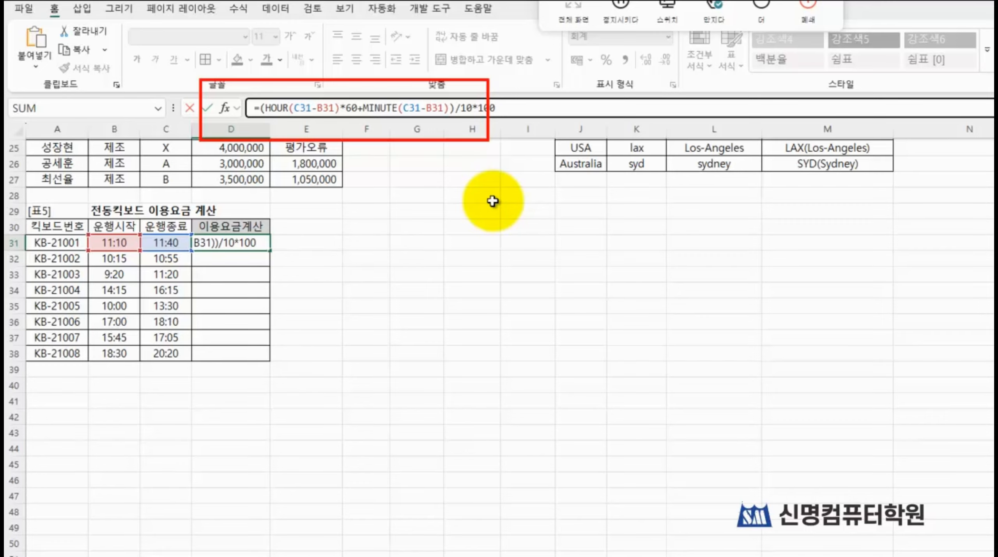
{"action": "type", "text": "0"}
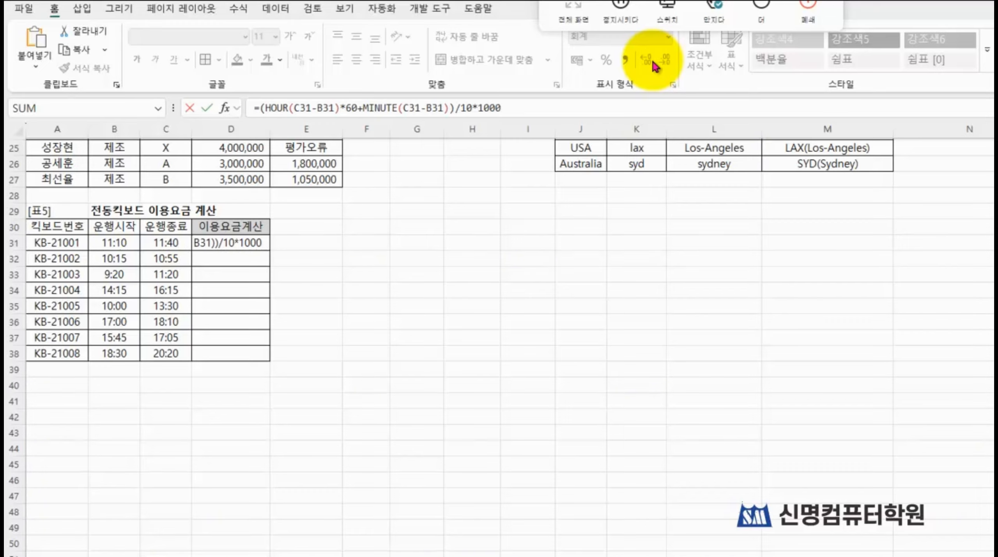
{"action": "left_click", "coordinate": [573, 106]}
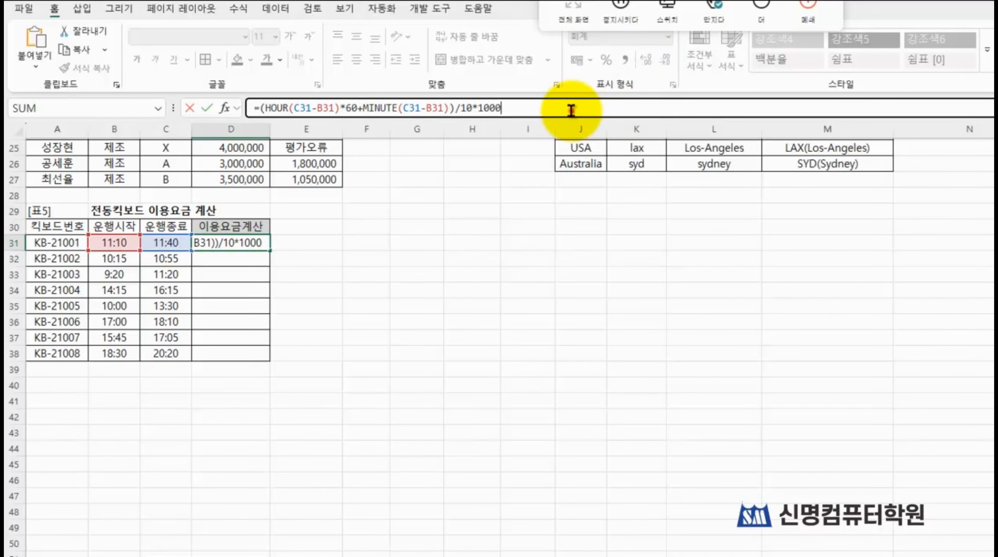
{"action": "key", "text": "Return"}
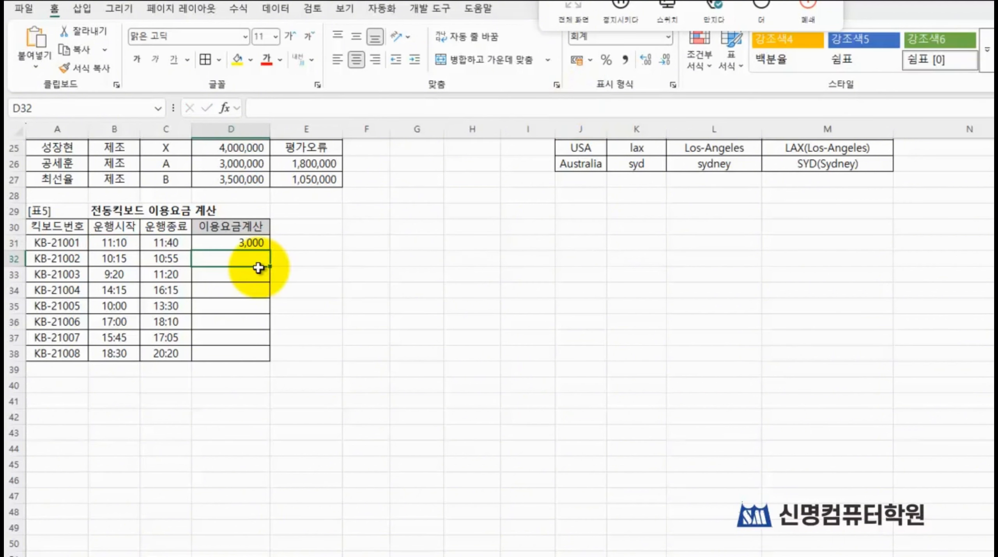
Step: Fill the D31 formula down through D38 and select an empty cell beside 표5
{"action": "left_click", "coordinate": [250, 243]}
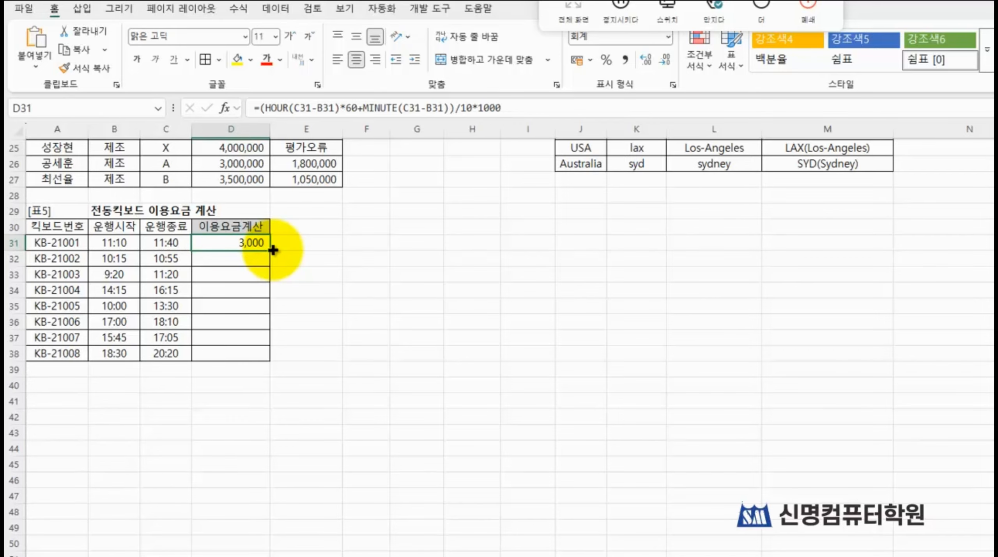
{"action": "left_click_drag", "start_coordinate": [270, 250], "coordinate": [274, 356]}
{"action": "left_click", "coordinate": [301, 317]}
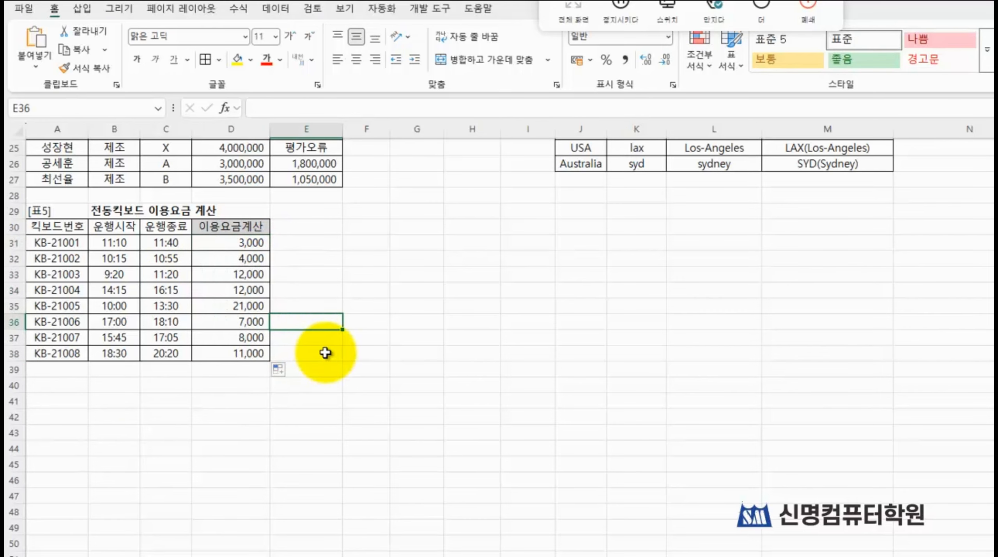